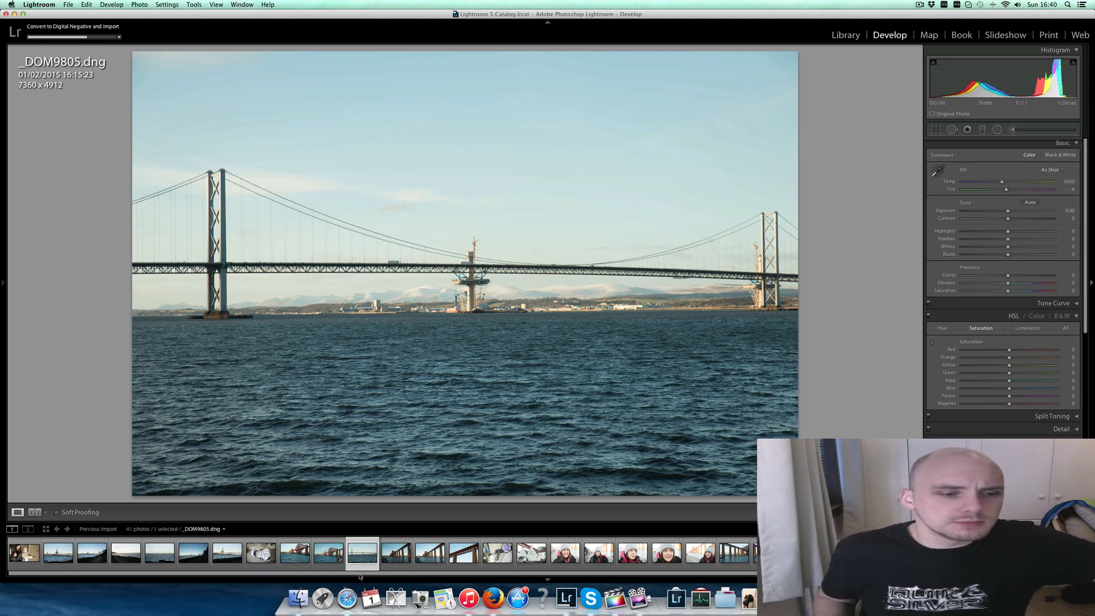
- Open the photo _DOM9796.dng and examine the bridge, the crane and the flying bird at close range
{"action": "left_click", "coordinate": [65, 561]}
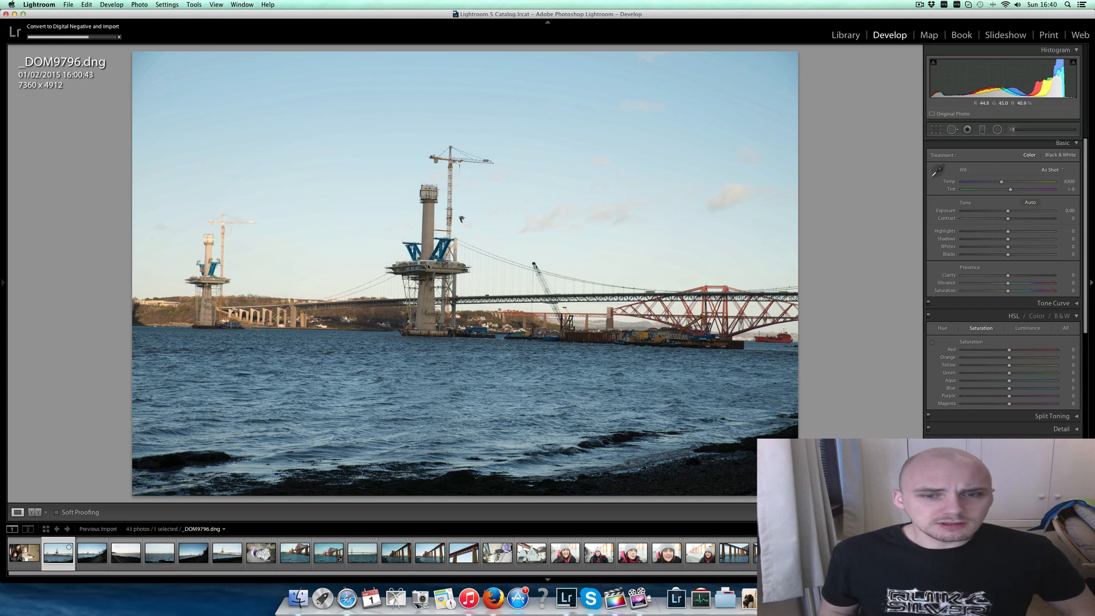
{"action": "left_click", "coordinate": [576, 302]}
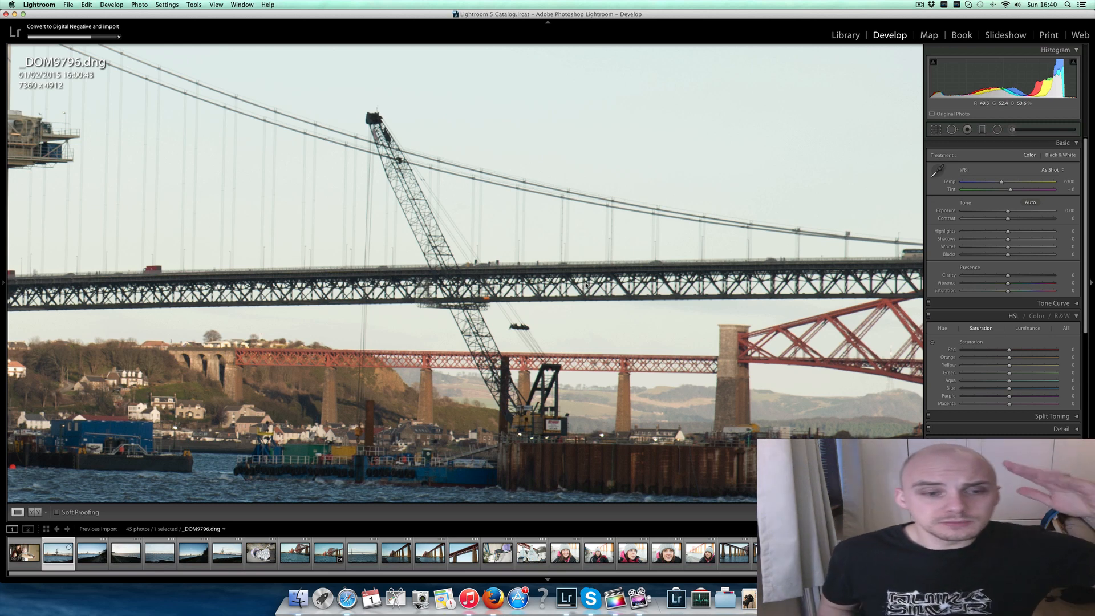
{"action": "left_click", "coordinate": [587, 285]}
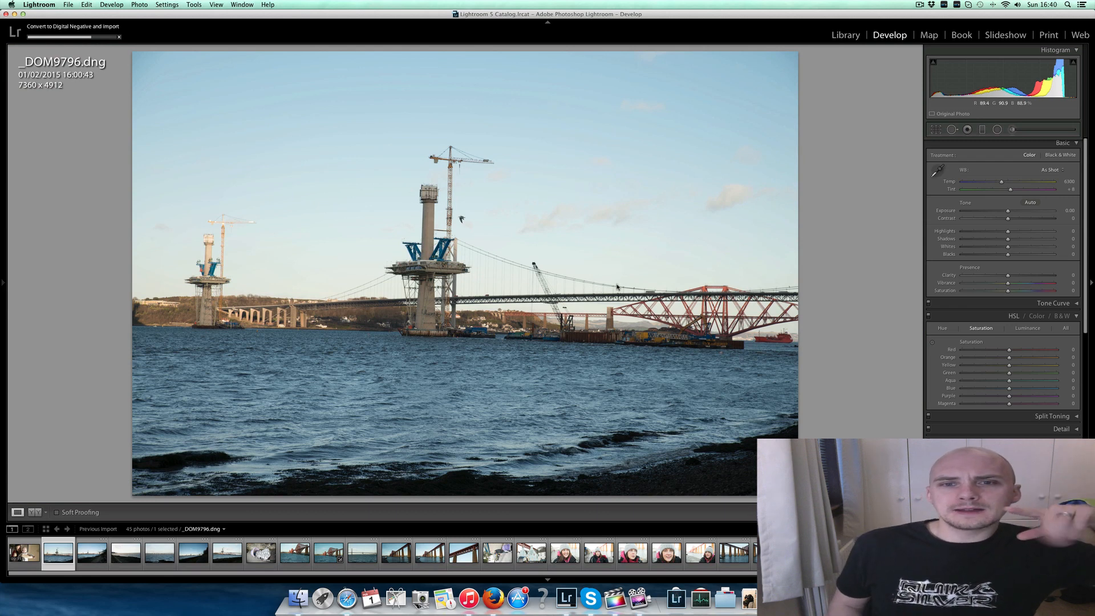
{"action": "left_click", "coordinate": [549, 23]}
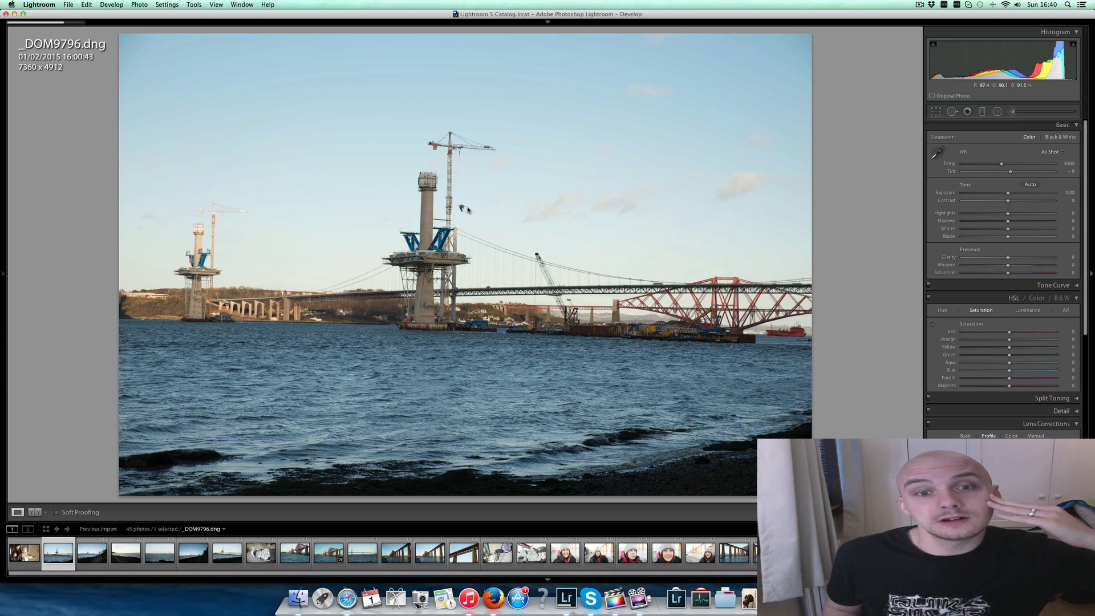
{"action": "left_click", "coordinate": [463, 208]}
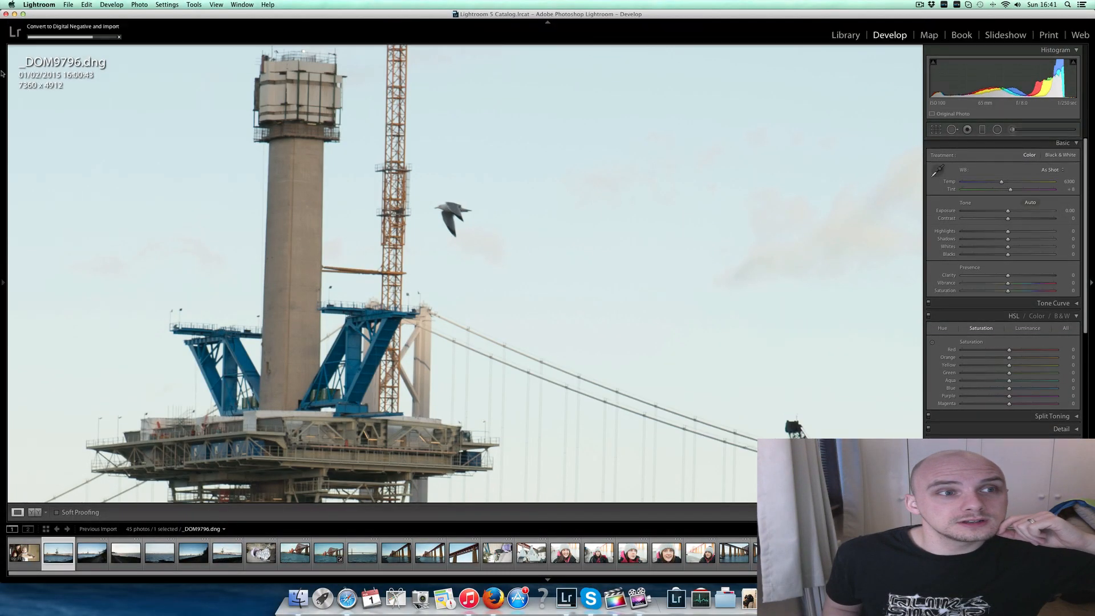
- Fit the whole photo in the view and switch the info overlay to the shutter speed, aperture, ISO and lens details
{"action": "mouse_move", "coordinate": [4, 70]}
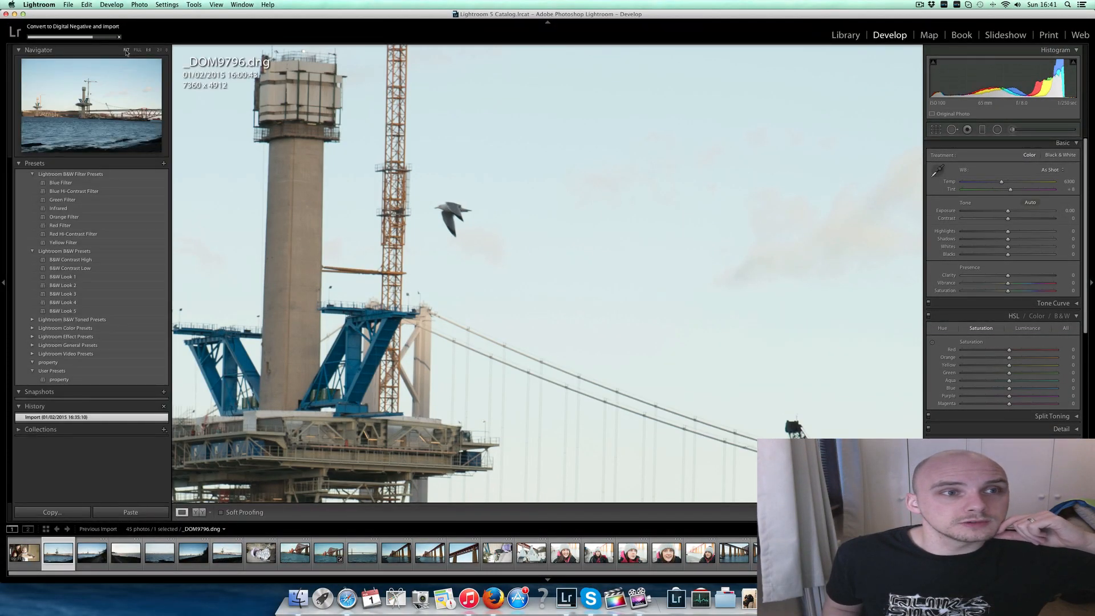
{"action": "left_click", "coordinate": [126, 50]}
{"action": "left_click", "coordinate": [149, 51]}
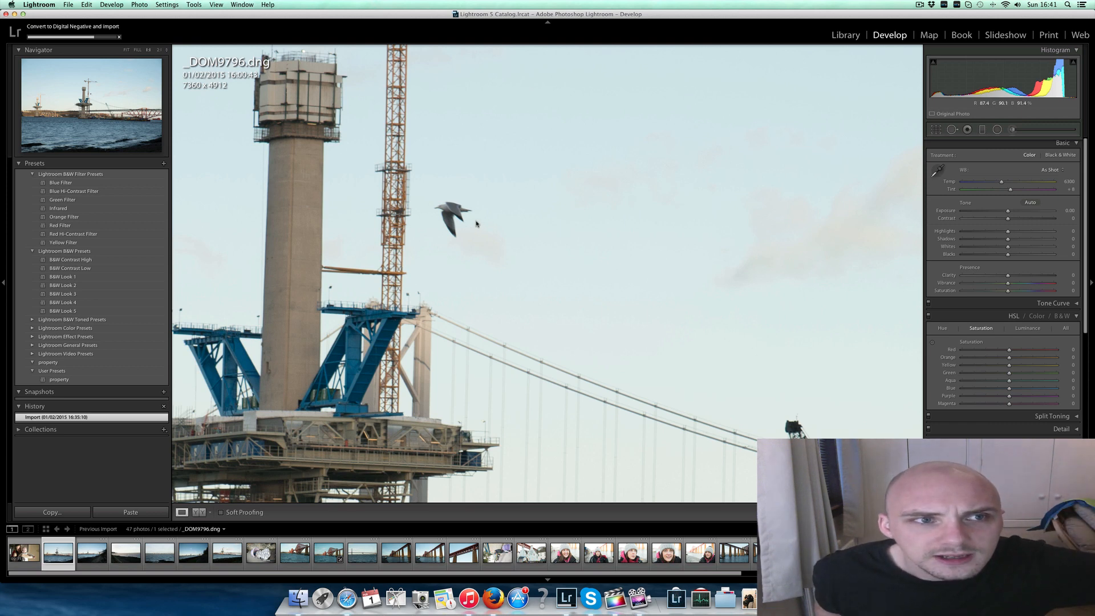
{"action": "left_click", "coordinate": [608, 221]}
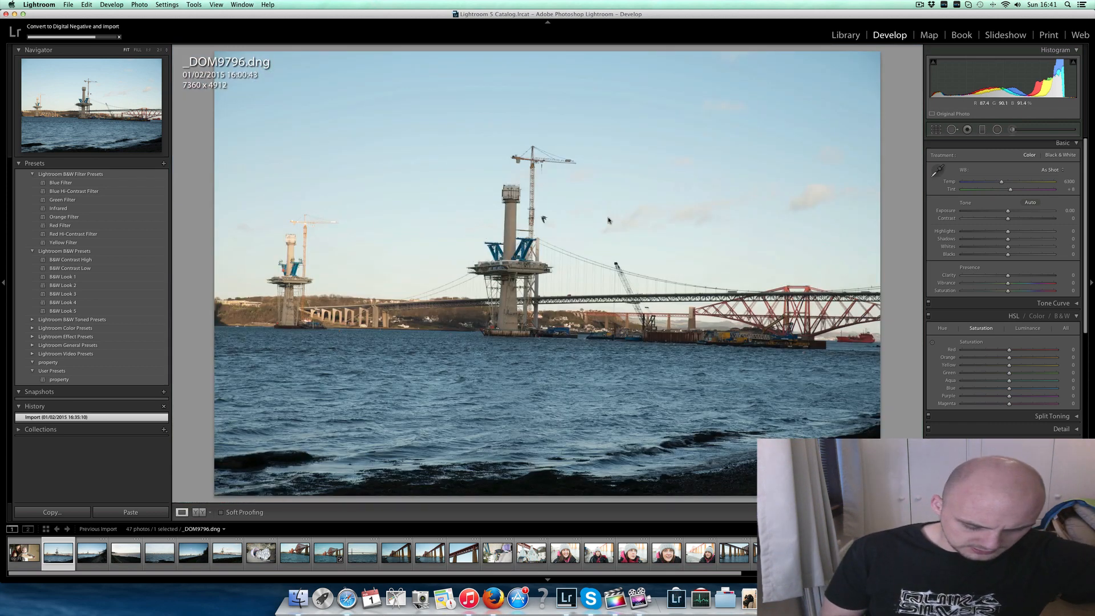
{"action": "key", "text": "i"}
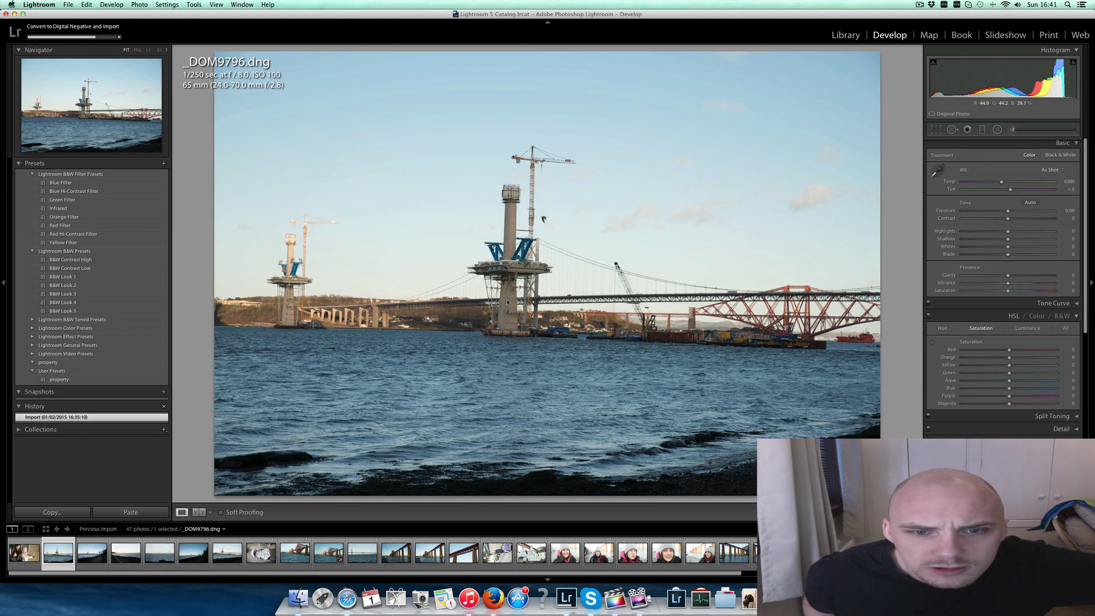
- Inspect the distant viaduct up close, and hide the module picker and the presets and history panels to enlarge the photo
{"action": "left_click", "coordinate": [302, 317]}
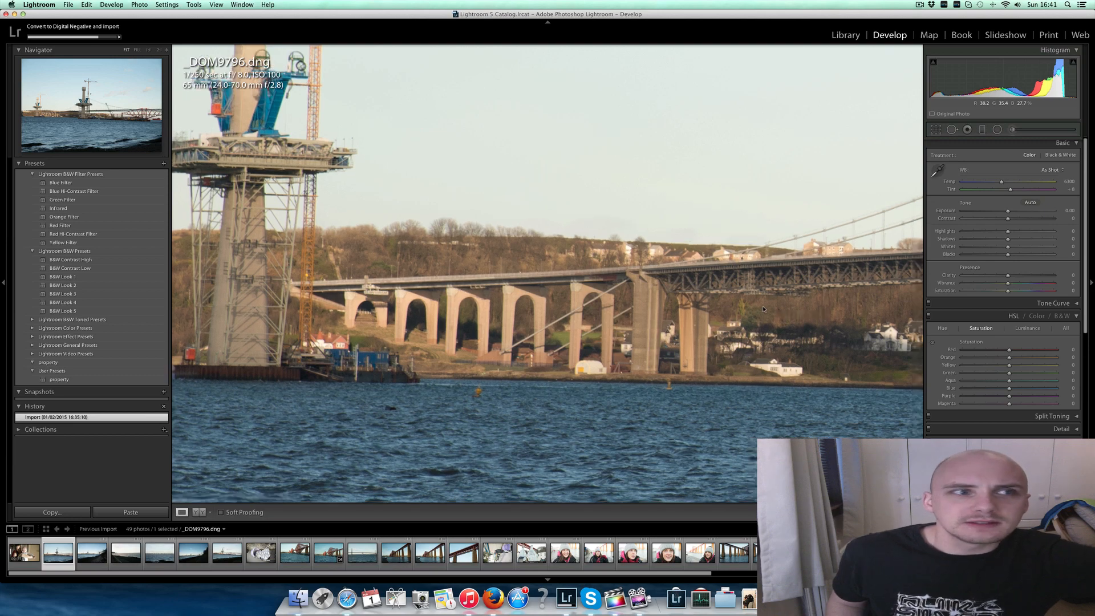
{"action": "left_click", "coordinate": [768, 310]}
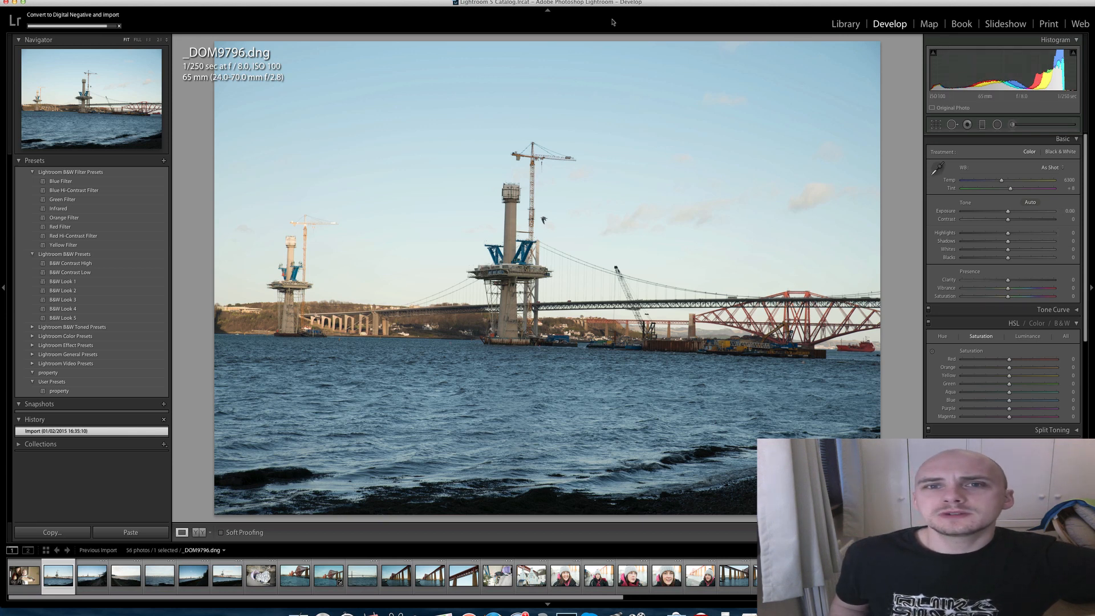
{"action": "left_click", "coordinate": [544, 10]}
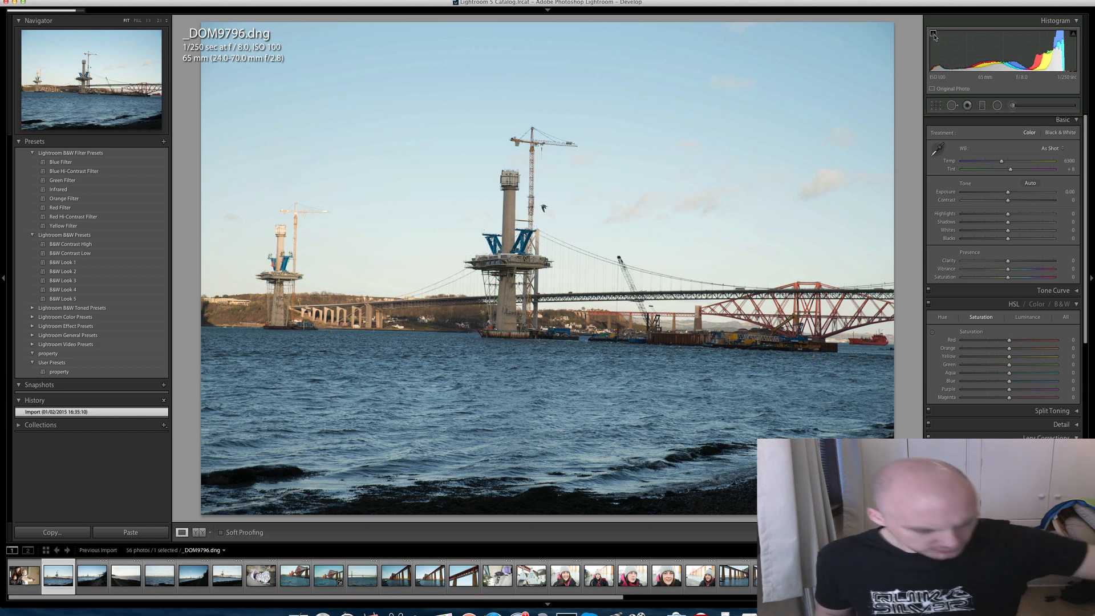
{"action": "key", "text": "XF86MonBrightnessUp"}
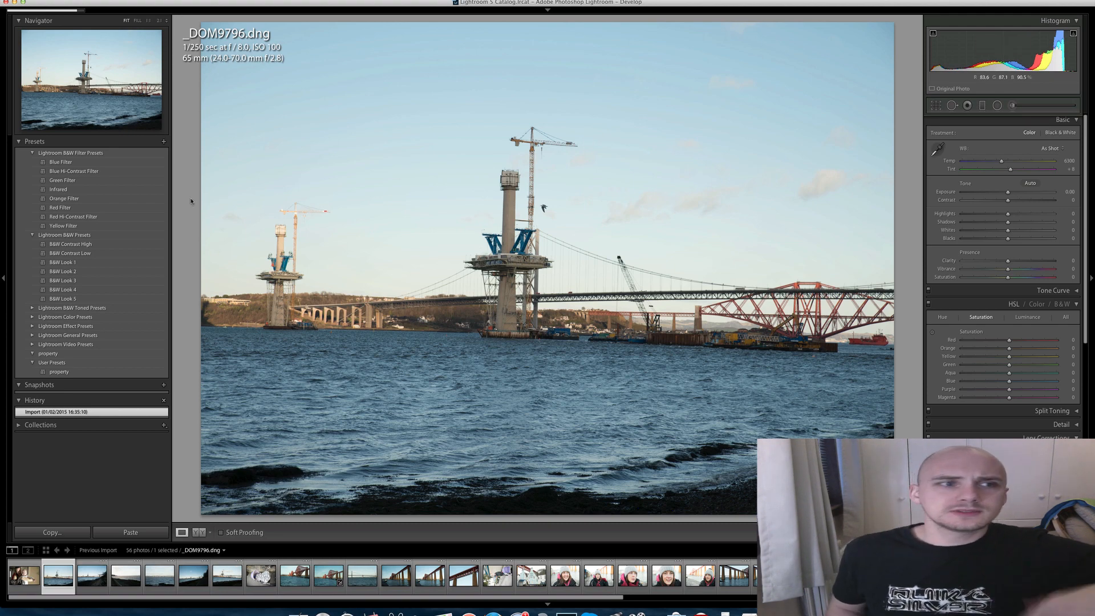
{"action": "left_click", "coordinate": [3, 251]}
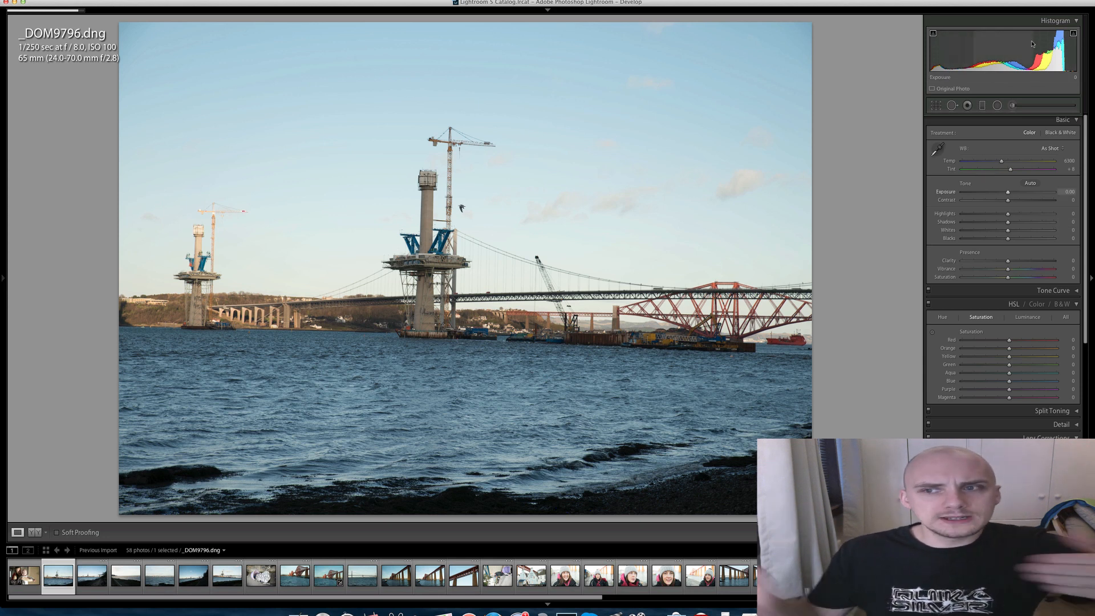
- Set Exposure to +2.60 and Highlights to -100, checking the brightened sky and bridge cables up close
{"action": "left_click_drag", "start_coordinate": [1008, 192], "coordinate": [1032, 190]}
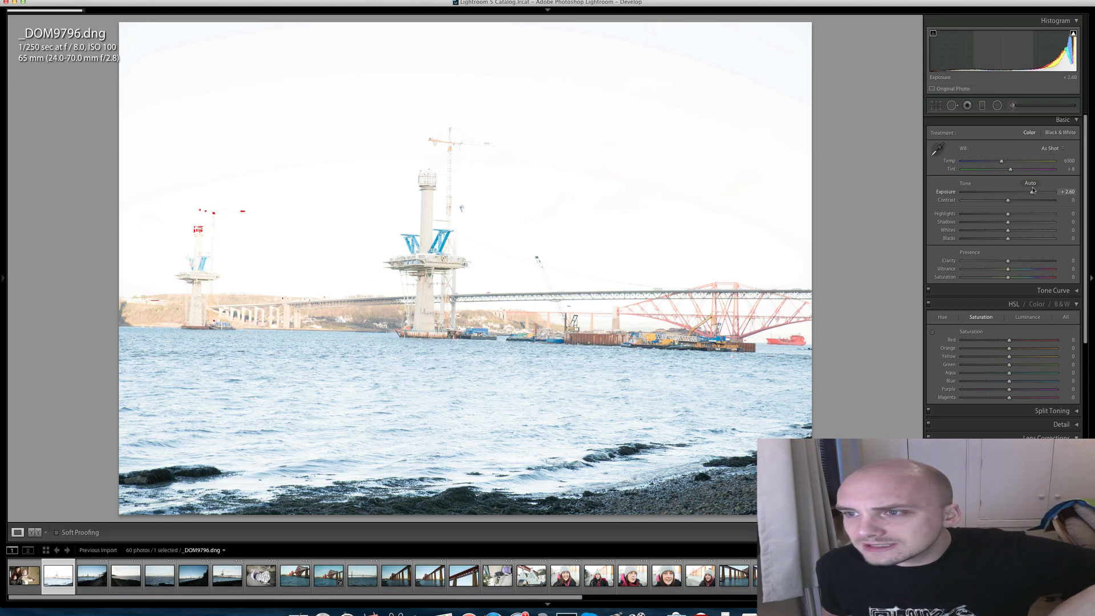
{"action": "left_click_drag", "start_coordinate": [1032, 191], "coordinate": [1032, 191]}
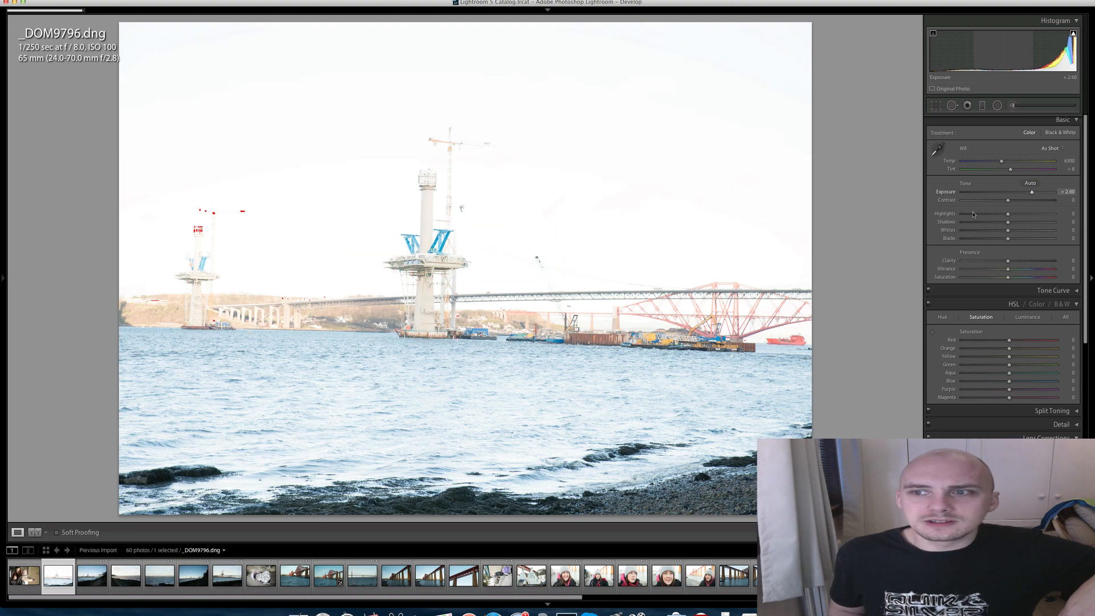
{"action": "left_click_drag", "start_coordinate": [974, 215], "coordinate": [961, 214]}
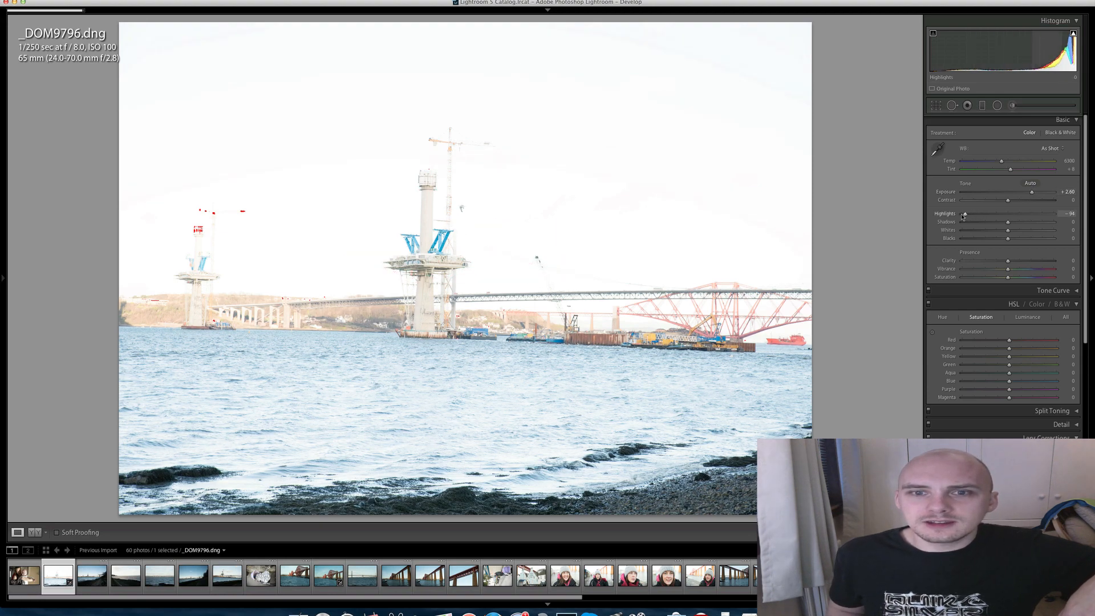
{"action": "left_click", "coordinate": [577, 268]}
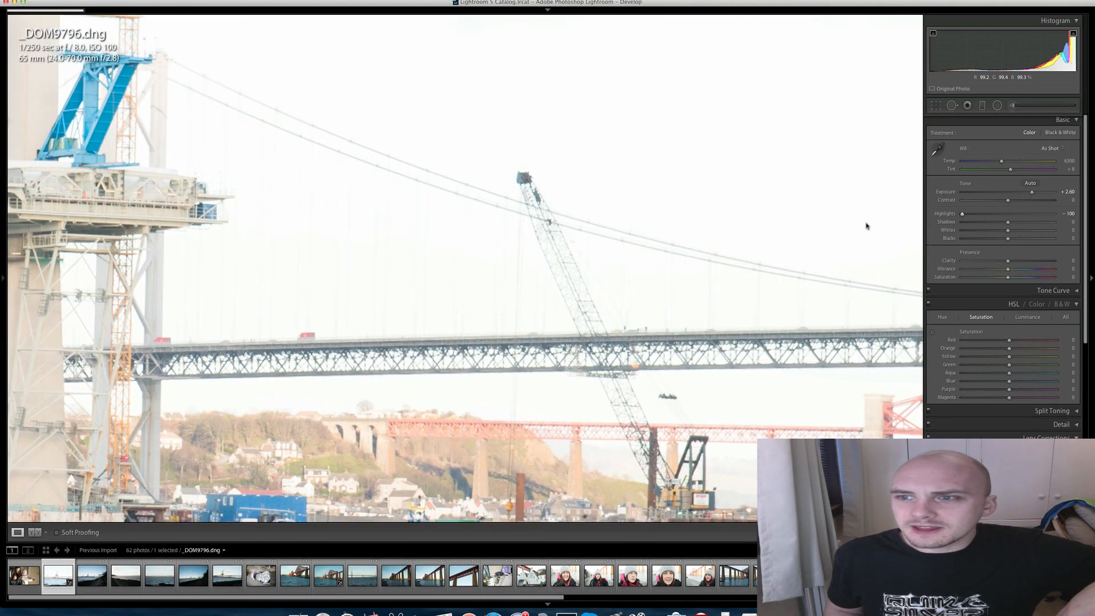
{"action": "left_click", "coordinate": [865, 228]}
- Set Exposure to +1.05 and Shadows to +66, dismissing the DNG conversion notice
{"action": "left_click_drag", "start_coordinate": [1032, 192], "coordinate": [1019, 194]}
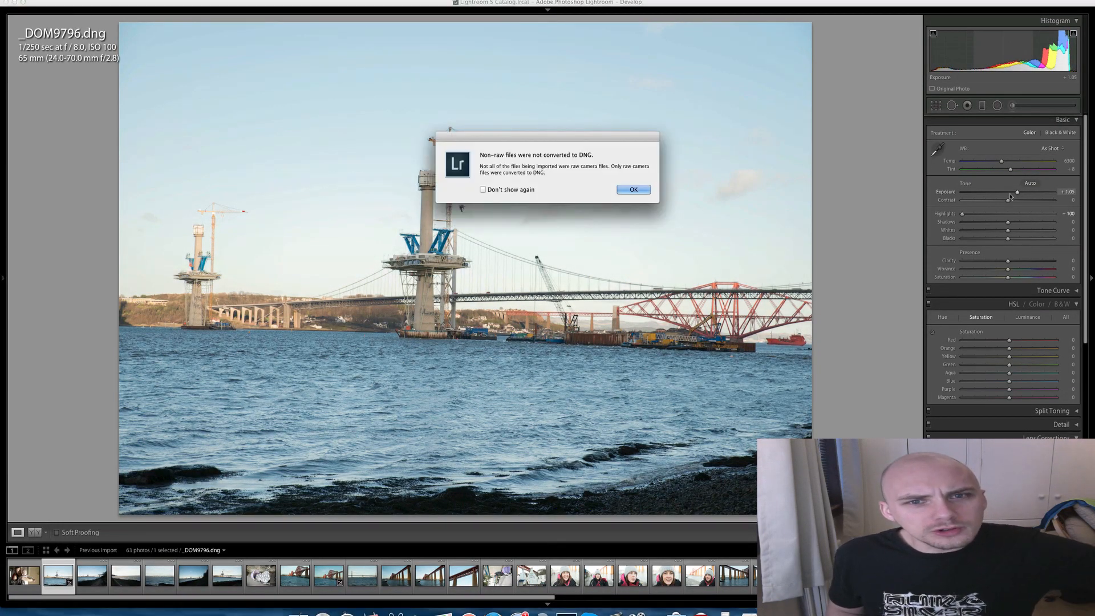
{"action": "left_click", "coordinate": [640, 189]}
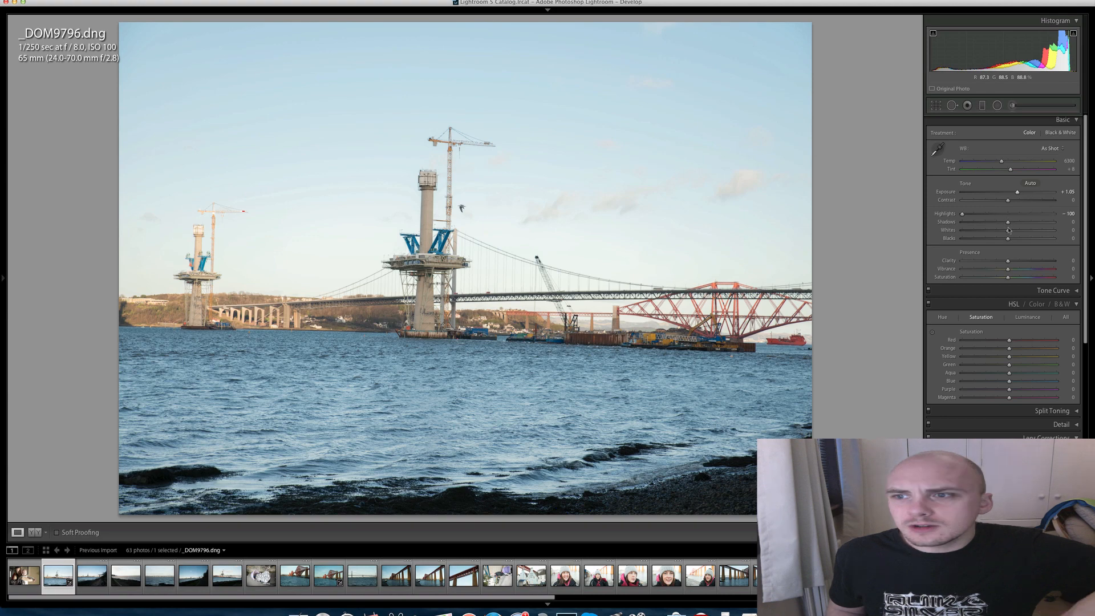
{"action": "left_click_drag", "start_coordinate": [1008, 222], "coordinate": [1037, 224]}
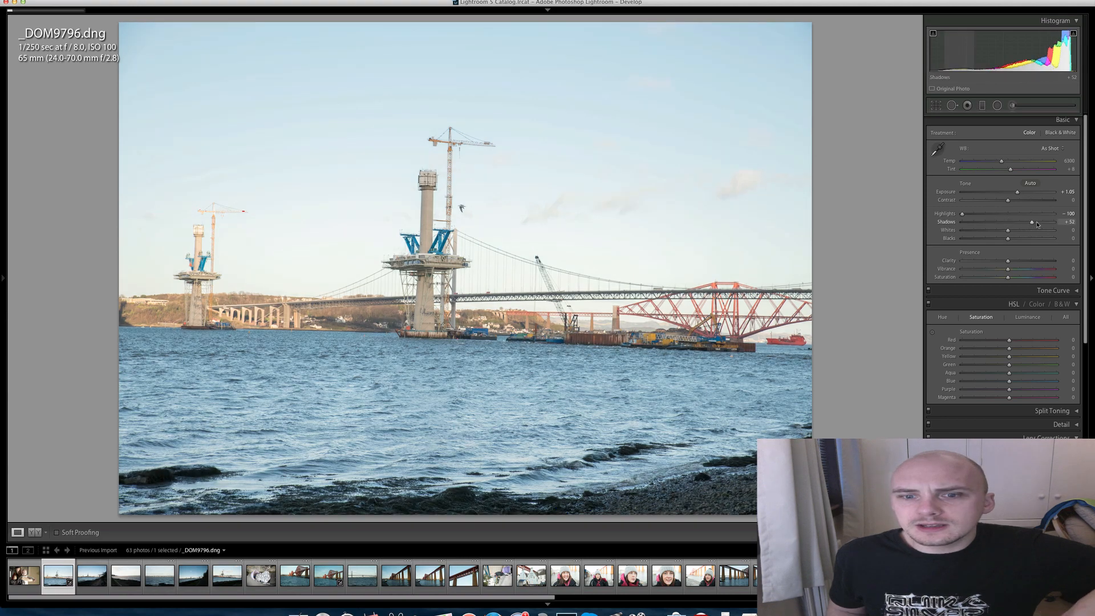
- Apply a warm Split Toning preset color to the shadows, with hue 37 and saturation 22, and check the shoreline up close
{"action": "scroll", "coordinate": [1077, 372], "scroll_direction": "down", "scroll_amount": 3}
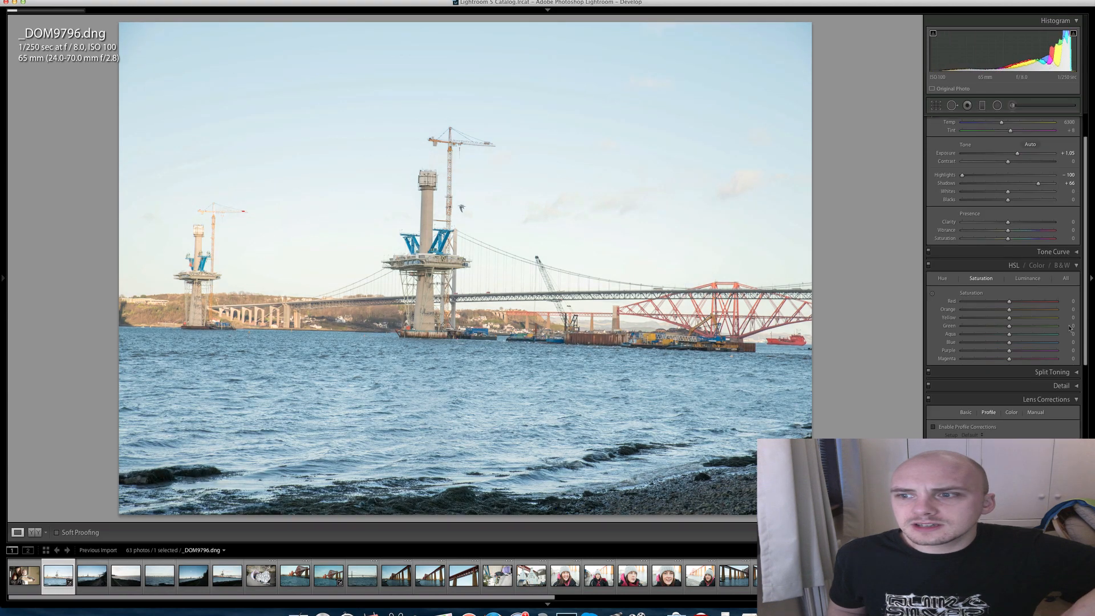
{"action": "left_click", "coordinate": [1076, 351]}
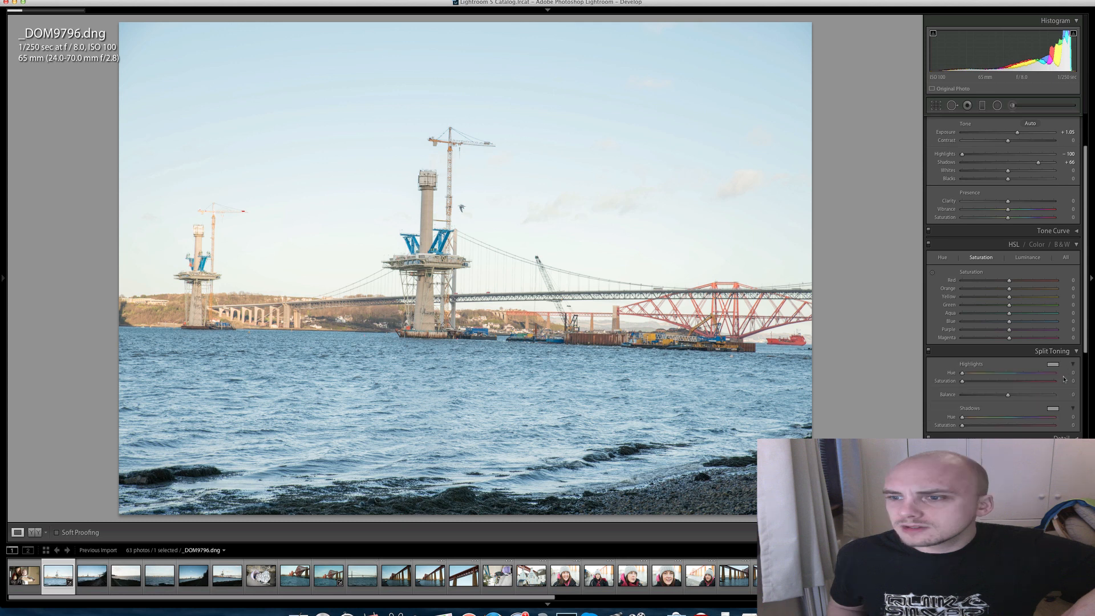
{"action": "left_click", "coordinate": [1051, 408]}
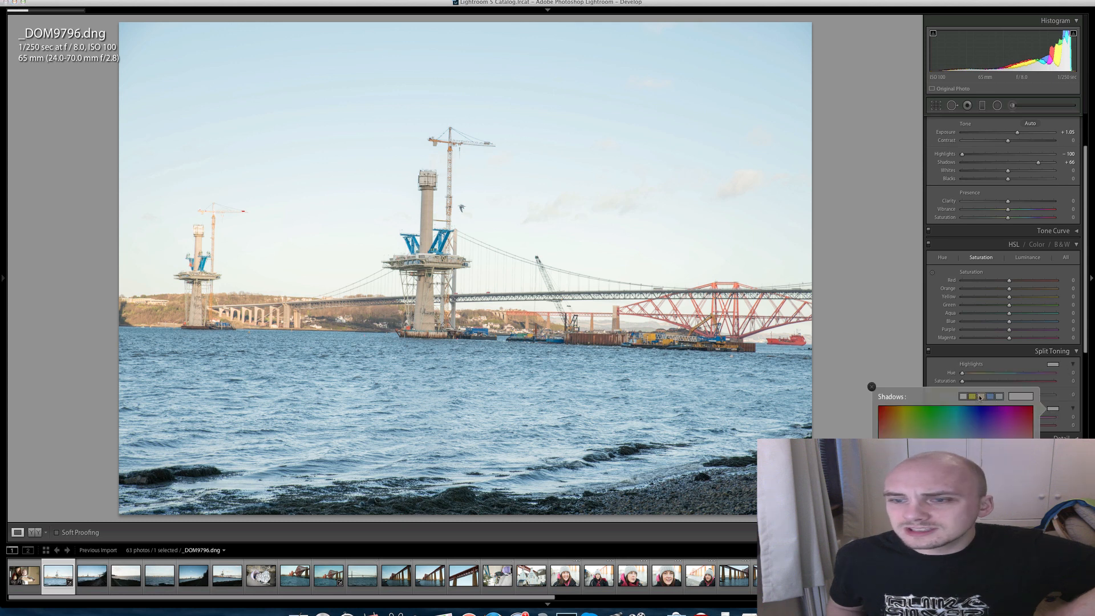
{"action": "left_click", "coordinate": [979, 397]}
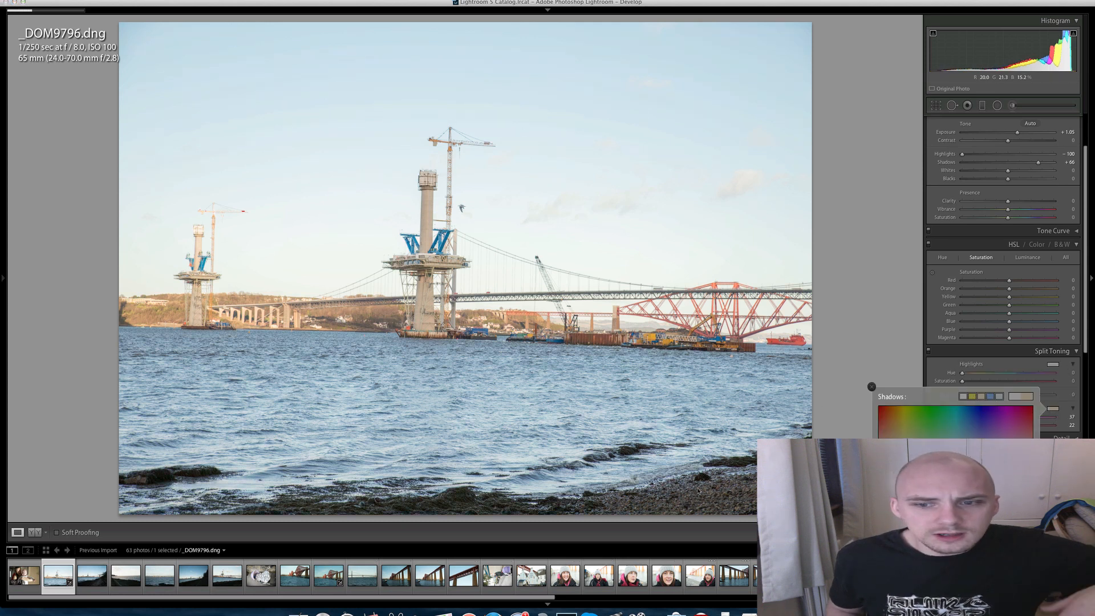
{"action": "left_click", "coordinate": [717, 496]}
{"action": "left_click", "coordinate": [701, 449]}
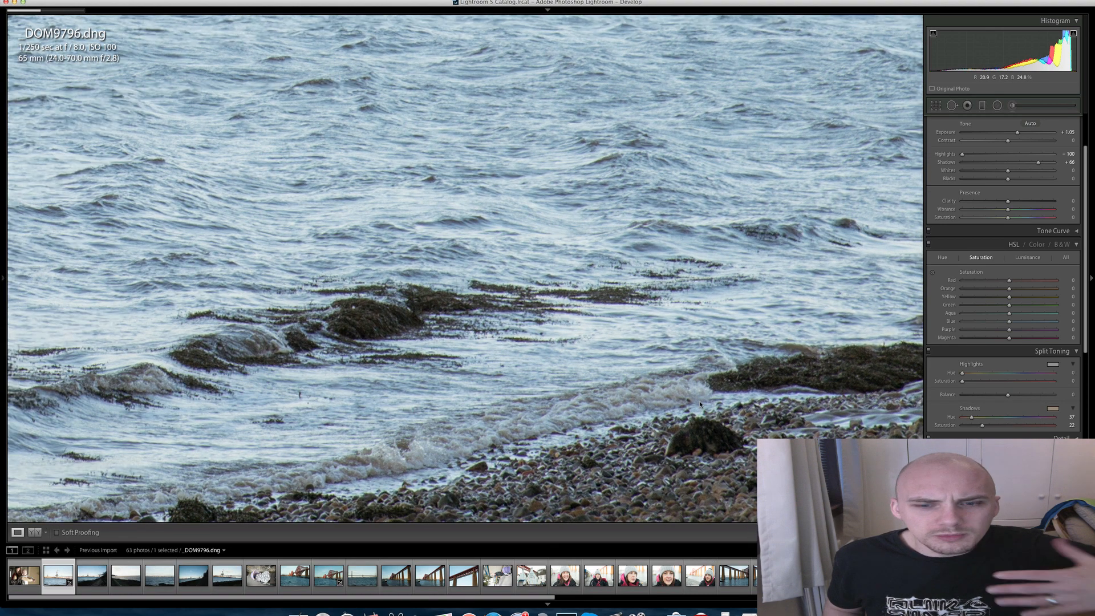
{"action": "left_click", "coordinate": [699, 402]}
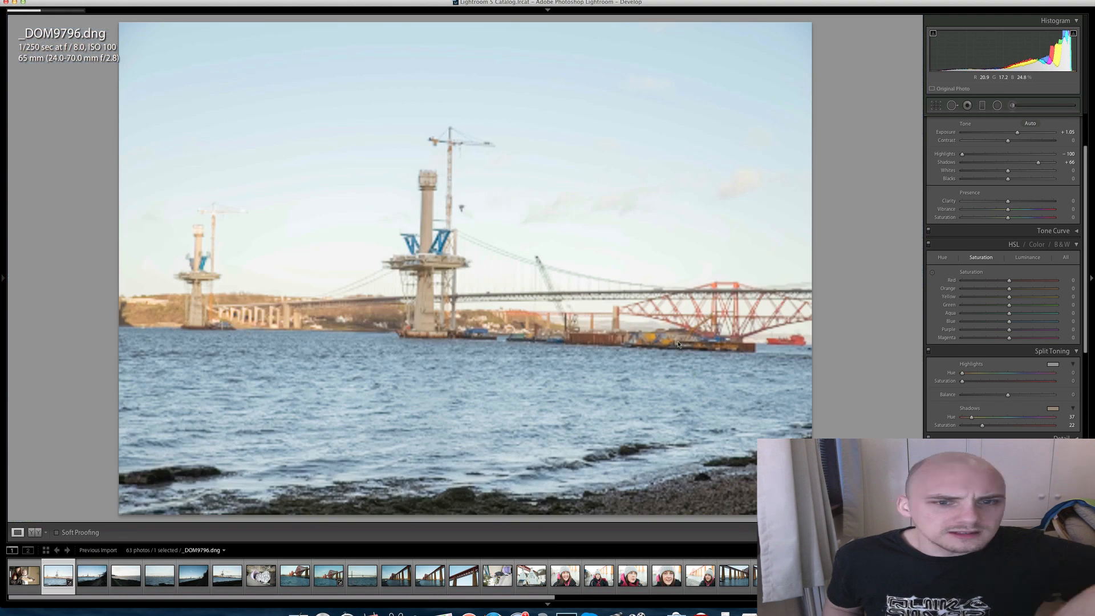
- Increase Clarity slightly and look through the Lens Corrections options, including the manual transform settings
{"action": "scroll", "coordinate": [1020, 184], "scroll_direction": "up", "scroll_amount": 4}
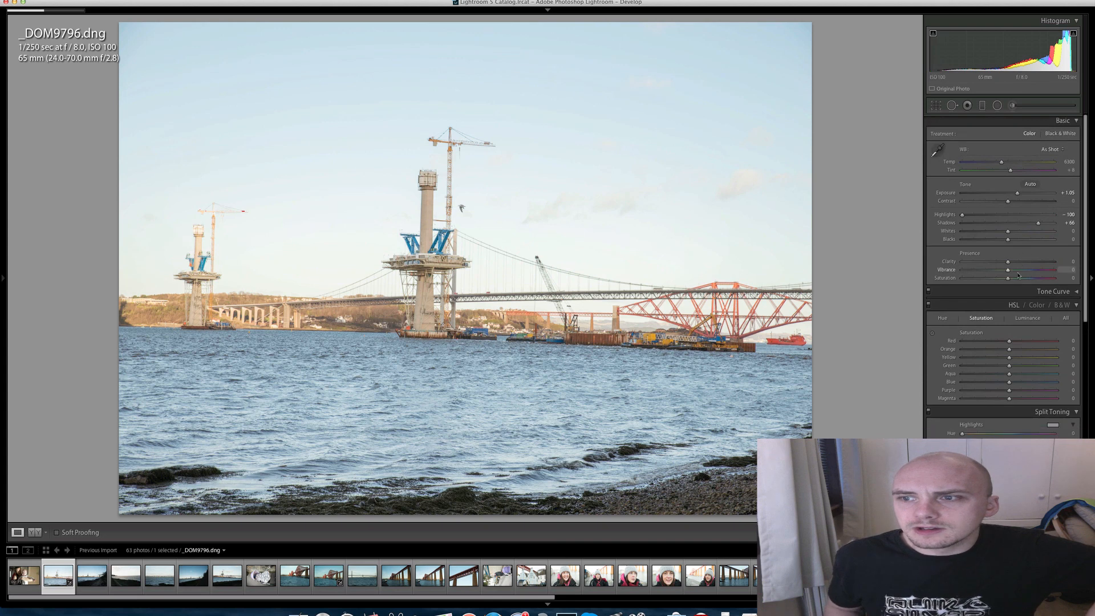
{"action": "left_click", "coordinate": [1018, 263]}
{"action": "scroll", "coordinate": [1015, 285], "scroll_direction": "down", "scroll_amount": 5}
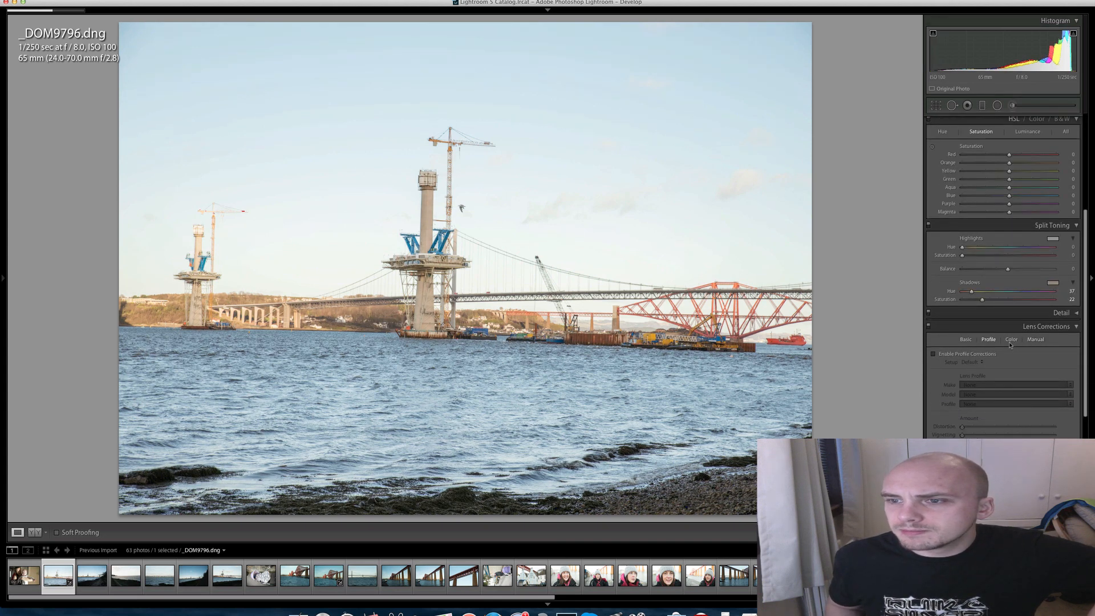
{"action": "left_click", "coordinate": [967, 339]}
{"action": "left_click", "coordinate": [1035, 339]}
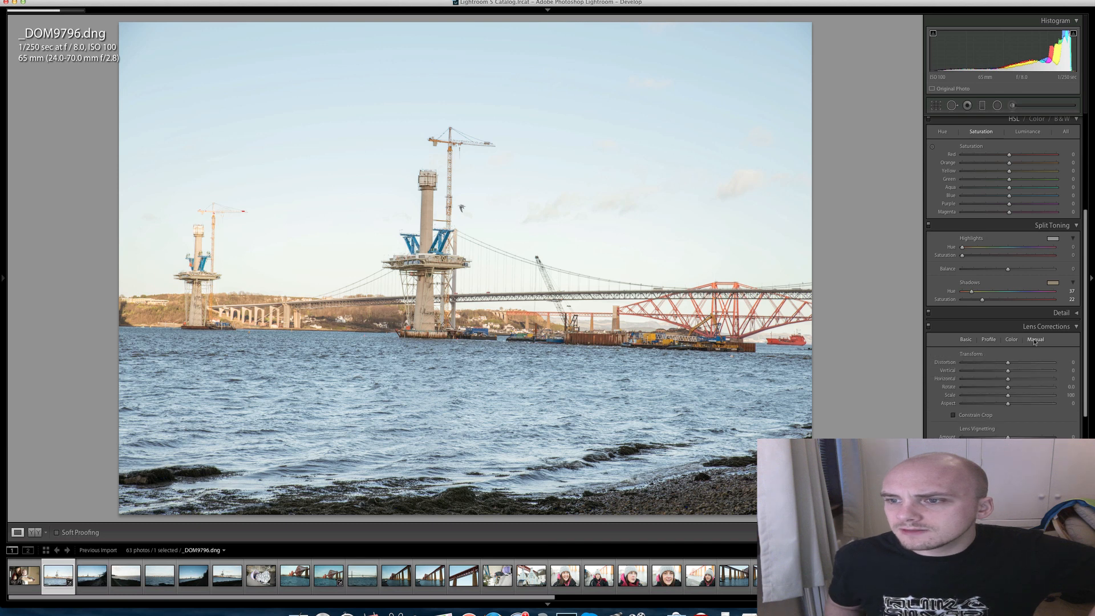
{"action": "scroll", "coordinate": [1034, 342], "scroll_direction": "down", "scroll_amount": 1}
{"action": "scroll", "coordinate": [1034, 341], "scroll_direction": "down", "scroll_amount": 5}
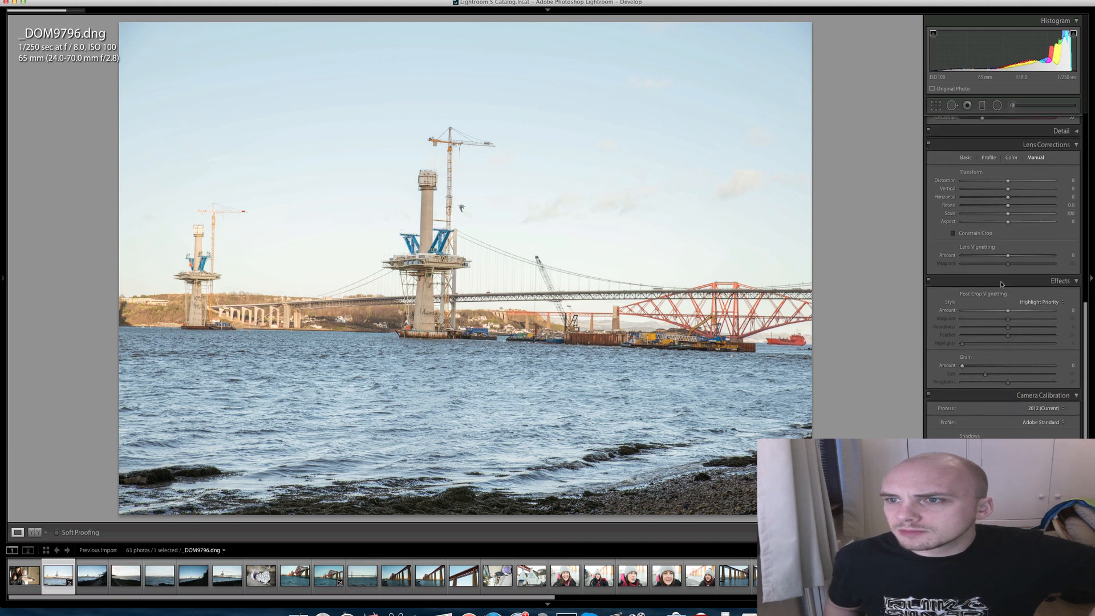
- Set the sharpening Amount to 49 in the Detail settings and inspect the bridge tower and its platform up close
{"action": "left_click", "coordinate": [1058, 176]}
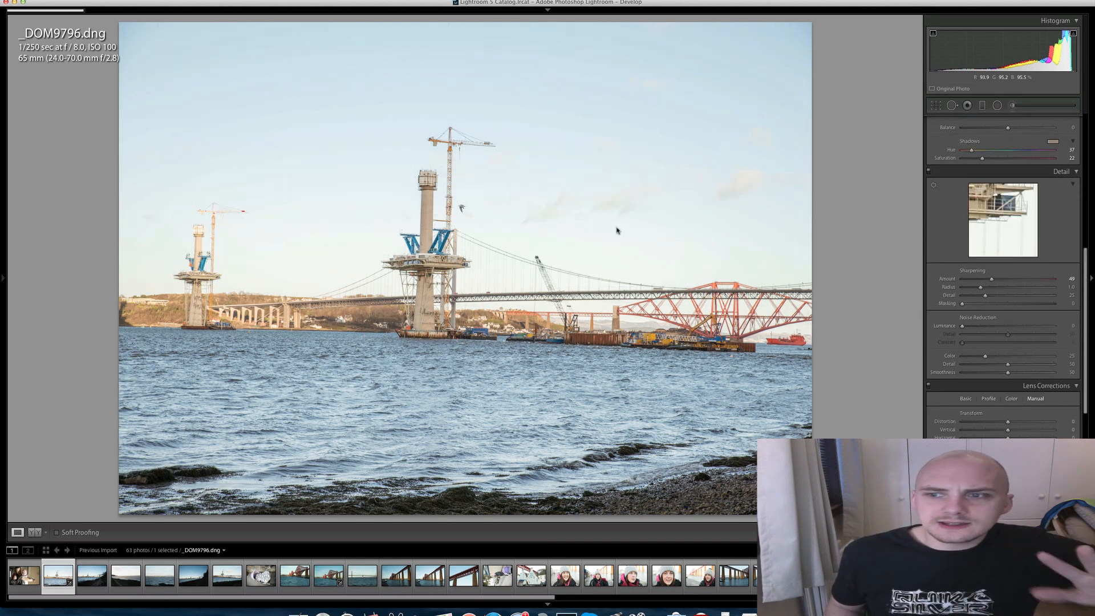
{"action": "left_click", "coordinate": [462, 286]}
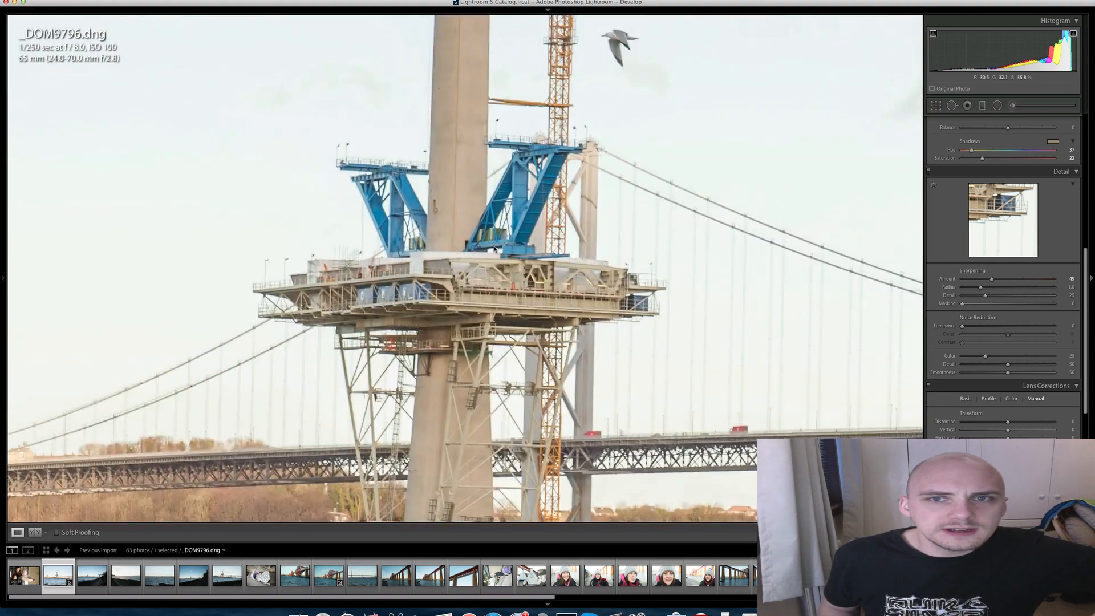
{"action": "scroll", "coordinate": [479, 288], "scroll_direction": "down", "scroll_amount": 5}
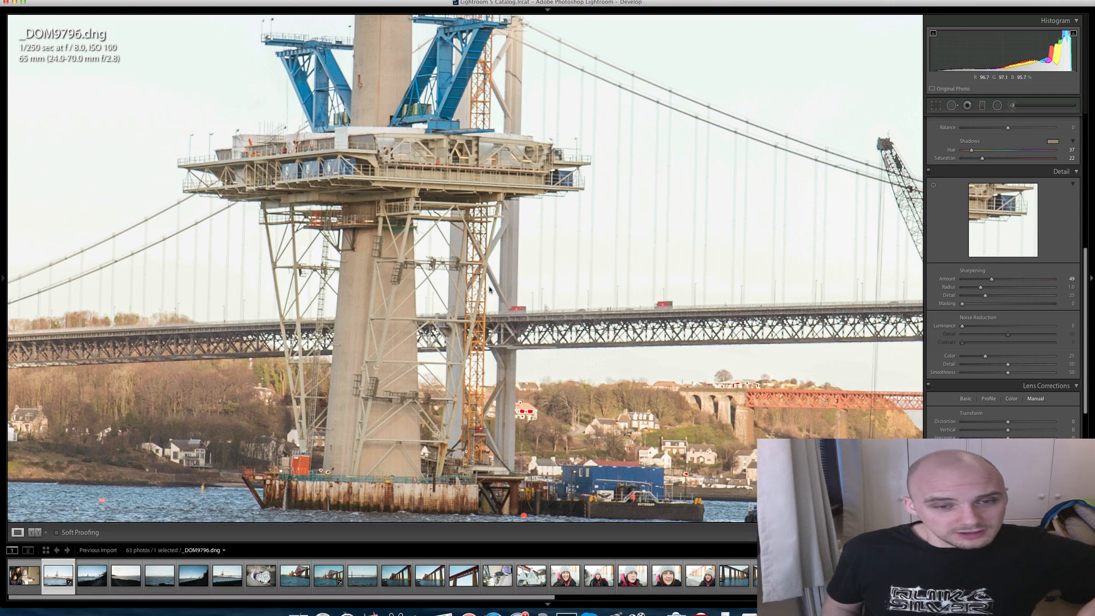
{"action": "left_click", "coordinate": [609, 350]}
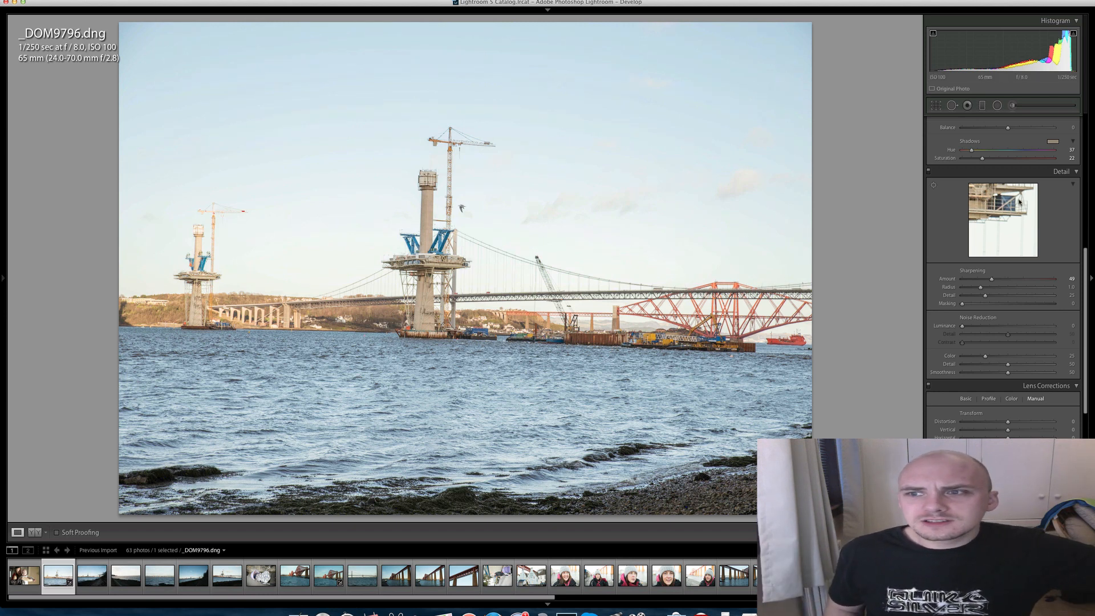
- Lower the Luminance of the blues and set the Blue Saturation to +3 in the HSL adjustments
{"action": "scroll", "coordinate": [1020, 202], "scroll_direction": "up", "scroll_amount": 10}
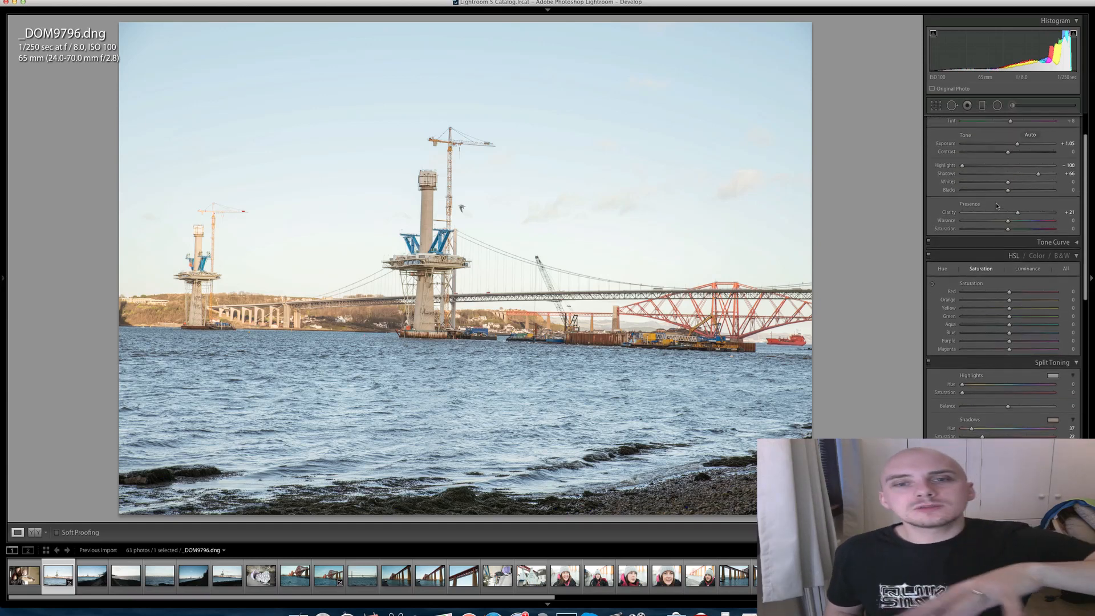
{"action": "scroll", "coordinate": [997, 206], "scroll_direction": "up", "scroll_amount": 2}
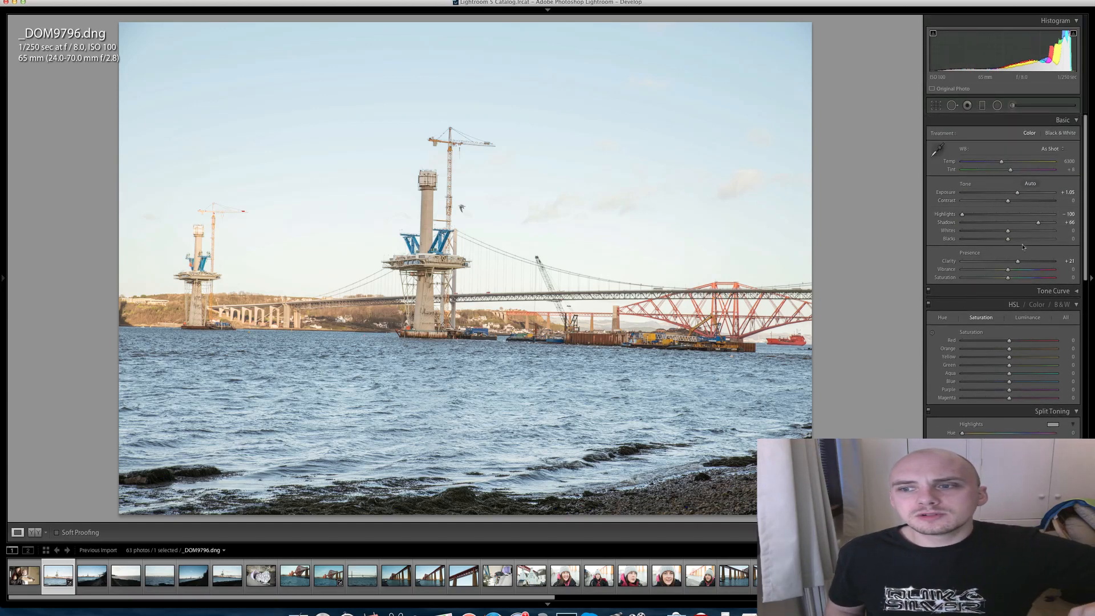
{"action": "left_click", "coordinate": [1028, 317]}
{"action": "mouse_move", "coordinate": [1009, 381]}
{"action": "left_mouse_down"}
{"action": "mouse_move", "coordinate": [973, 382]}
{"action": "mouse_move", "coordinate": [1029, 383]}
{"action": "mouse_move", "coordinate": [987, 381]}
{"action": "left_mouse_up"}
{"action": "left_click", "coordinate": [981, 317]}
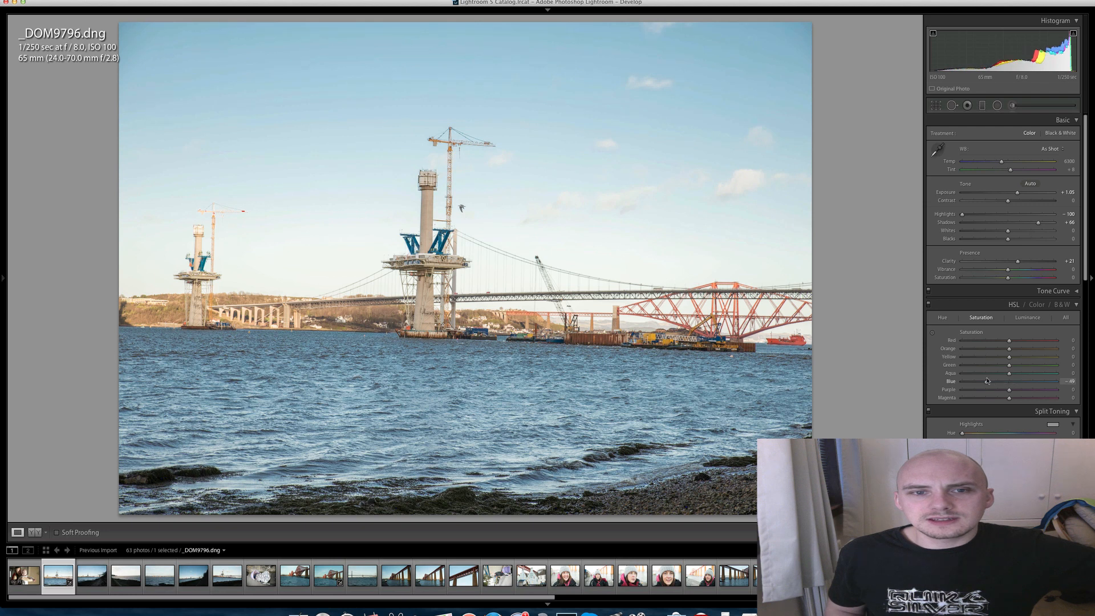
{"action": "left_click", "coordinate": [1011, 381]}
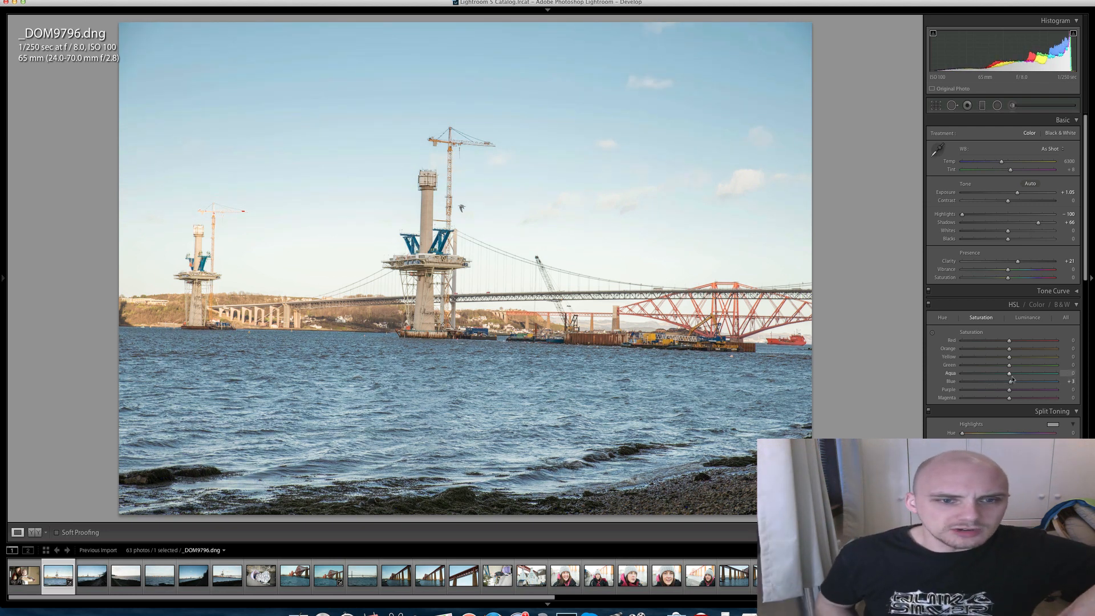
- Move on to photo _DOM9799.dng and examine the shipyard crane and harbour on the far shore up close
{"action": "key", "text": "Right"}
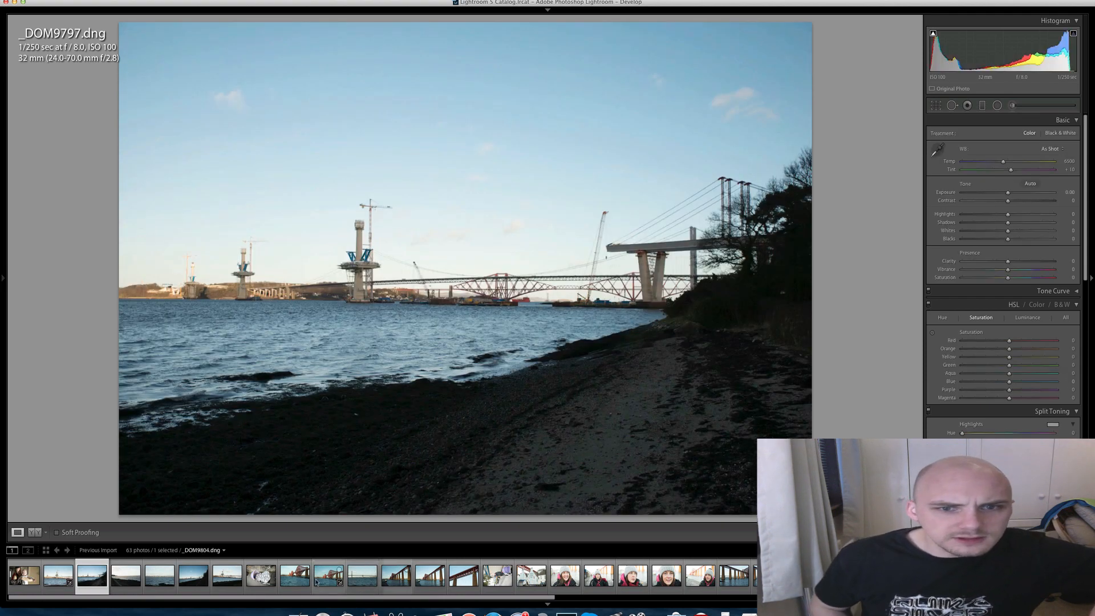
{"action": "key", "text": "Right"}
{"action": "key", "text": "Right"}
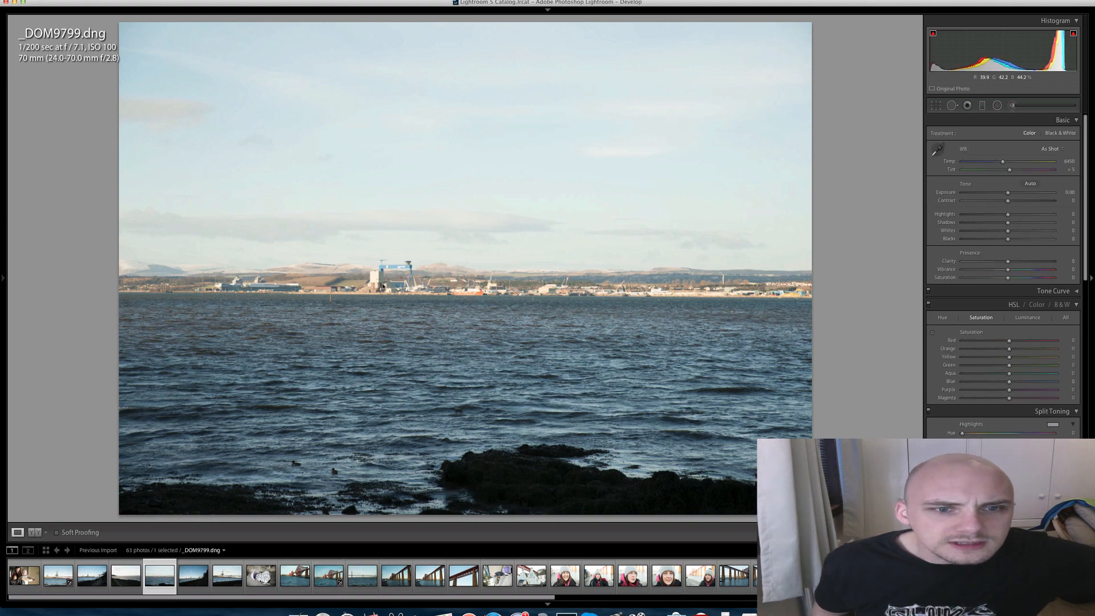
{"action": "left_click", "coordinate": [486, 291]}
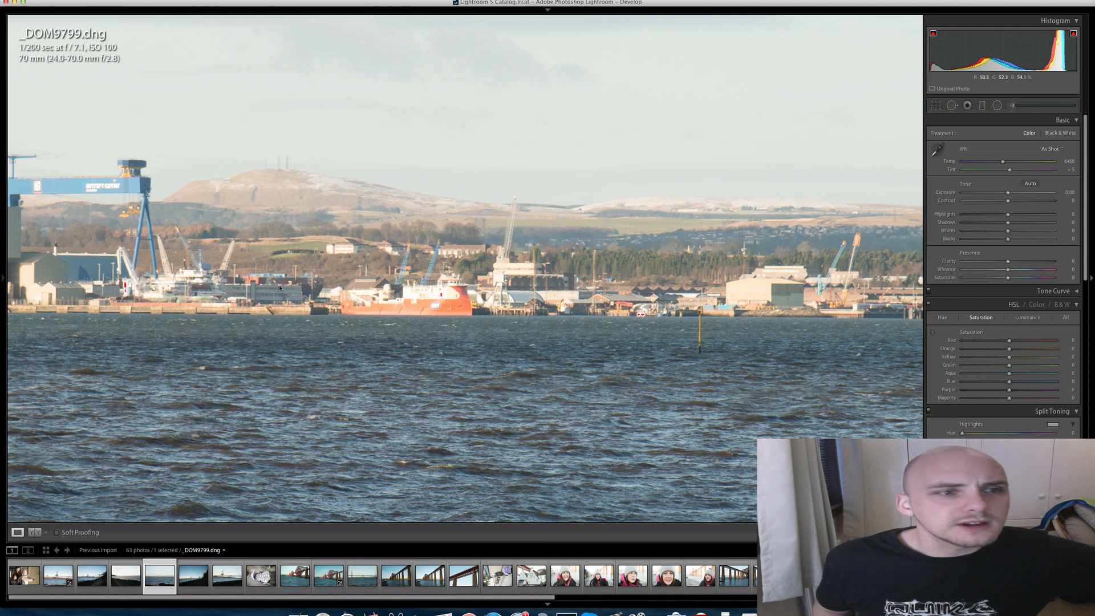
{"action": "left_click_drag", "start_coordinate": [279, 288], "coordinate": [511, 323]}
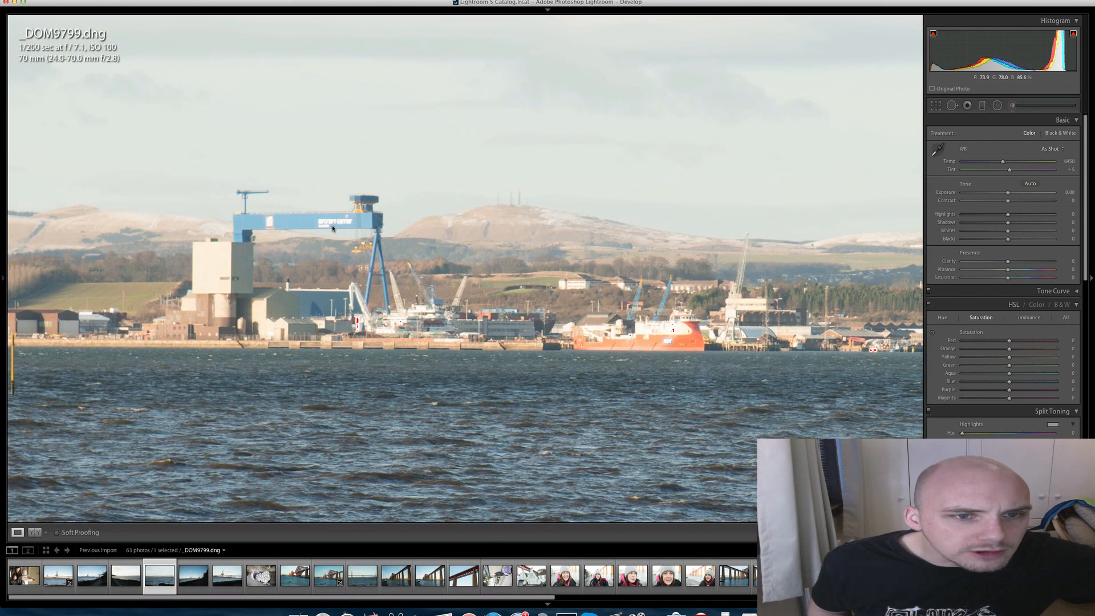
{"action": "left_click_drag", "start_coordinate": [298, 232], "coordinate": [351, 240]}
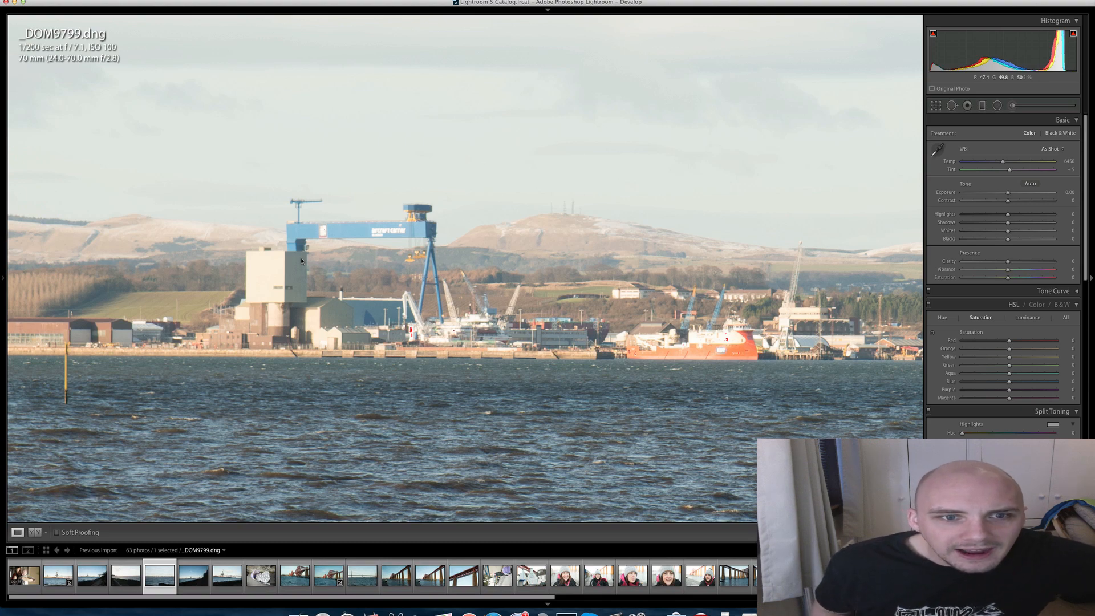
{"action": "left_click", "coordinate": [386, 234]}
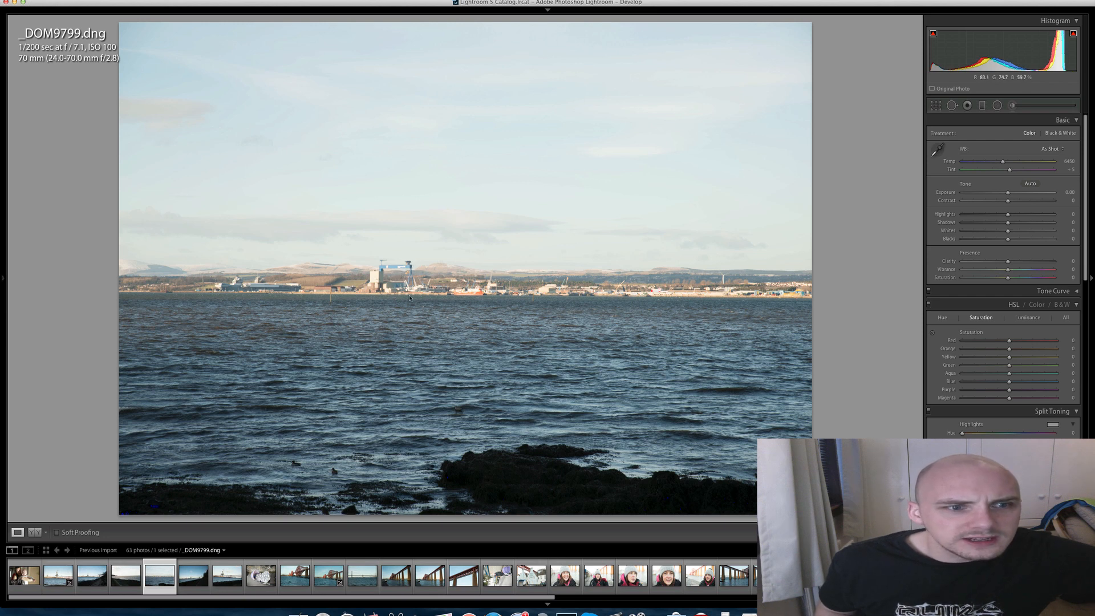
{"action": "left_click", "coordinate": [411, 275]}
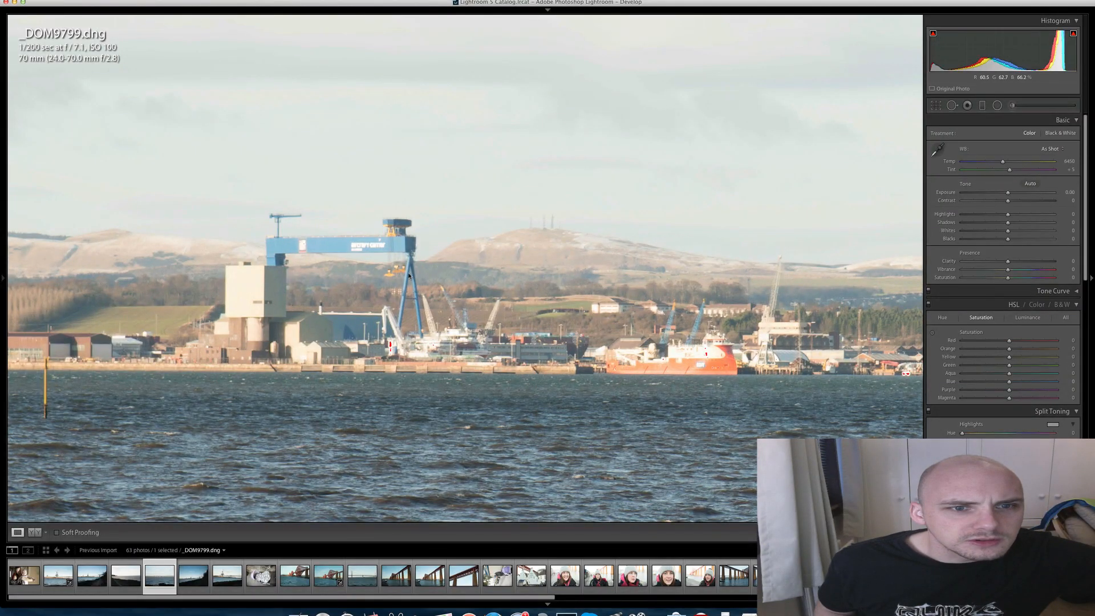
- Set Clarity to +28, Highlights to -46 and the sharpening Amount to 70, and check the whole photo
{"action": "left_click", "coordinate": [1022, 263]}
{"action": "mouse_move", "coordinate": [1074, 35]}
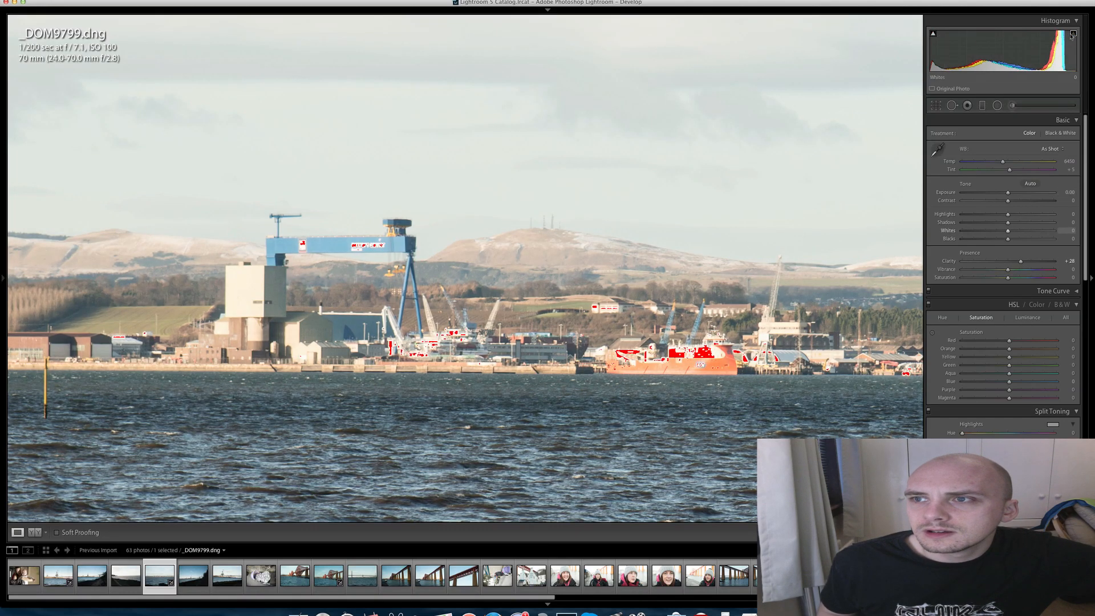
{"action": "left_click", "coordinate": [986, 215]}
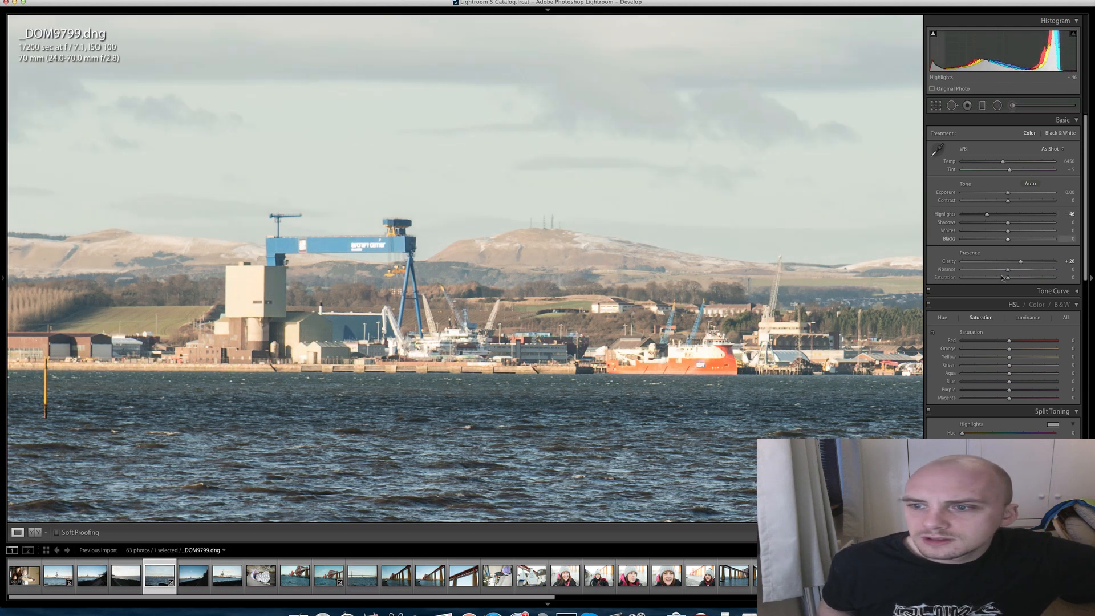
{"action": "scroll", "coordinate": [995, 228], "scroll_direction": "down", "scroll_amount": 6}
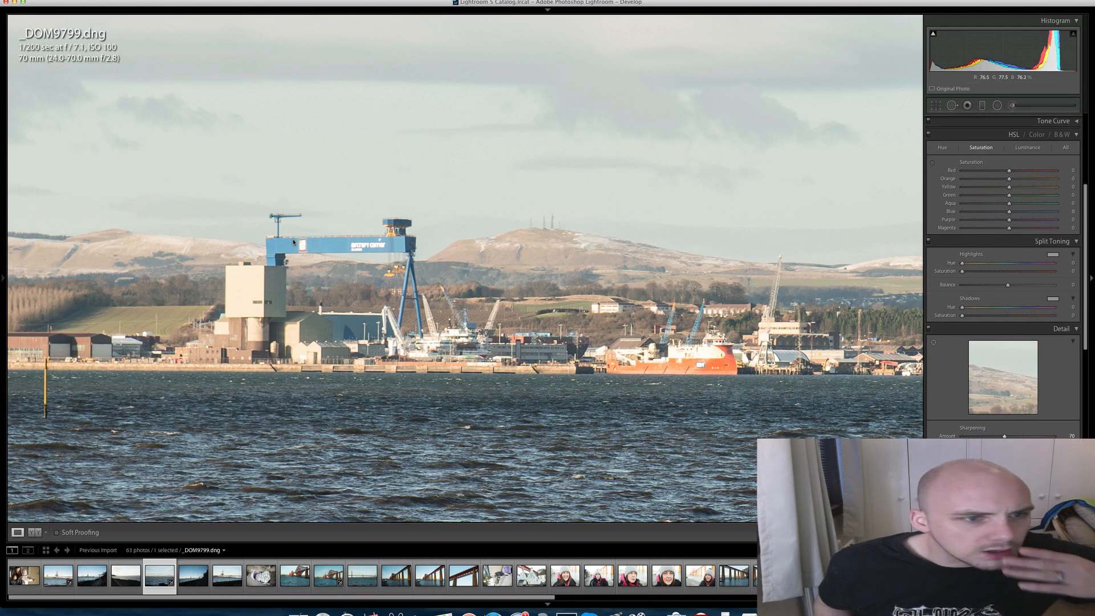
{"action": "left_click", "coordinate": [304, 276]}
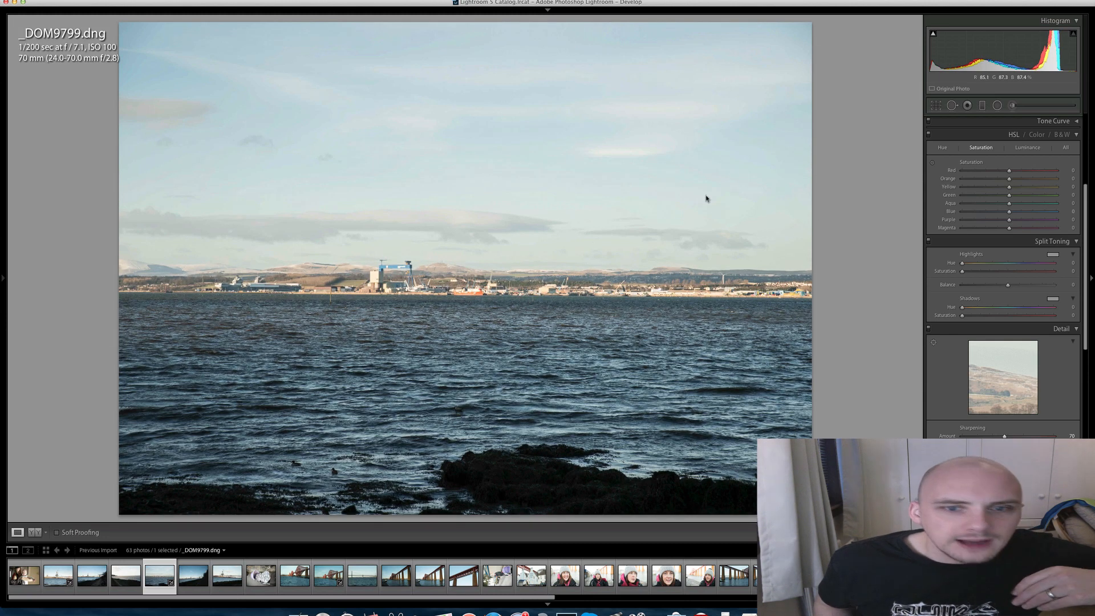
- Crop the photo to a wide panoramic strip around the ships, the blue crane and the snowy hills
{"action": "key", "text": "r"}
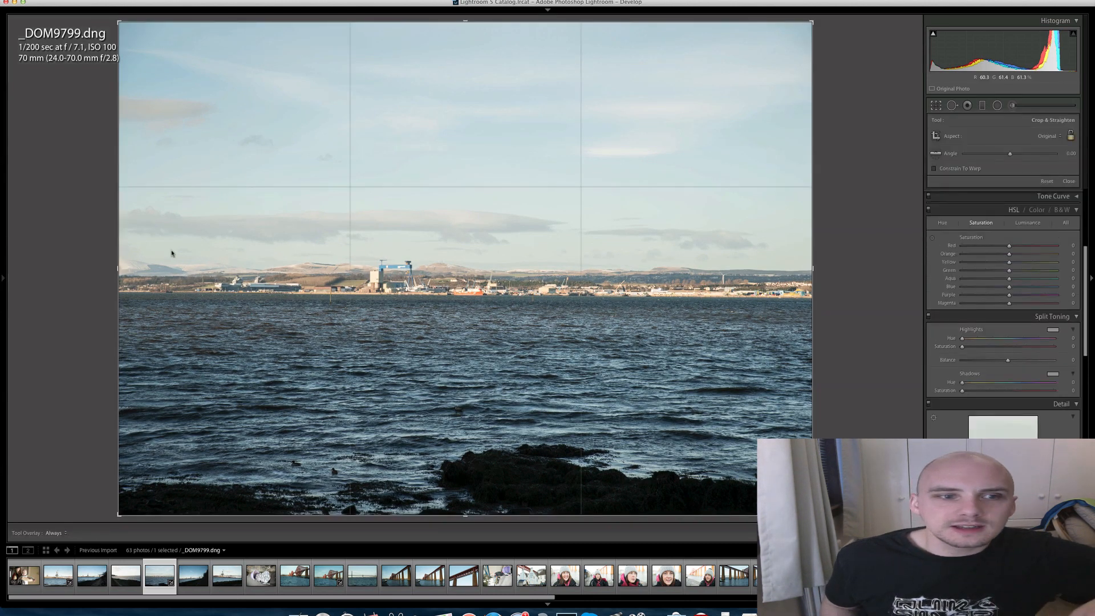
{"action": "left_click_drag", "start_coordinate": [172, 211], "coordinate": [520, 326]}
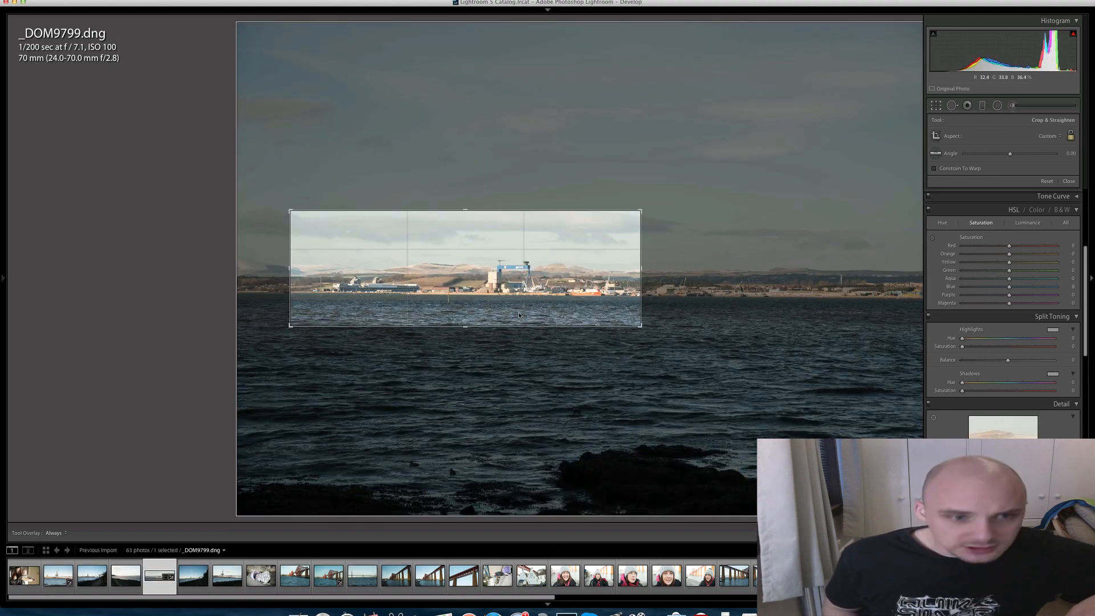
{"action": "key", "text": "Return"}
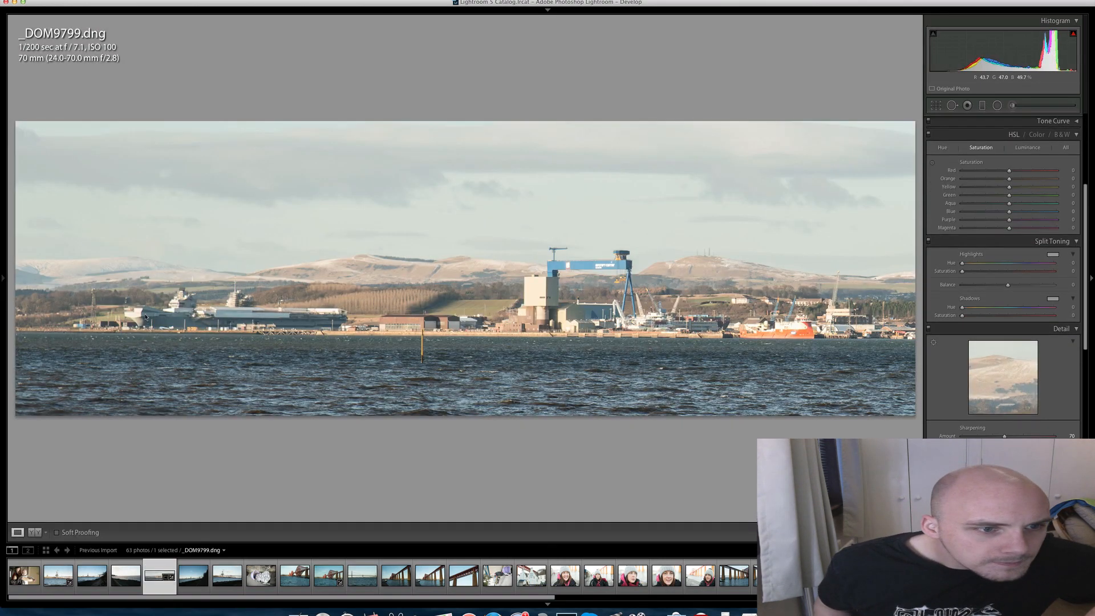
- Examine the large grey ship in the cropped photo up close and review the crop frame against the full image
{"action": "left_click", "coordinate": [145, 318]}
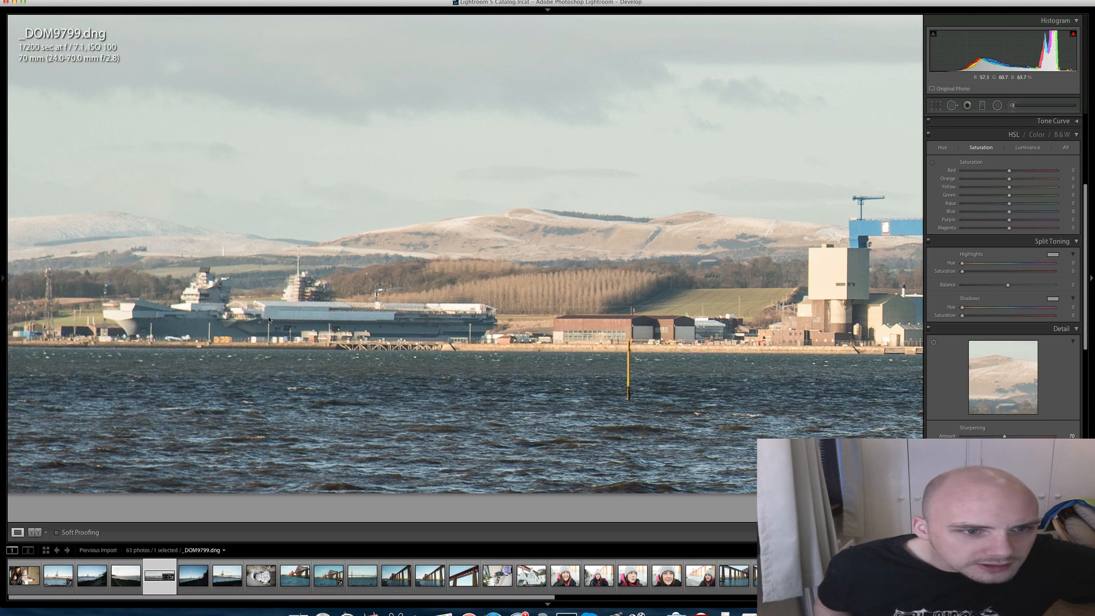
{"action": "left_click", "coordinate": [394, 330]}
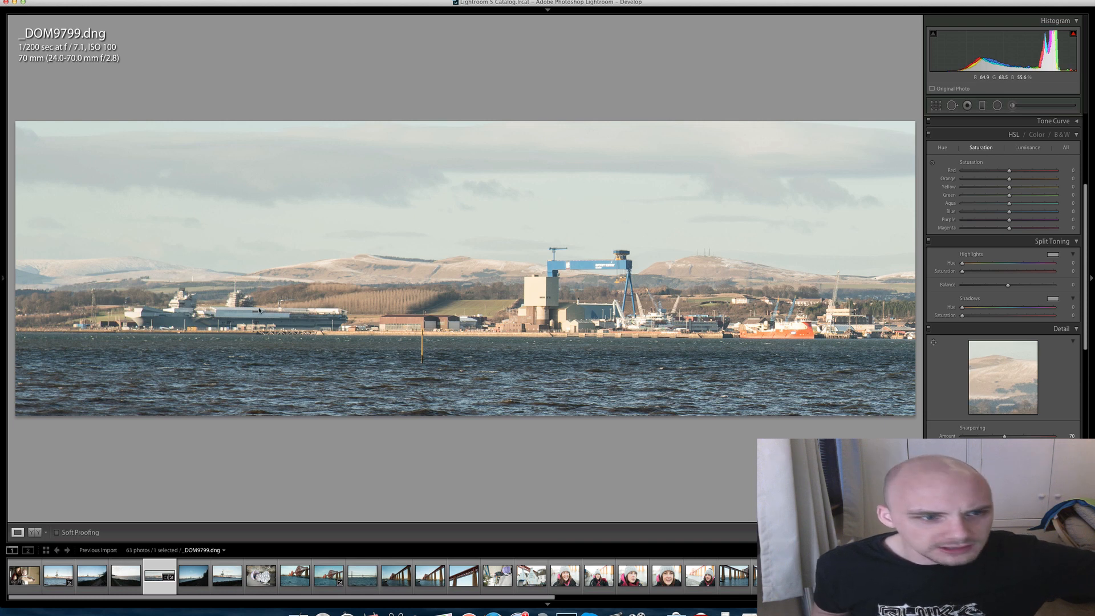
{"action": "left_click", "coordinate": [152, 312]}
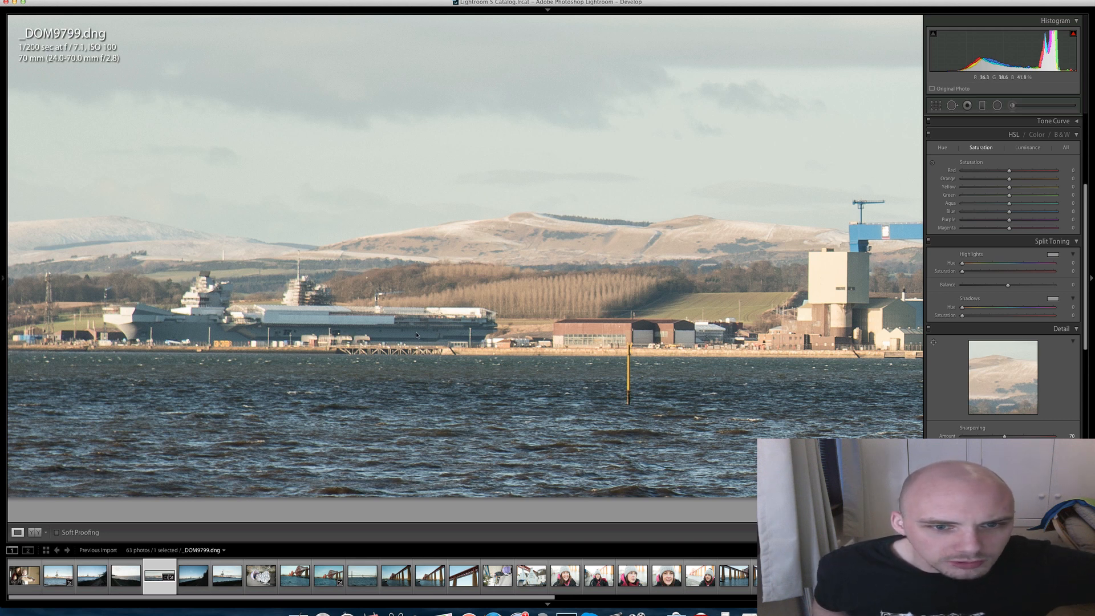
{"action": "left_click", "coordinate": [347, 329]}
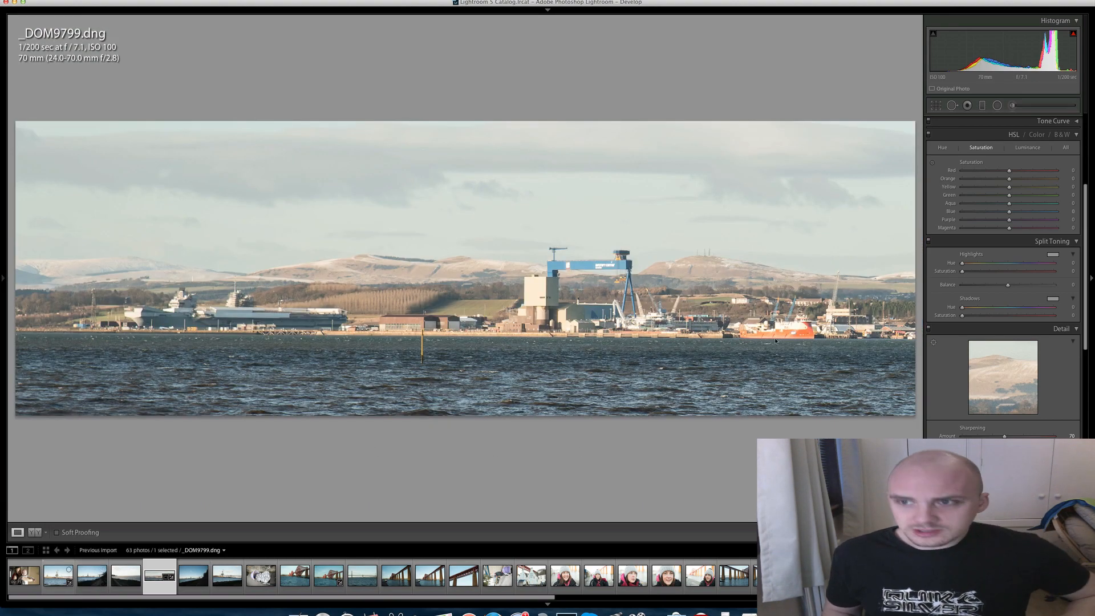
{"action": "left_click", "coordinate": [938, 106]}
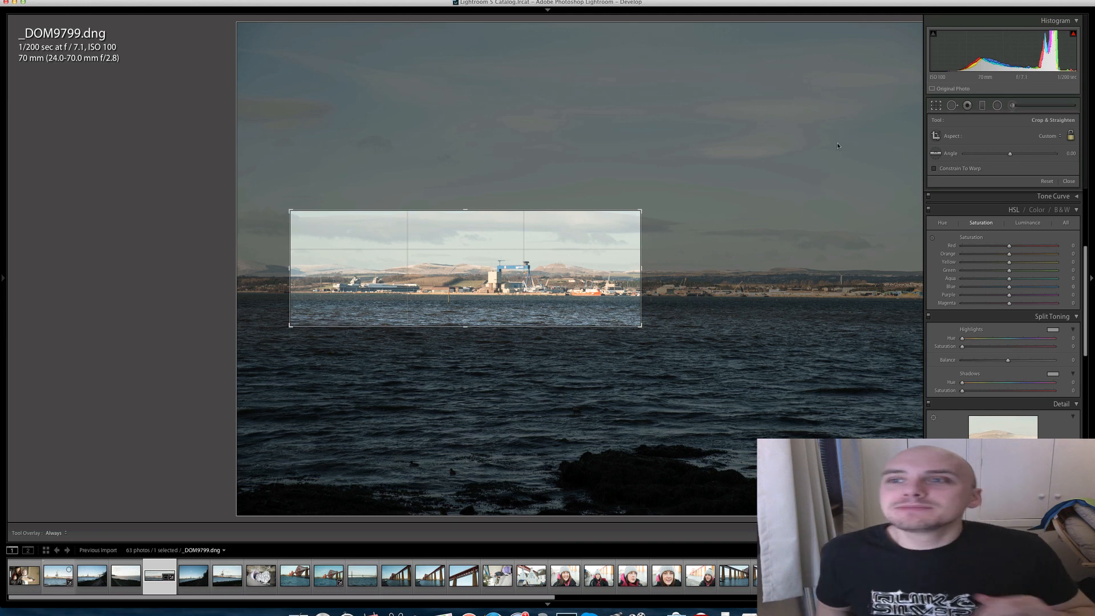
{"action": "key", "text": "Return"}
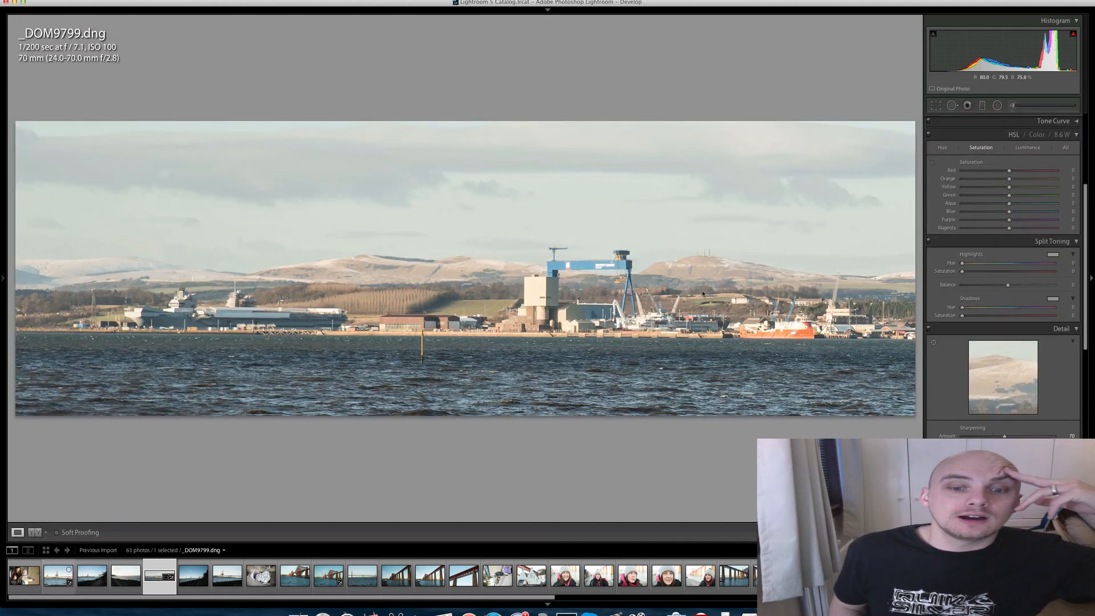
- Browse on to the pram photo _DOM9802.dng and examine the blanket and the blue hat up close
{"action": "key", "text": "Right"}
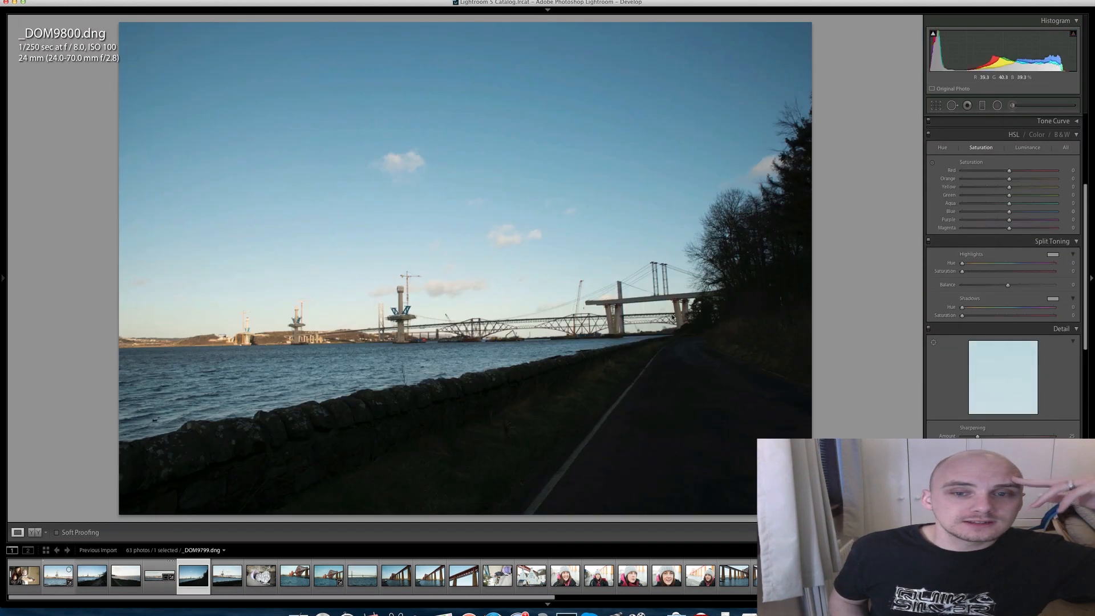
{"action": "key", "text": "Right"}
{"action": "key", "text": "Right"}
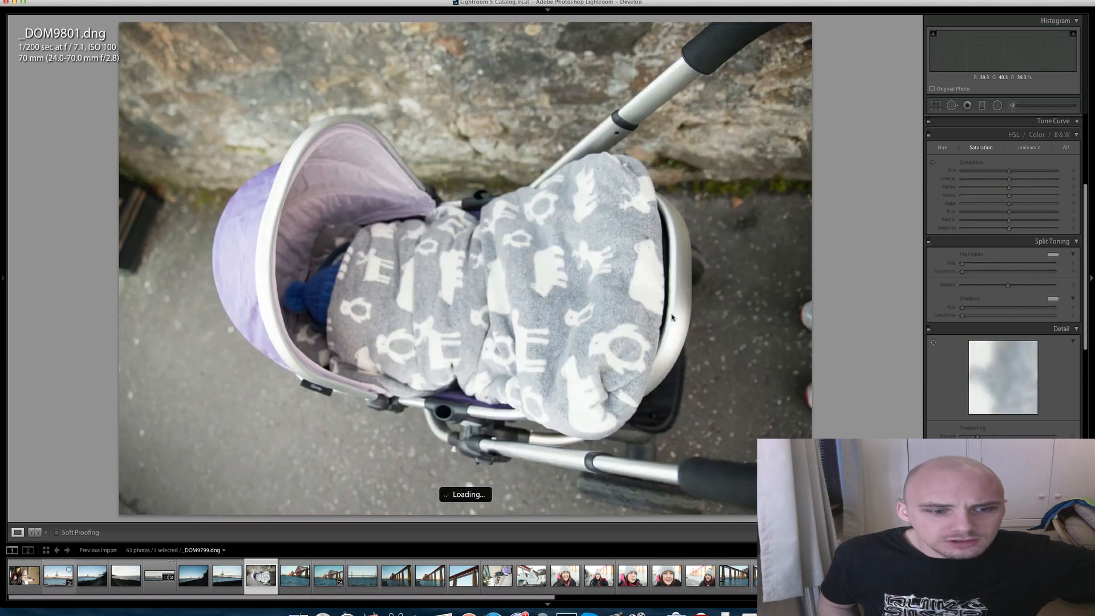
{"action": "key", "text": "Right"}
{"action": "key", "text": "Left"}
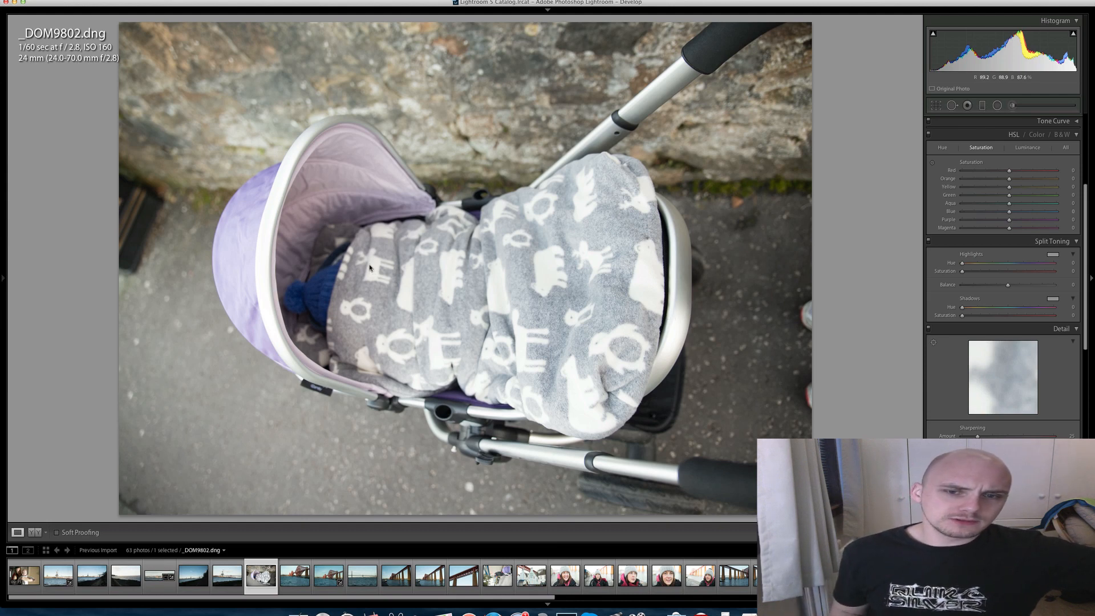
{"action": "left_click", "coordinate": [650, 275]}
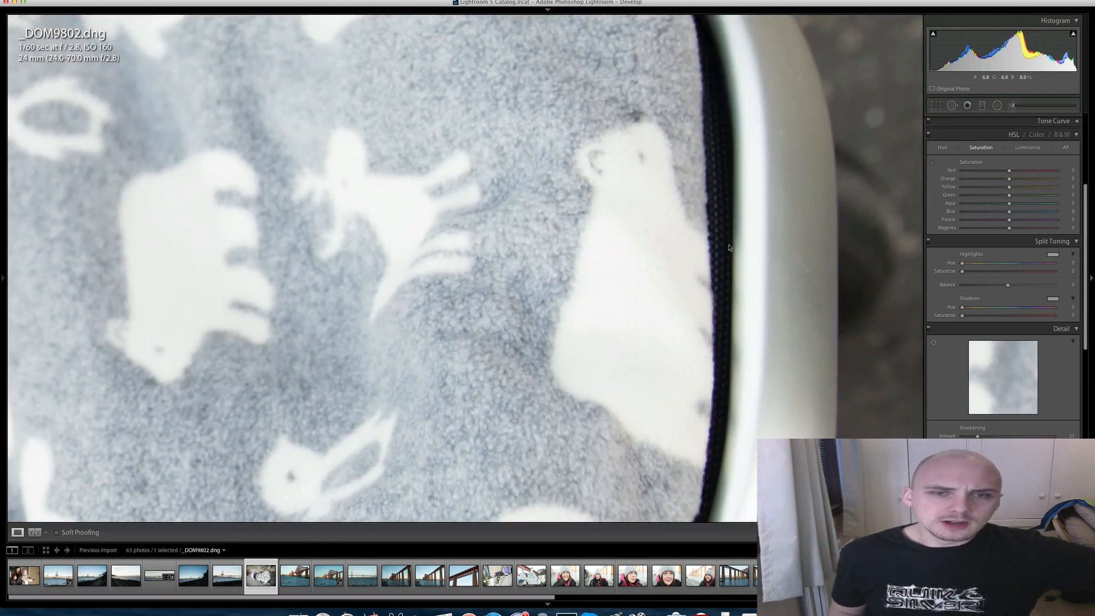
{"action": "left_click", "coordinate": [671, 342]}
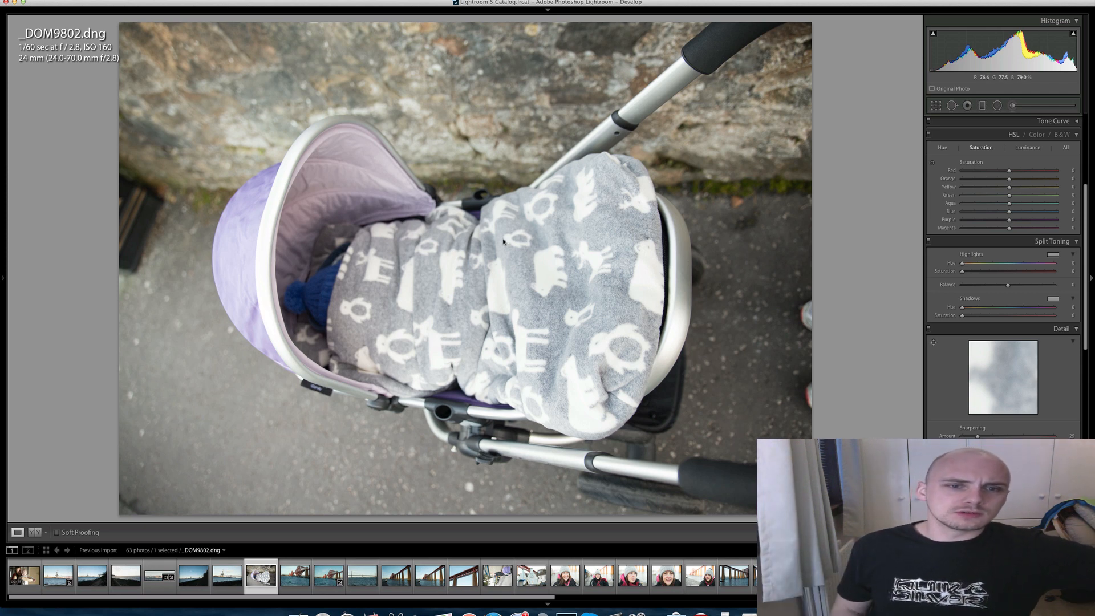
{"action": "left_click", "coordinate": [334, 288]}
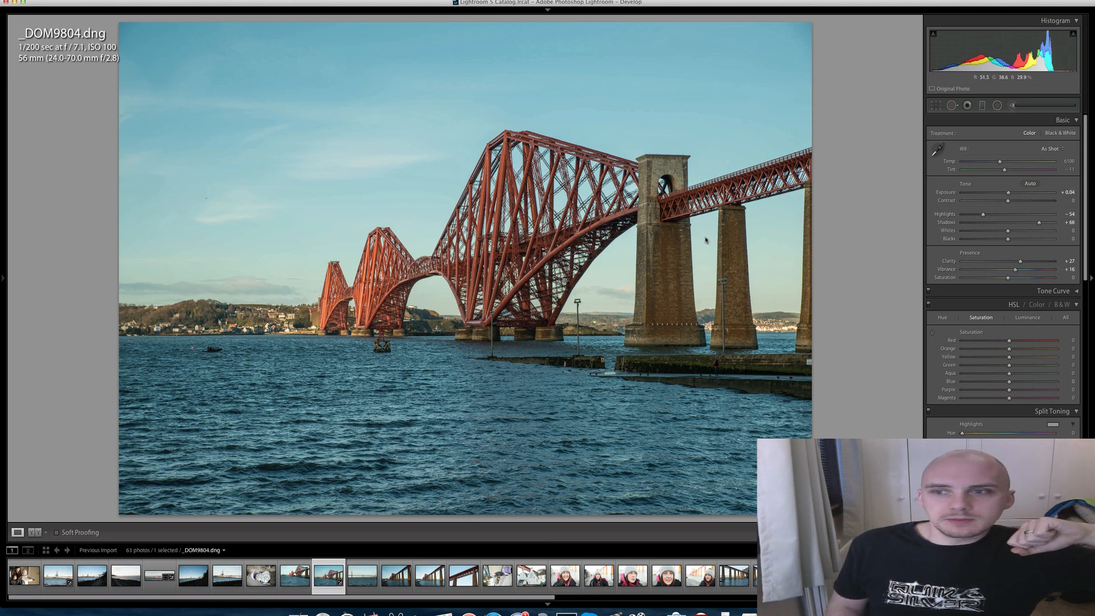
- Brush a local adjustment over the water in _DOM9804.dng with Saturation -10 and Temp 6
{"action": "key", "text": "k"}
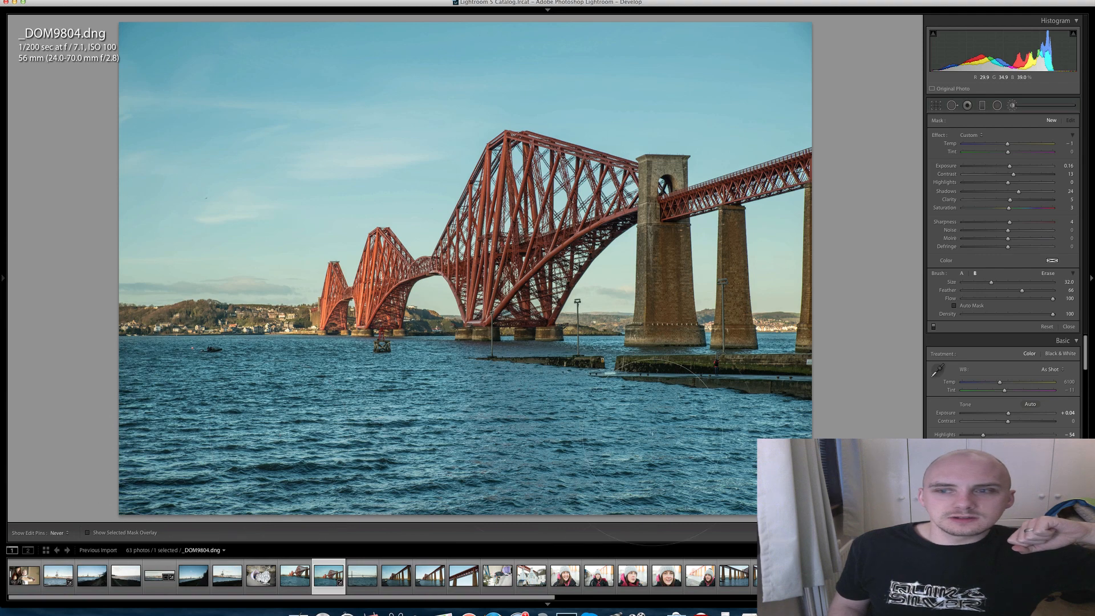
{"action": "left_click", "coordinate": [516, 424]}
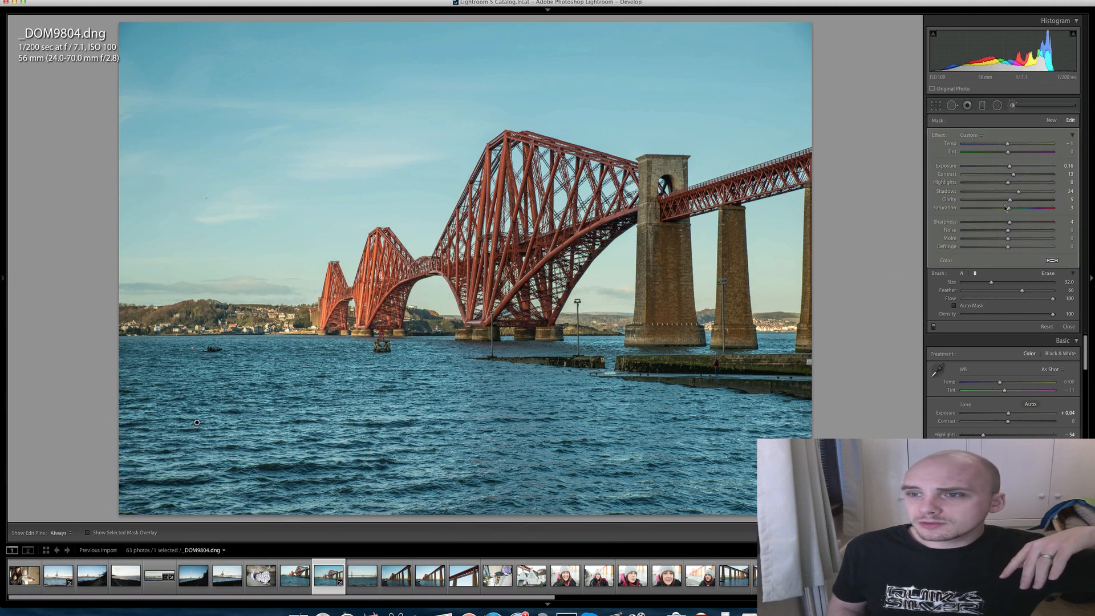
{"action": "left_click_drag", "start_coordinate": [1009, 208], "coordinate": [1004, 210]}
{"action": "left_click_drag", "start_coordinate": [1008, 144], "coordinate": [1015, 146]}
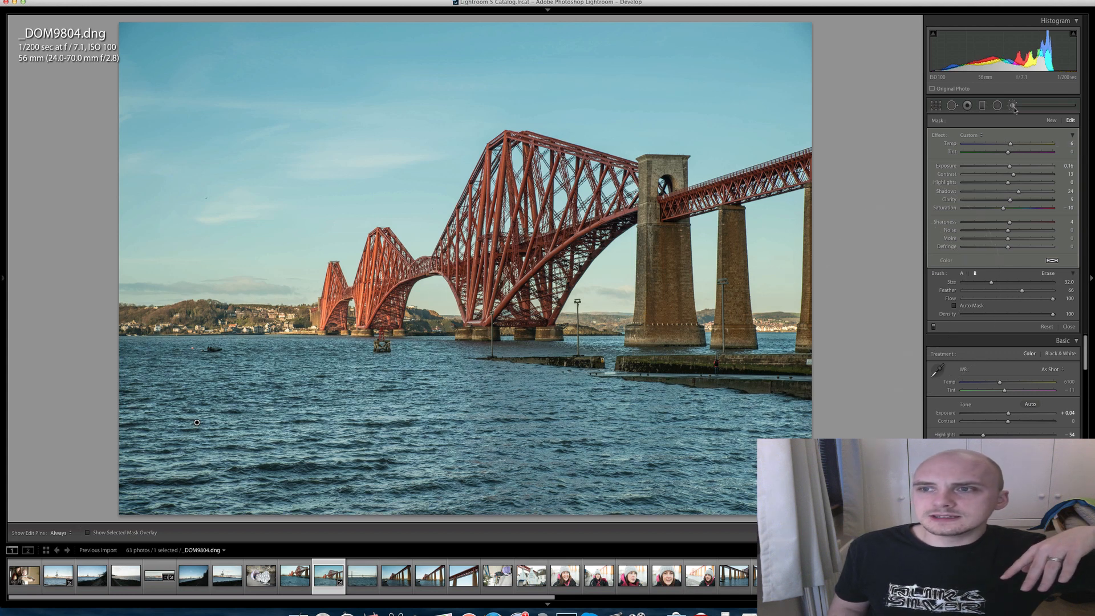
{"action": "key", "text": "k"}
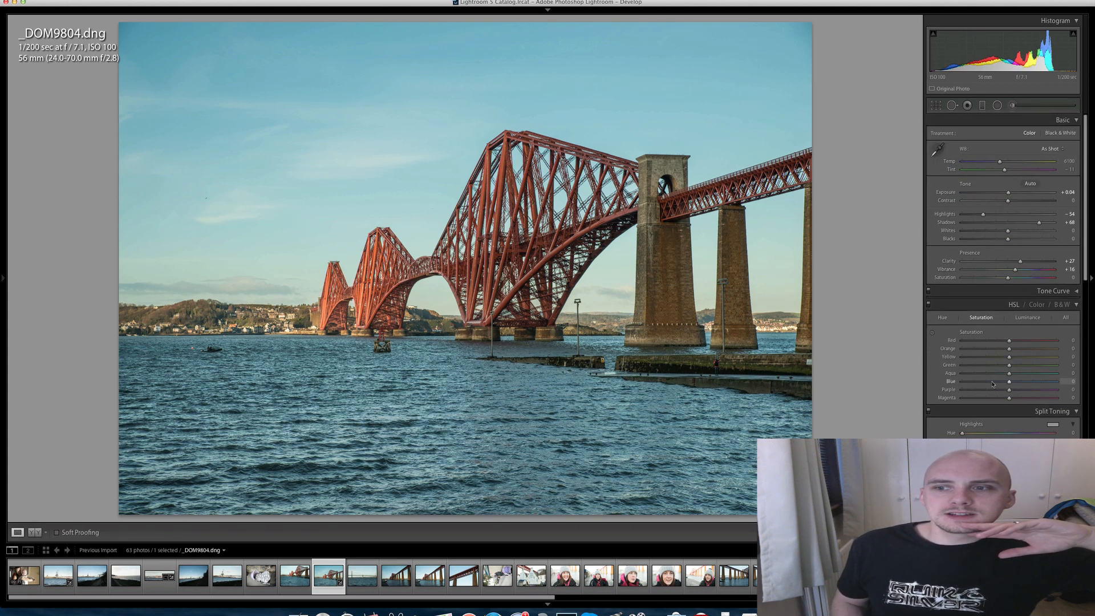
- Set the Blue Saturation of the bridge photo to -100 in the HSL adjustments
{"action": "left_click", "coordinate": [993, 381]}
{"action": "left_click_drag", "start_coordinate": [1000, 384], "coordinate": [1002, 383]}
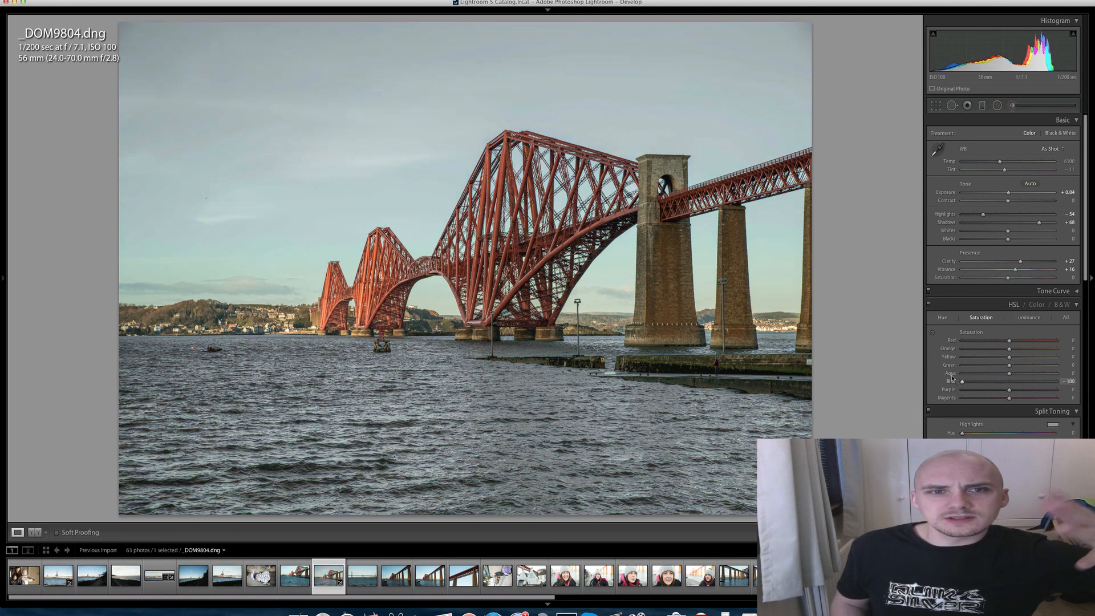
- Set the Blue Saturation of _DOM9804.dng to +5 in the HSL adjustments and check the red ironwork up close
{"action": "left_click", "coordinate": [998, 382]}
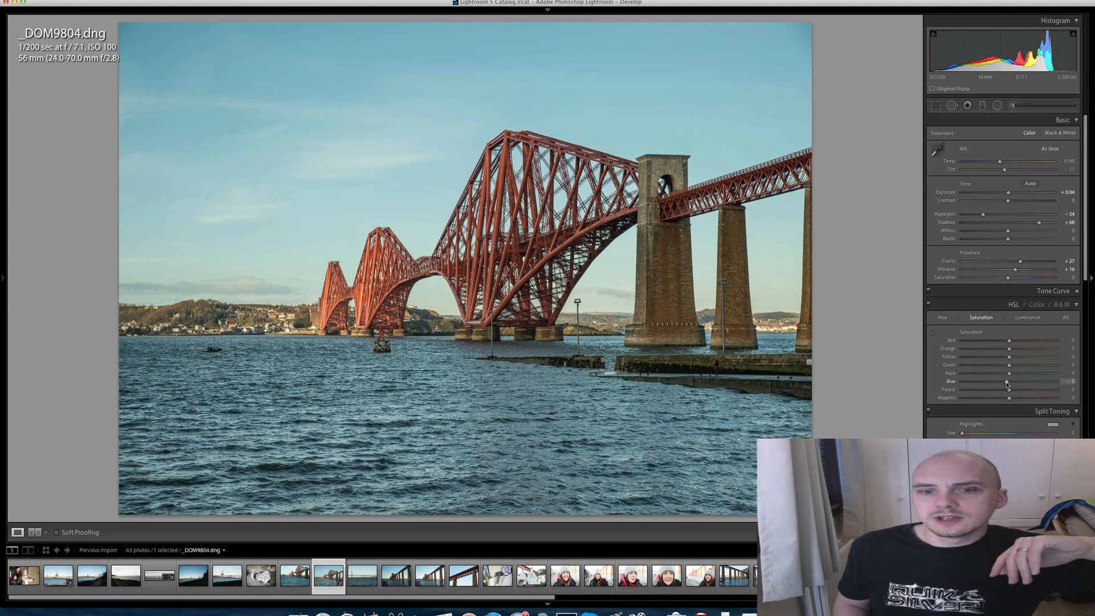
{"action": "left_click_drag", "start_coordinate": [1010, 385], "coordinate": [1014, 384]}
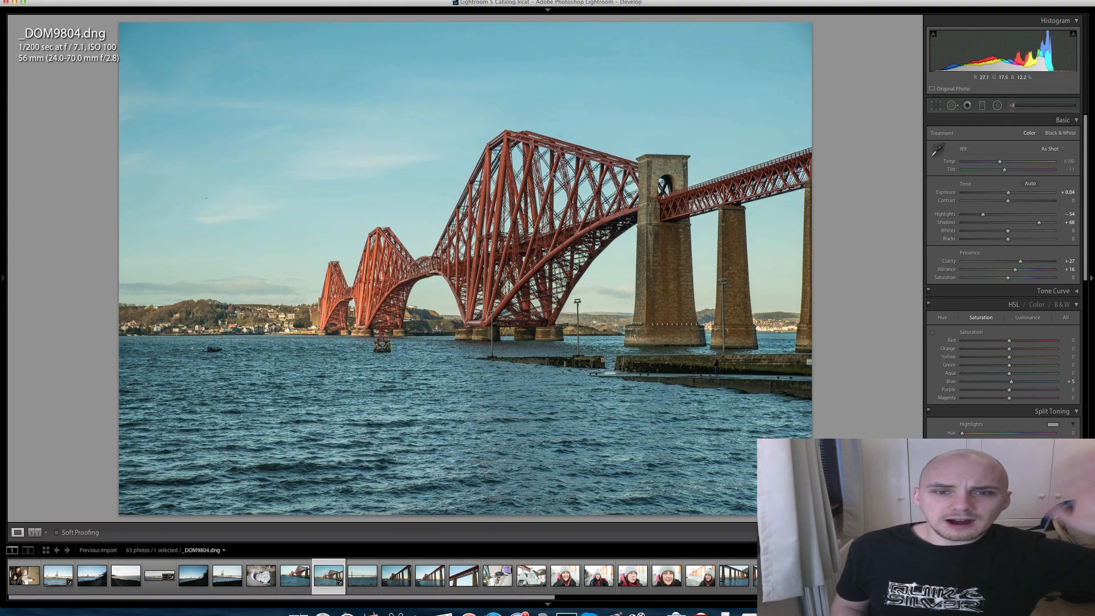
{"action": "left_click", "coordinate": [537, 220]}
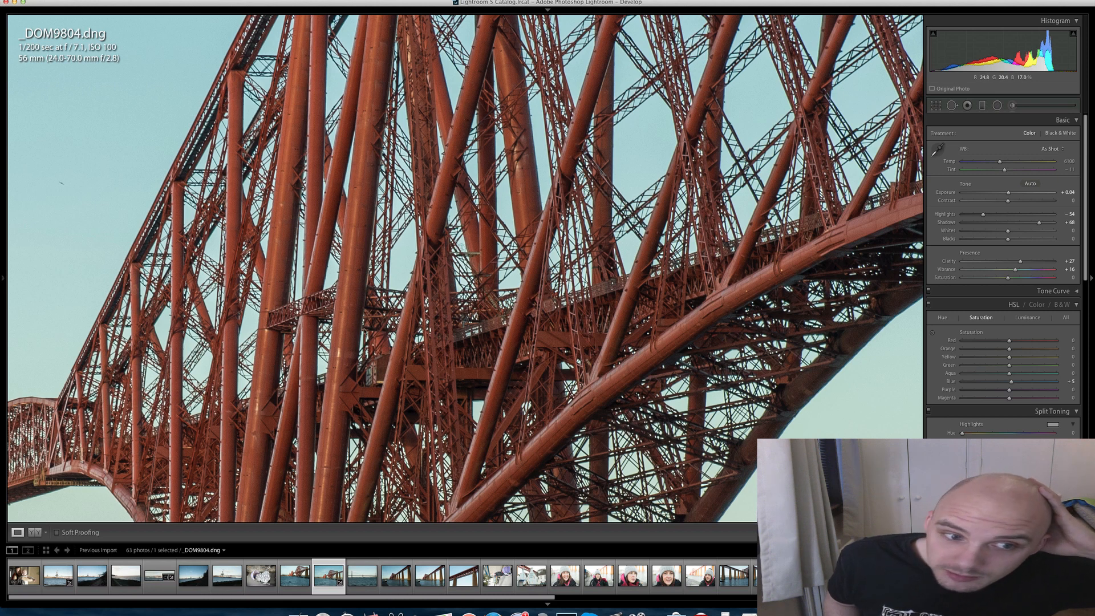
{"action": "scroll", "coordinate": [468, 200], "scroll_direction": "down", "scroll_amount": 5}
{"action": "scroll", "coordinate": [468, 200], "scroll_direction": "left", "scroll_amount": 4}
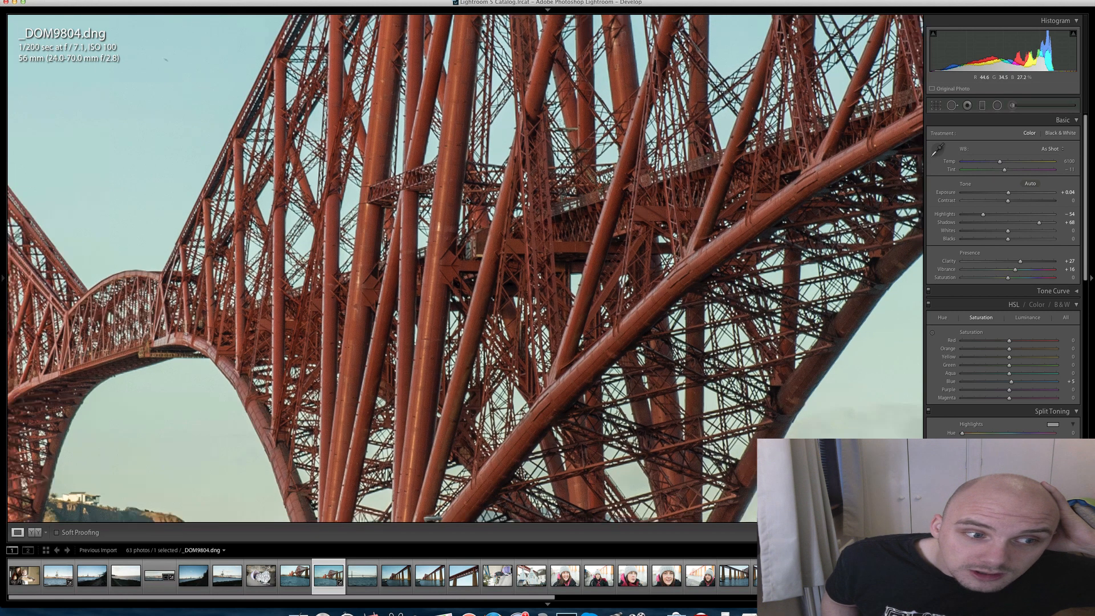
{"action": "left_click", "coordinate": [468, 200]}
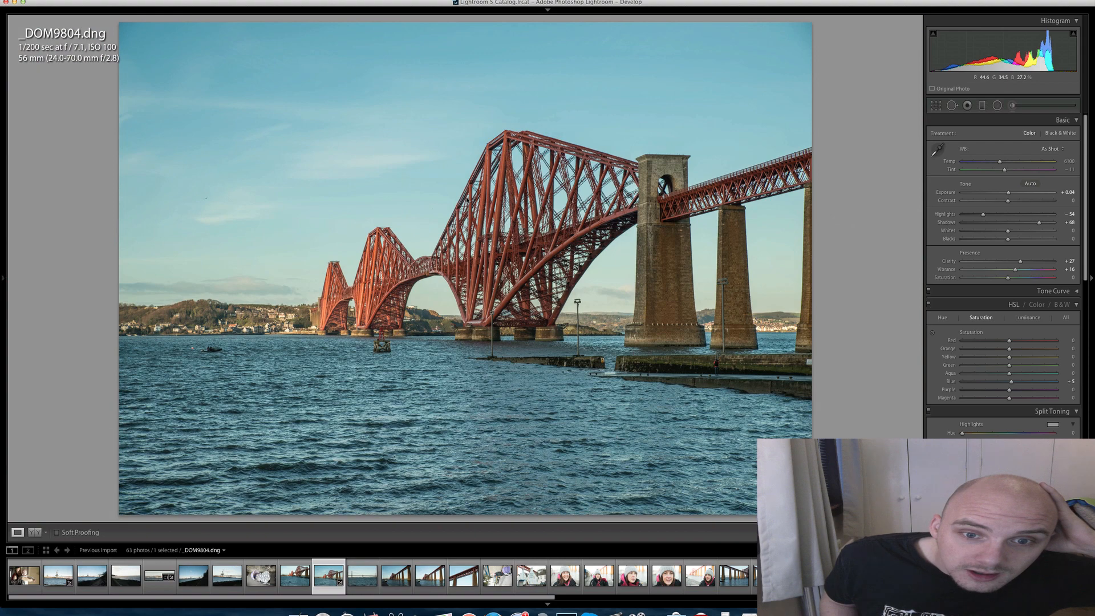
- Brighten the bridge photo with Exposure +1.20 and Shadows +43, checking the boat and shoreline up close
{"action": "left_click", "coordinate": [214, 363]}
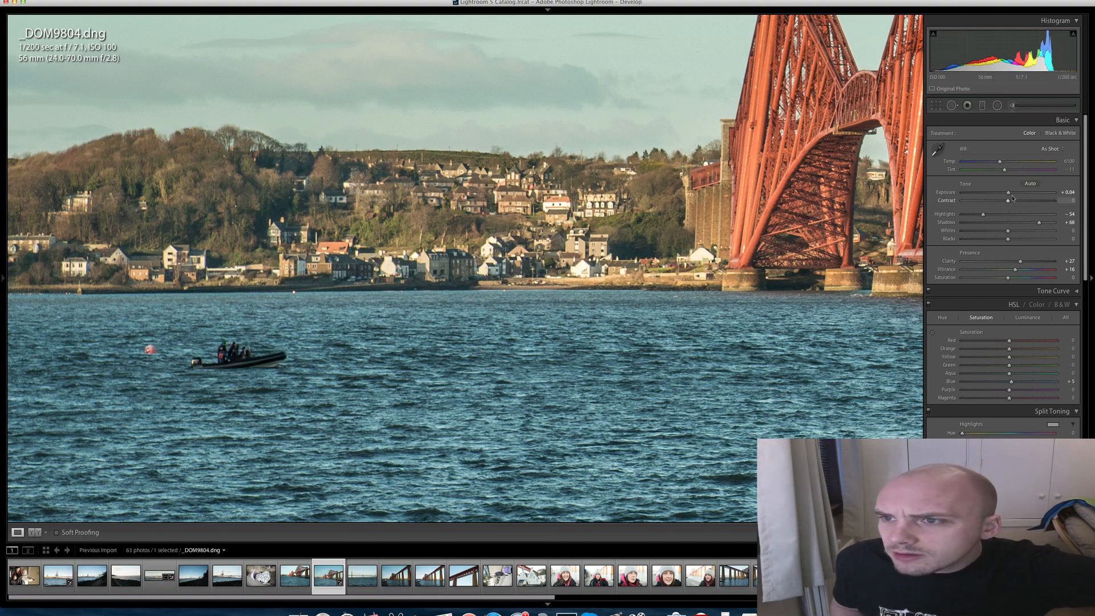
{"action": "left_click_drag", "start_coordinate": [1016, 194], "coordinate": [1019, 193]}
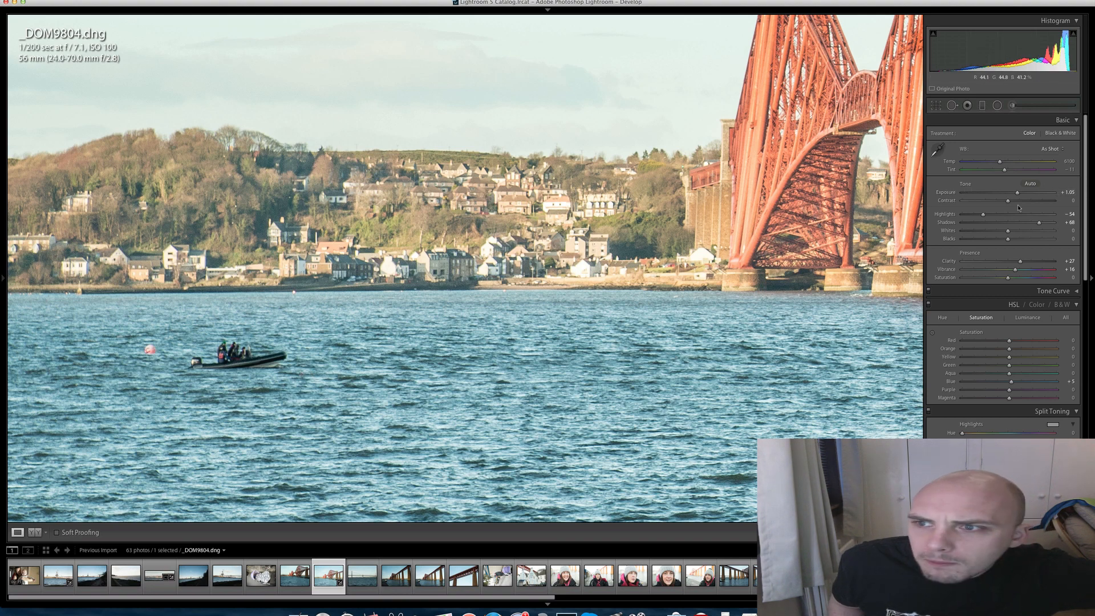
{"action": "key", "text": "z"}
{"action": "left_click", "coordinate": [1028, 223]}
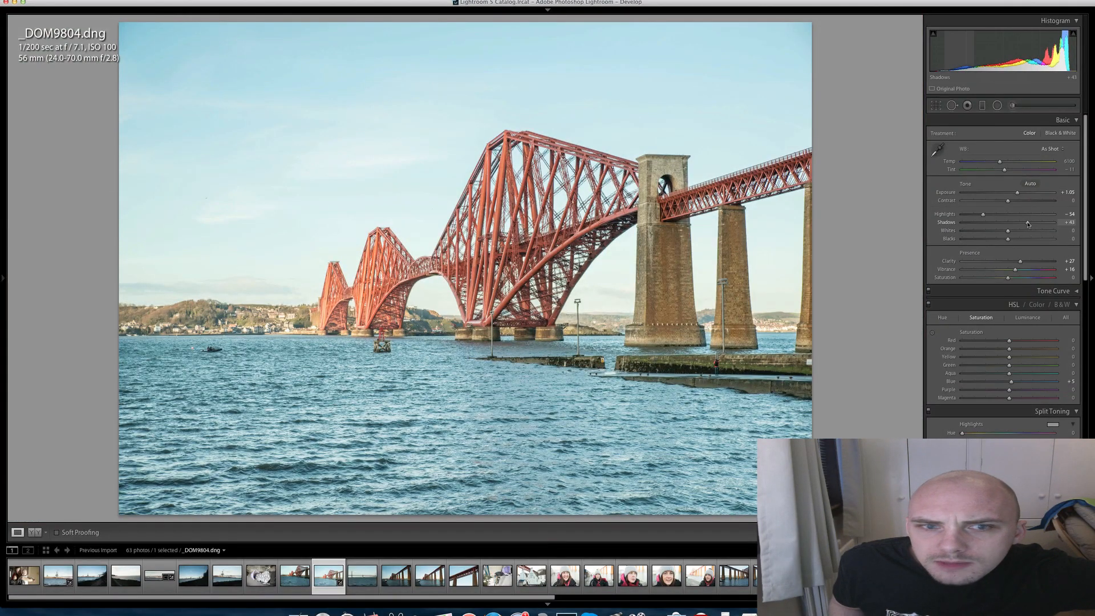
{"action": "left_click_drag", "start_coordinate": [1018, 193], "coordinate": [1022, 193]}
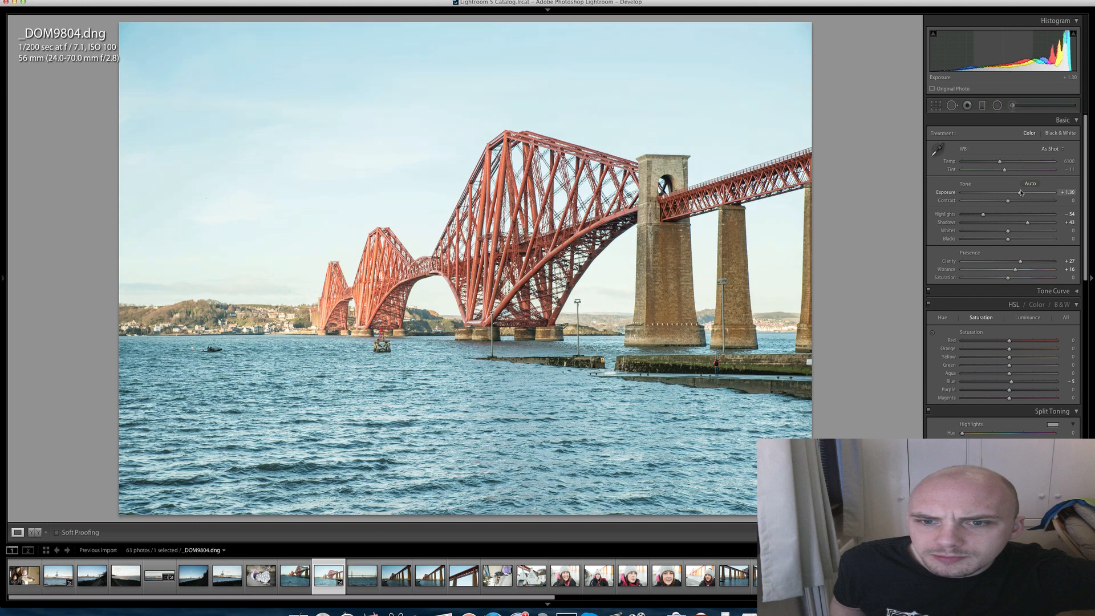
{"action": "scroll", "coordinate": [1021, 193], "scroll_direction": "down", "scroll_amount": 1}
{"action": "left_click_drag", "start_coordinate": [1020, 191], "coordinate": [1019, 191]}
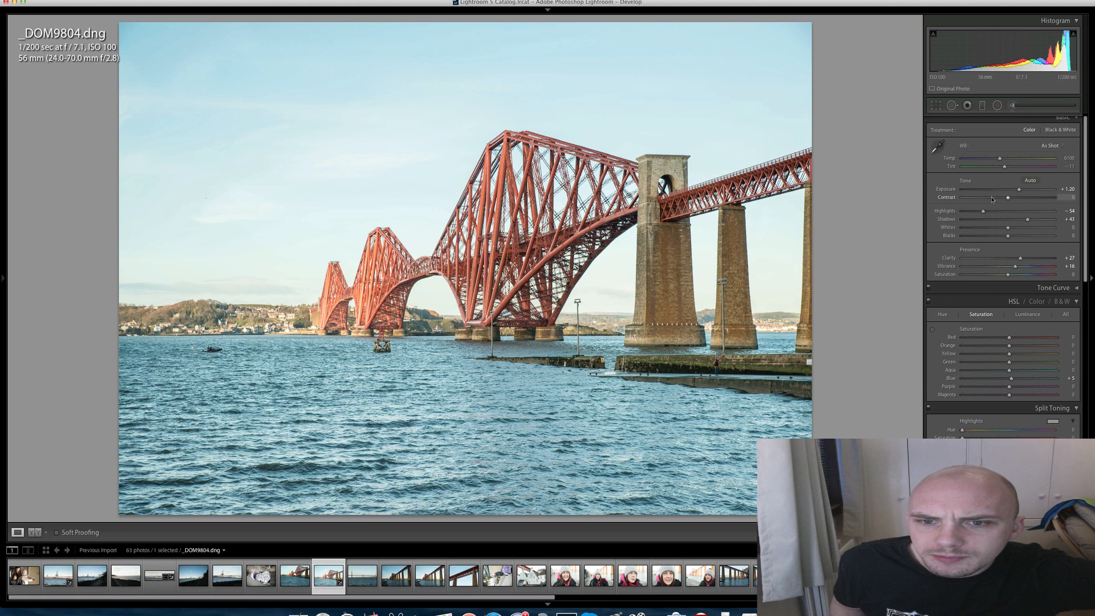
- Browse on to _DOM9807.dng and examine the boat, the train and the bridge's stone piers up close
{"action": "key", "text": "Right"}
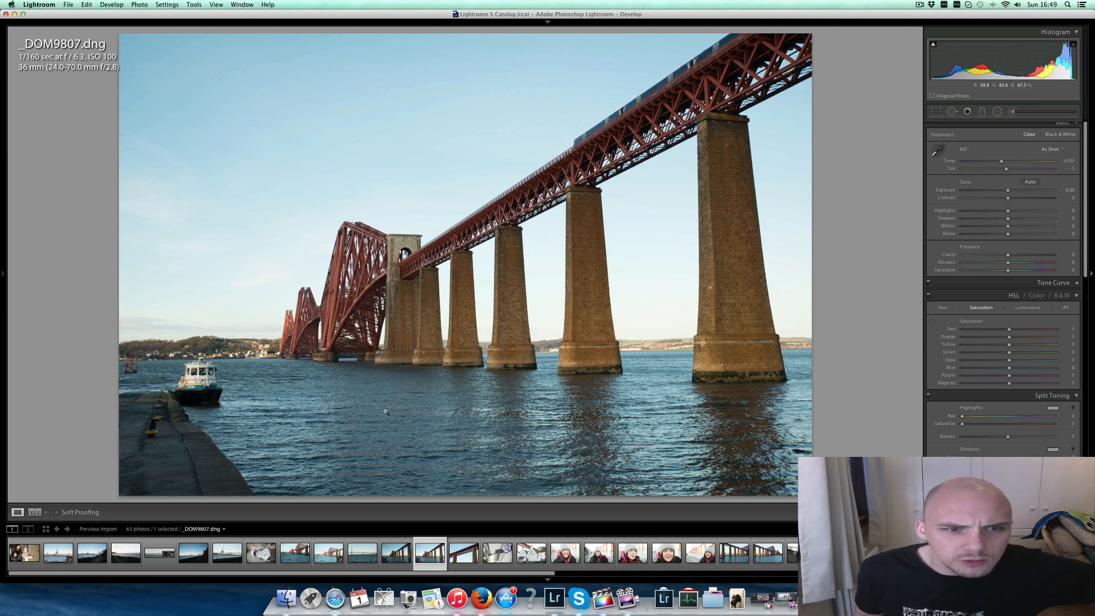
{"action": "key", "text": "F2"}
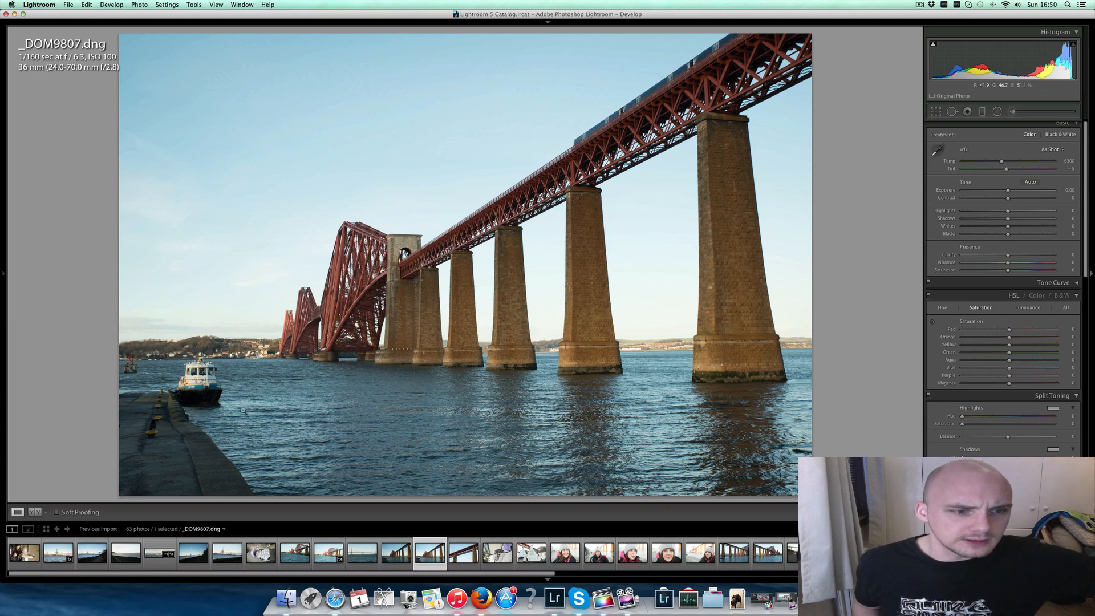
{"action": "left_click", "coordinate": [204, 384]}
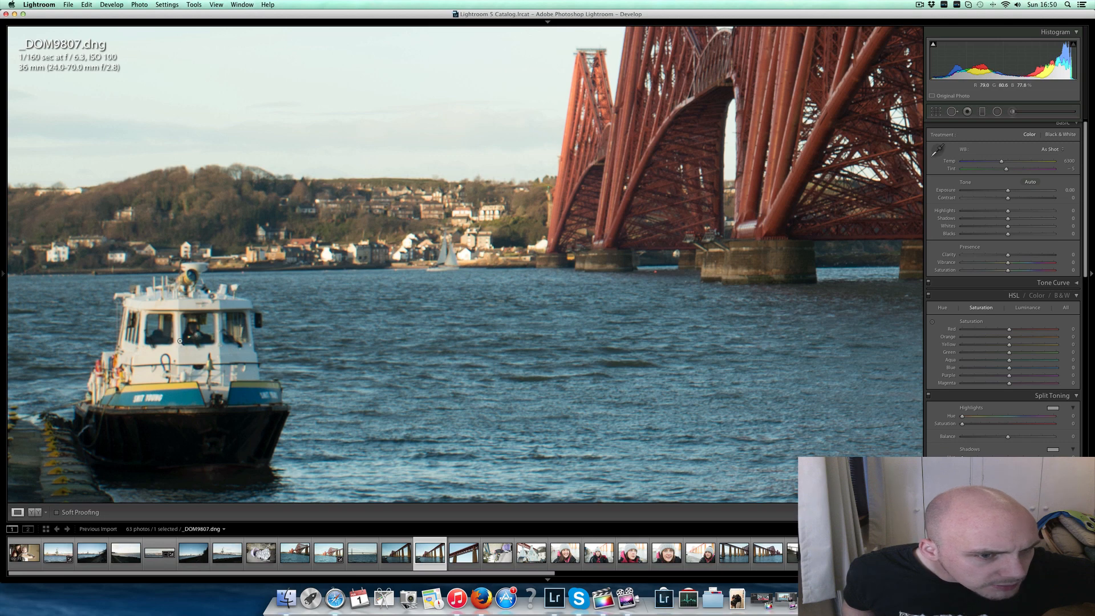
{"action": "left_click", "coordinate": [255, 326]}
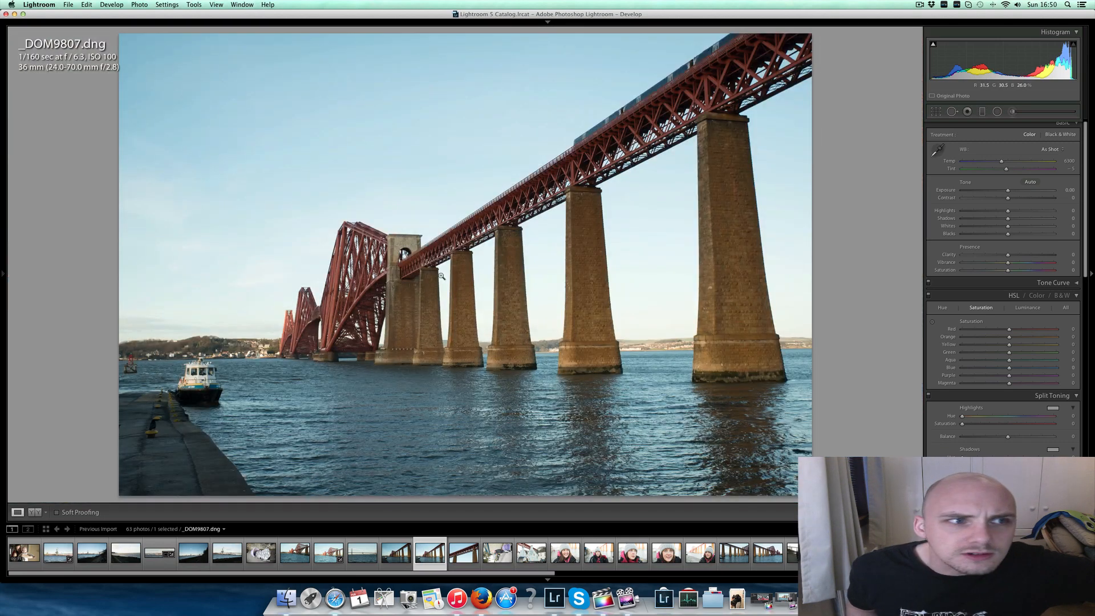
{"action": "left_click", "coordinate": [612, 128]}
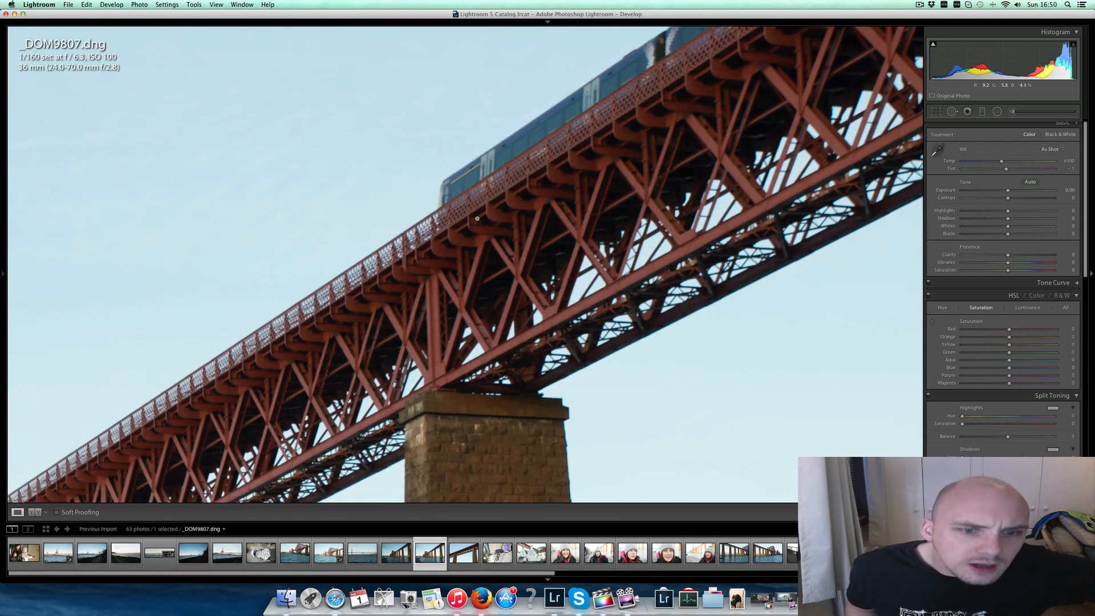
{"action": "left_click", "coordinate": [477, 219]}
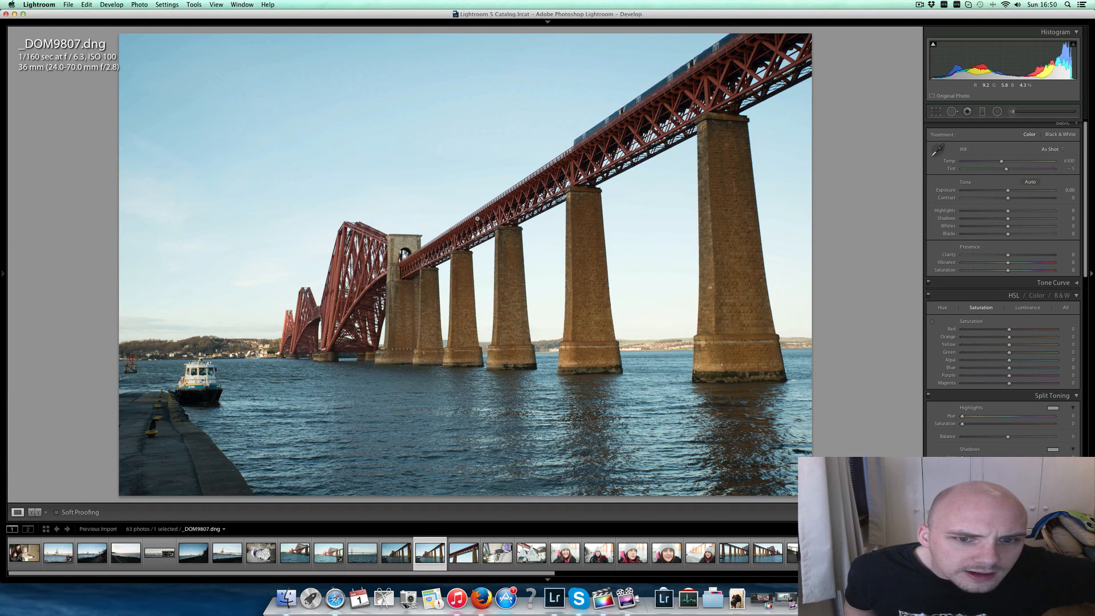
{"action": "left_click", "coordinate": [422, 283]}
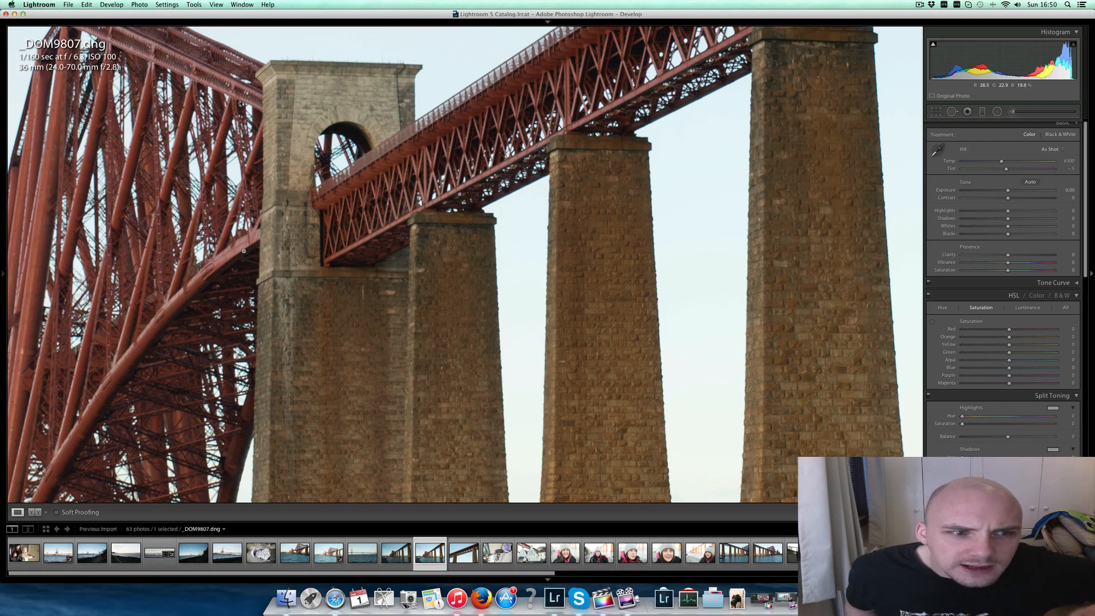
{"action": "left_click_drag", "start_coordinate": [205, 243], "coordinate": [330, 231]}
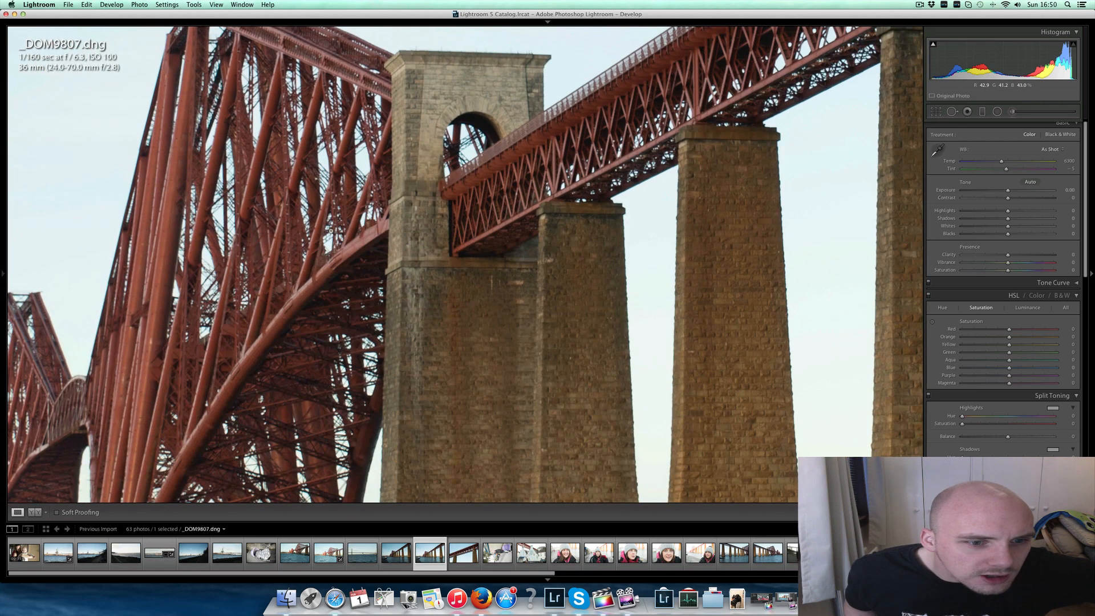
{"action": "left_click", "coordinate": [331, 231]}
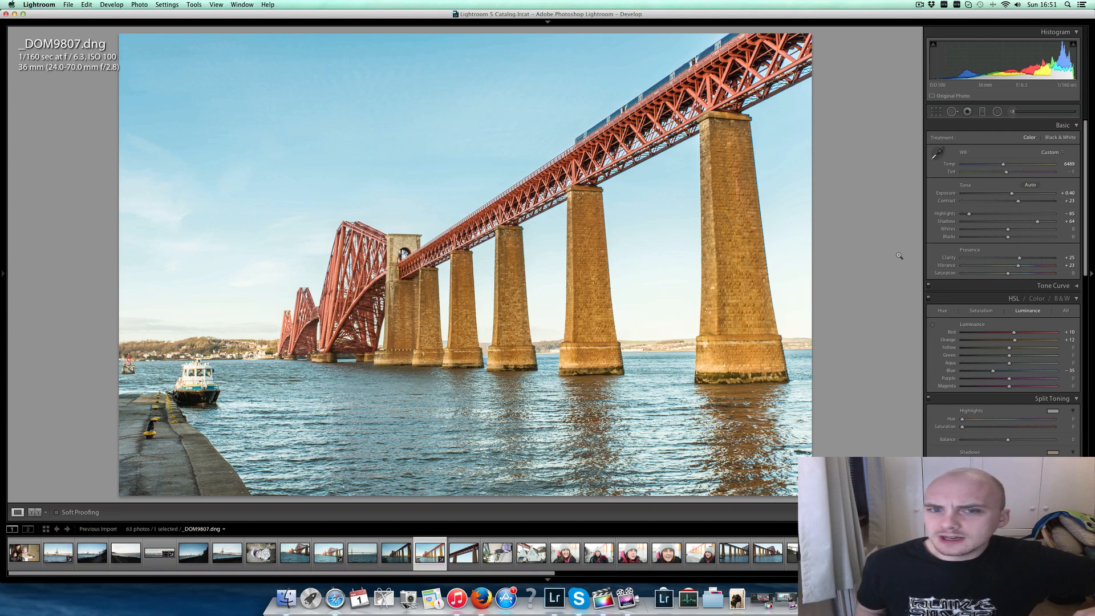
- Inspect the stone piers in _DOM9807.dng up close and set the manual Lens Vignetting Amount to -3
{"action": "left_click", "coordinate": [586, 234]}
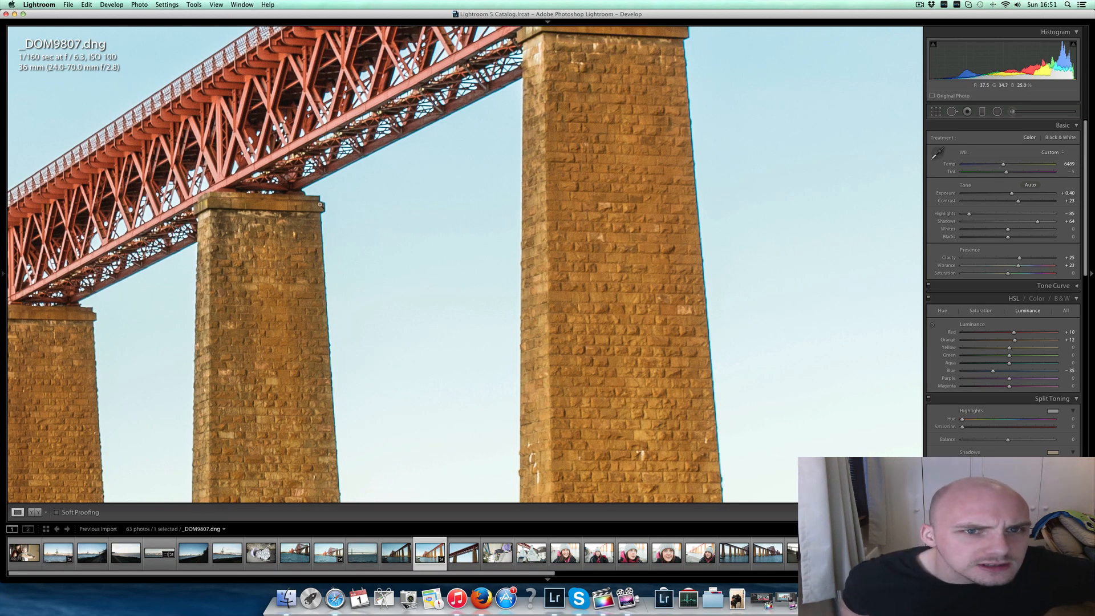
{"action": "left_click", "coordinate": [318, 325]}
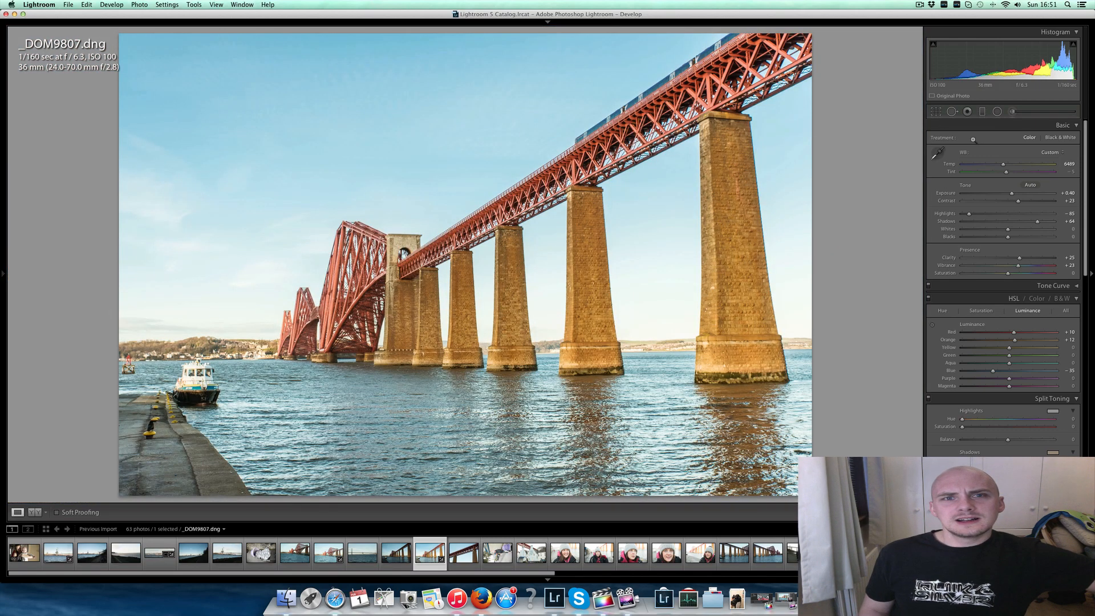
{"action": "scroll", "coordinate": [973, 139], "scroll_direction": "down", "scroll_amount": 10}
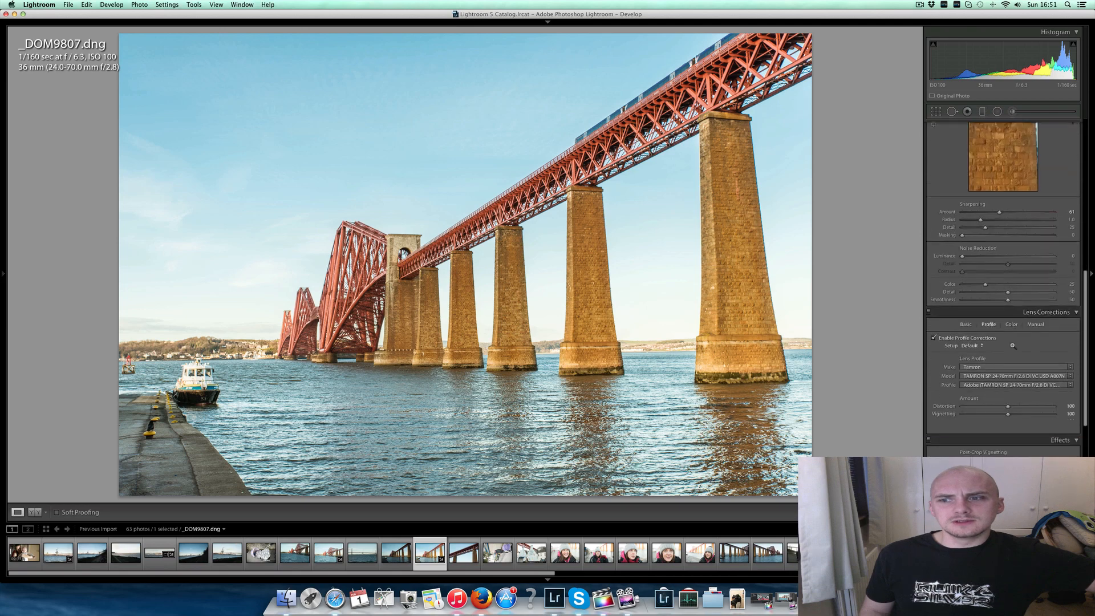
{"action": "scroll", "coordinate": [1041, 189], "scroll_direction": "down", "scroll_amount": 5}
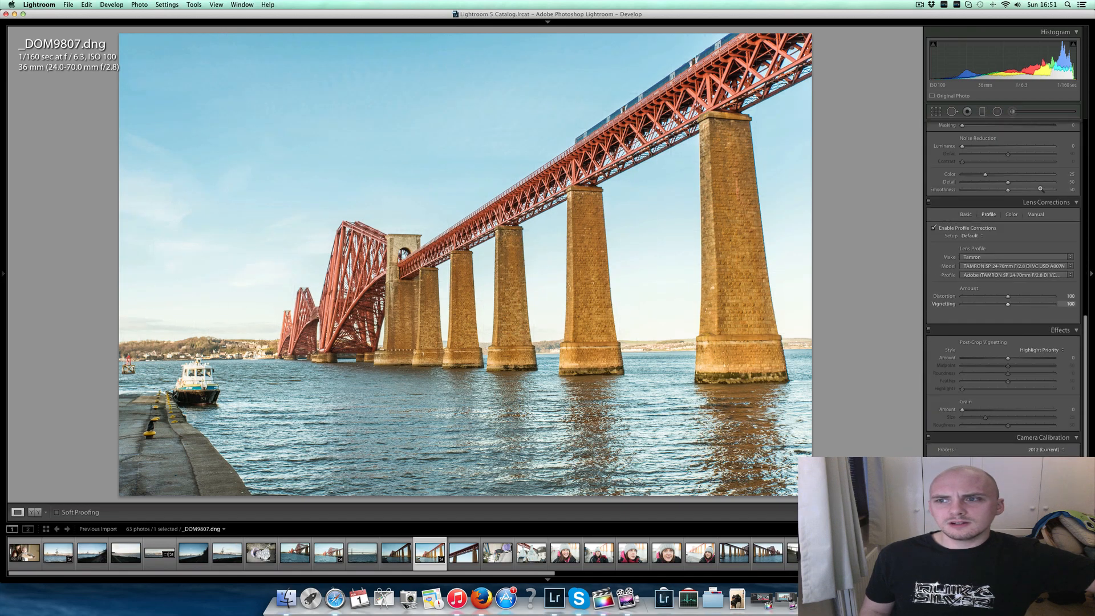
{"action": "left_click", "coordinate": [1036, 214]}
{"action": "left_click_drag", "start_coordinate": [1008, 306], "coordinate": [959, 307]}
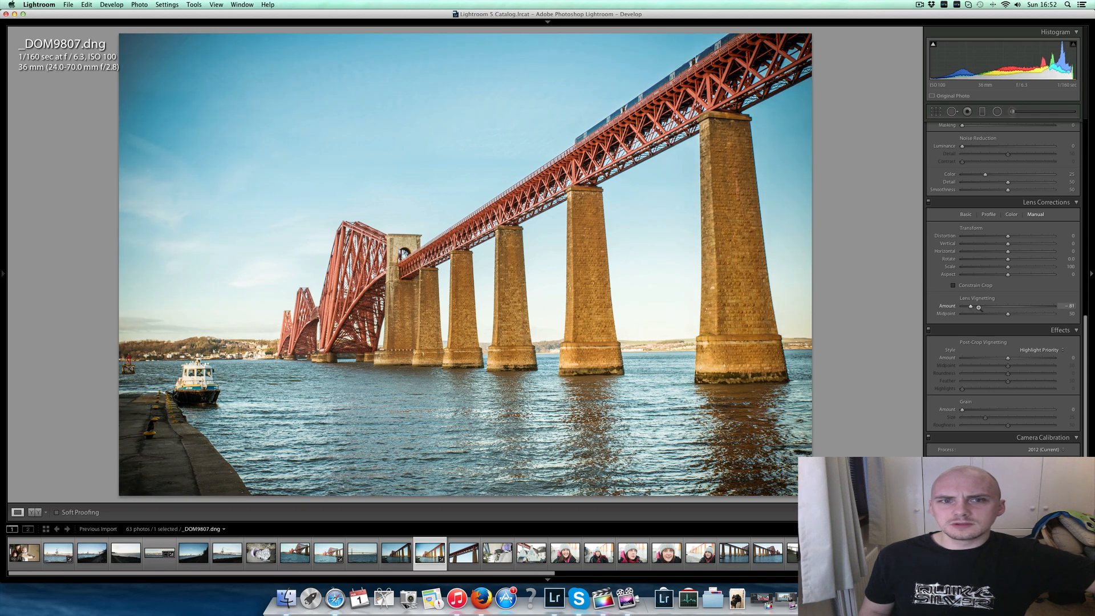
{"action": "left_click_drag", "start_coordinate": [980, 308], "coordinate": [1006, 307]}
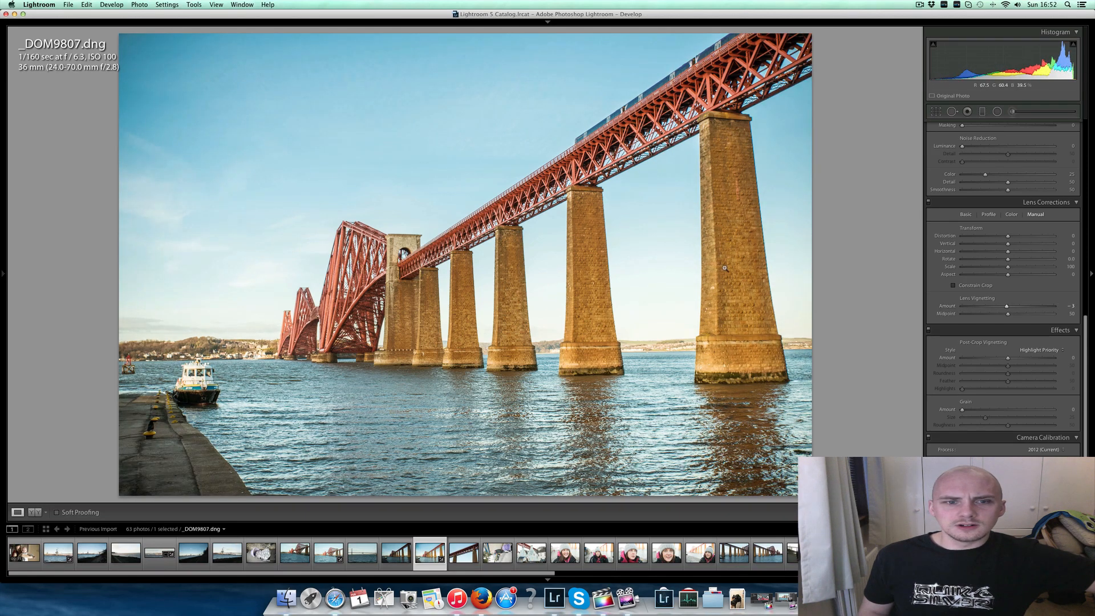
{"action": "left_click", "coordinate": [725, 268]}
{"action": "left_click", "coordinate": [725, 268]}
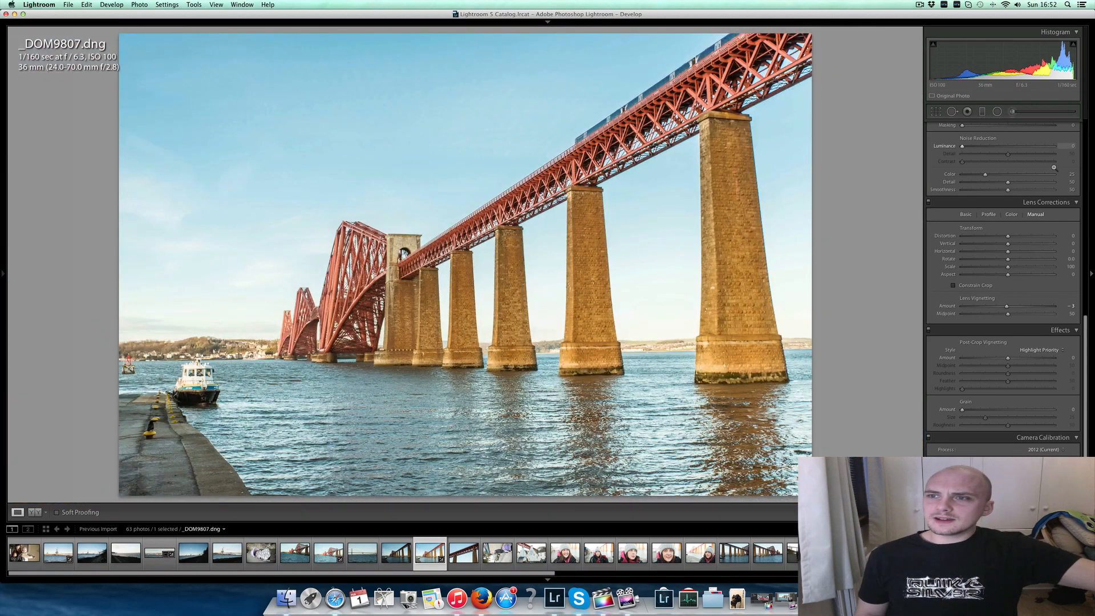
- Convert _DOM9807.dng to Black & White with Blue -56 in the mix, Temp 5454 and Exposure +0.10
{"action": "scroll", "coordinate": [1054, 167], "scroll_direction": "up", "scroll_amount": 20}
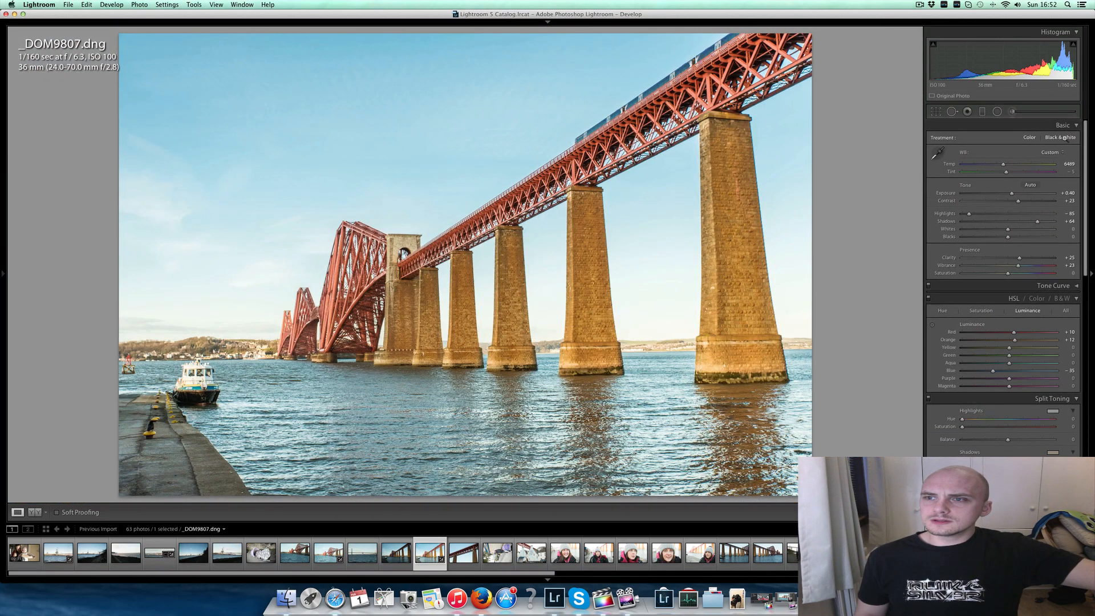
{"action": "left_click", "coordinate": [1064, 137]}
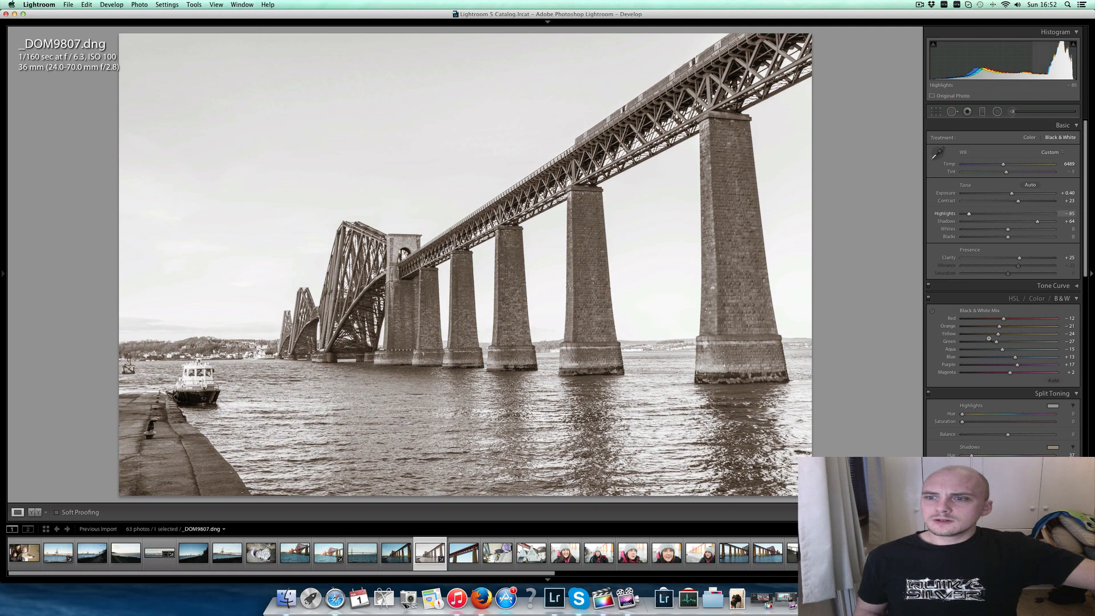
{"action": "left_click_drag", "start_coordinate": [987, 357], "coordinate": [953, 356]}
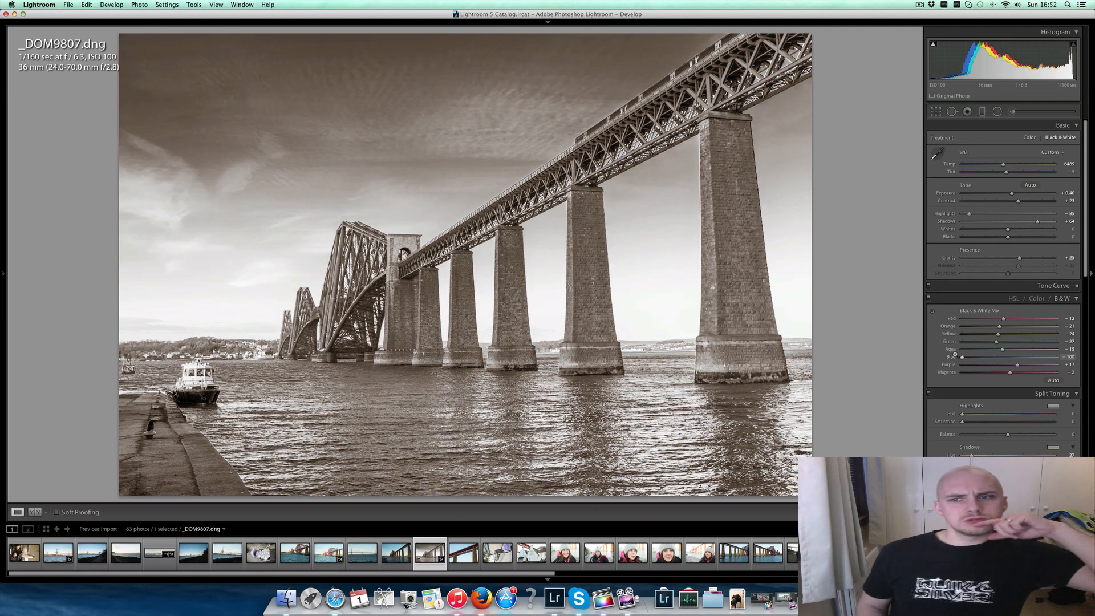
{"action": "left_click_drag", "start_coordinate": [953, 357], "coordinate": [965, 356]}
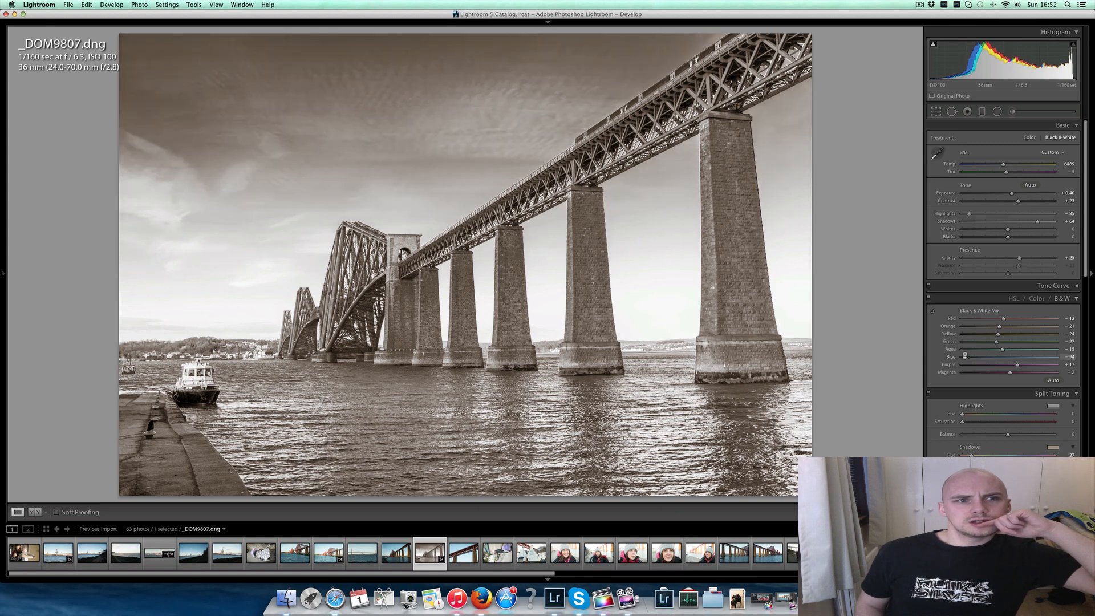
{"action": "scroll", "coordinate": [993, 228], "scroll_direction": "down", "scroll_amount": 1}
{"action": "left_click_drag", "start_coordinate": [1003, 163], "coordinate": [1001, 164]}
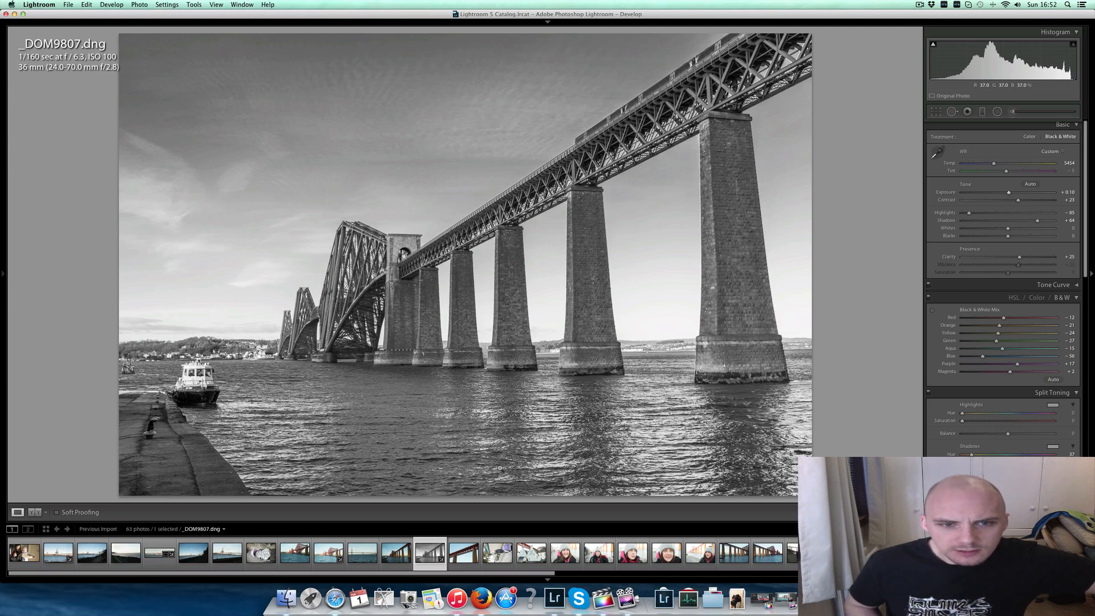
- Browse on to the close-up portrait _DOM9814.dng and examine the eye and lashes at full magnification
{"action": "key", "text": "Right"}
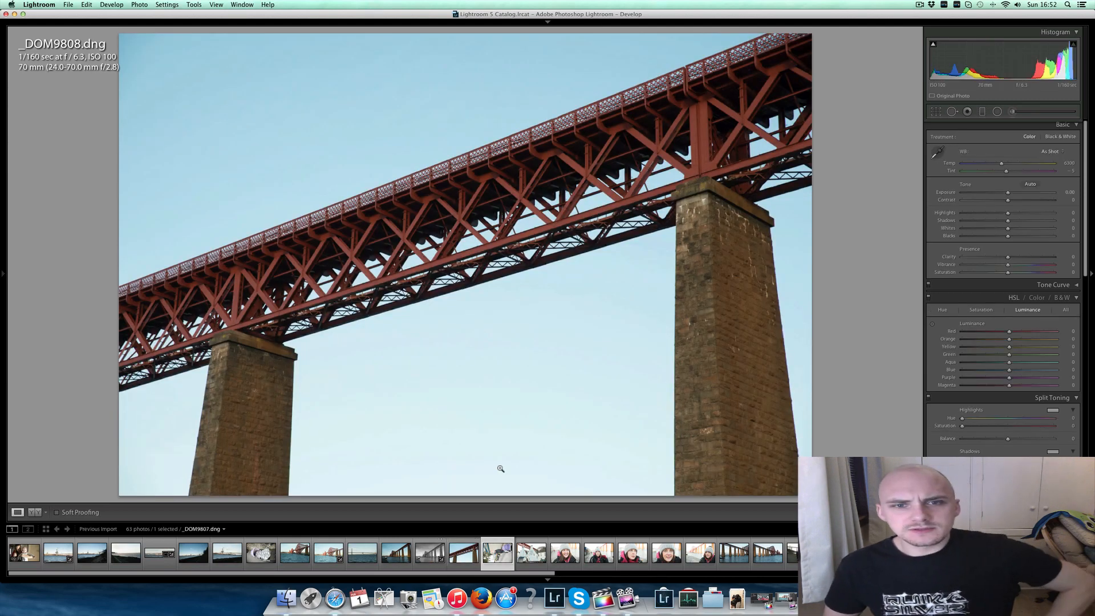
{"action": "key", "text": "Right"}
{"action": "key", "text": "Right"}
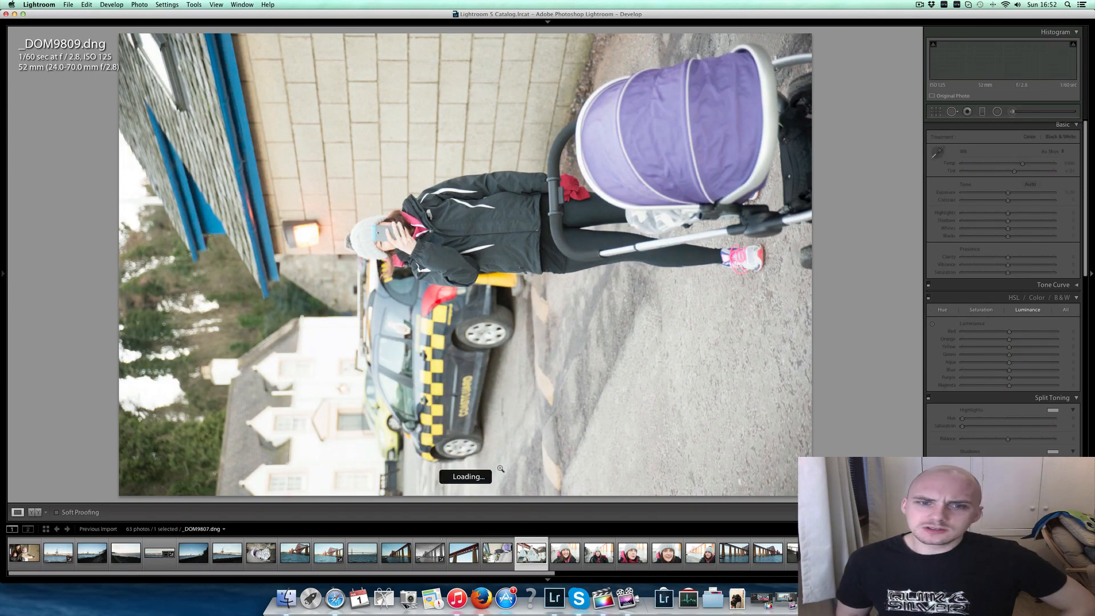
{"action": "key", "text": "Right"}
{"action": "key", "text": "Right"}
{"action": "key", "text": "Right"}
{"action": "key", "text": "Right"}
{"action": "key", "text": "Right"}
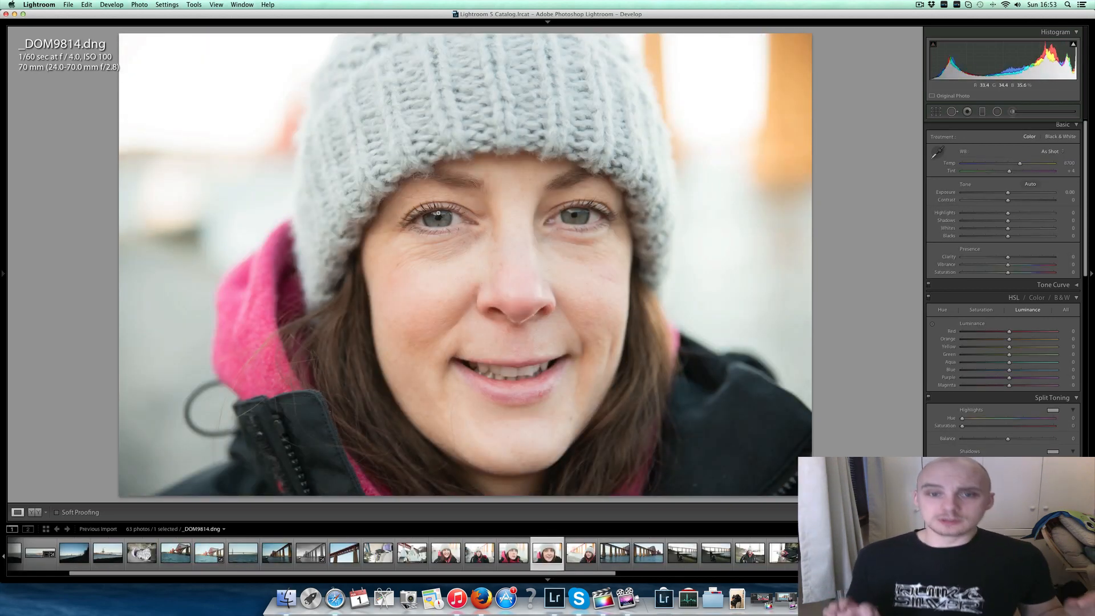
{"action": "left_click", "coordinate": [448, 219]}
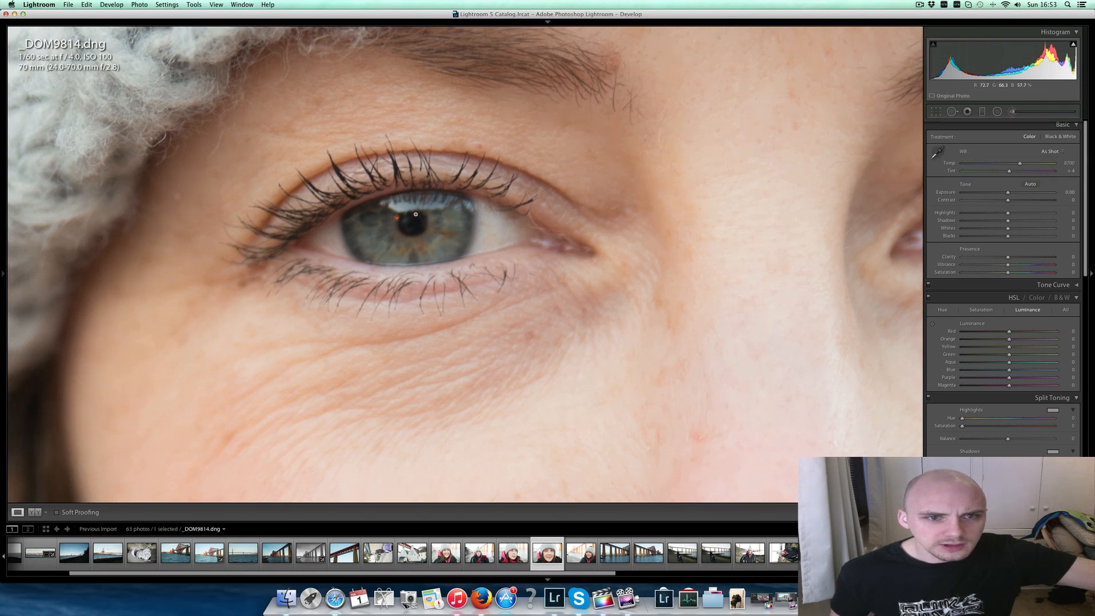
- Develop the portrait _DOM9814.dng with Highlights -45, Temp 7381, Contrast +15, Blacks -10, and Luminance Orange +17 and Blue +22
{"action": "left_click_drag", "start_coordinate": [363, 125], "coordinate": [416, 215]}
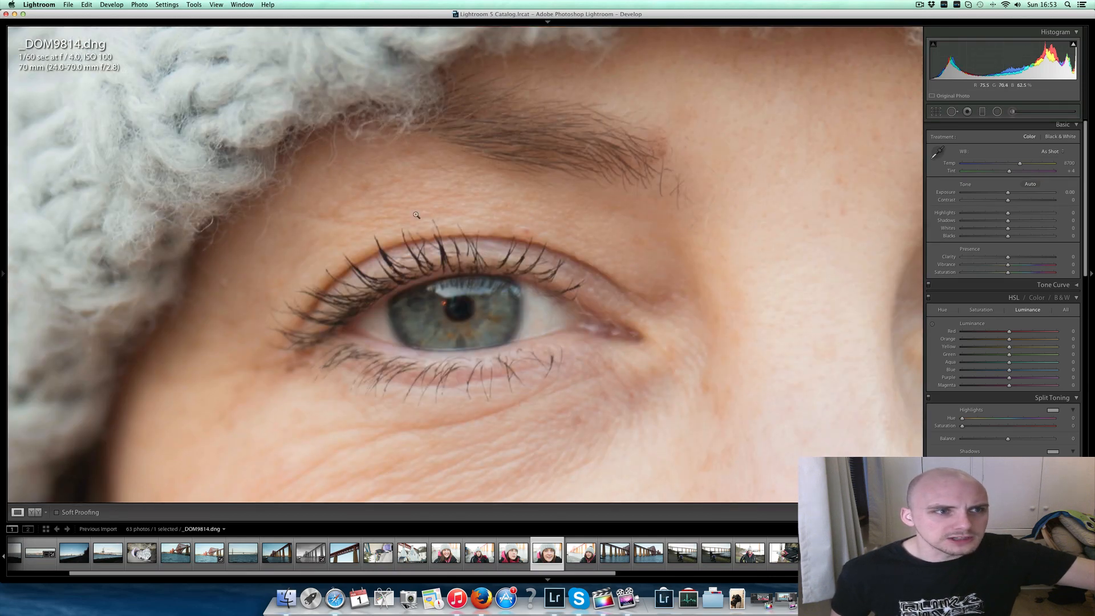
{"action": "left_click", "coordinate": [416, 215]}
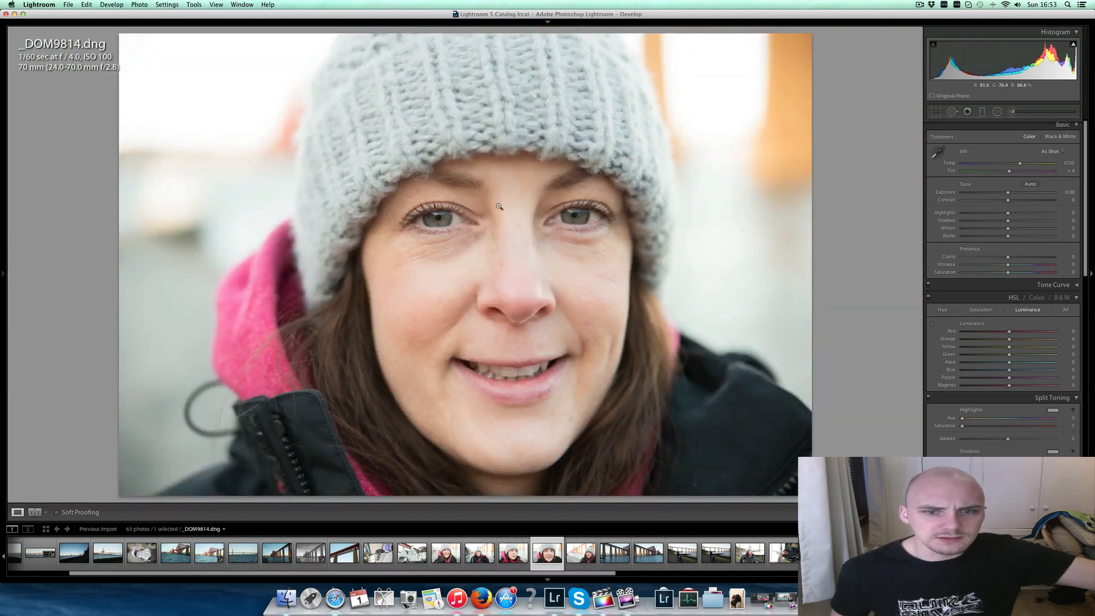
{"action": "left_click_drag", "start_coordinate": [1008, 213], "coordinate": [988, 213]}
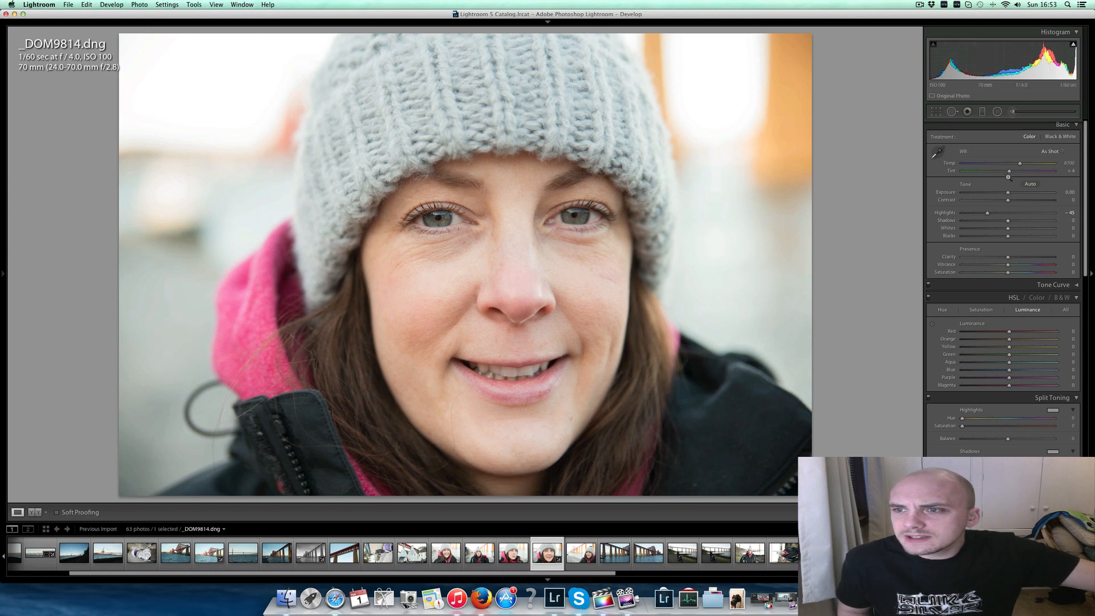
{"action": "left_click_drag", "start_coordinate": [1018, 163], "coordinate": [1004, 236]}
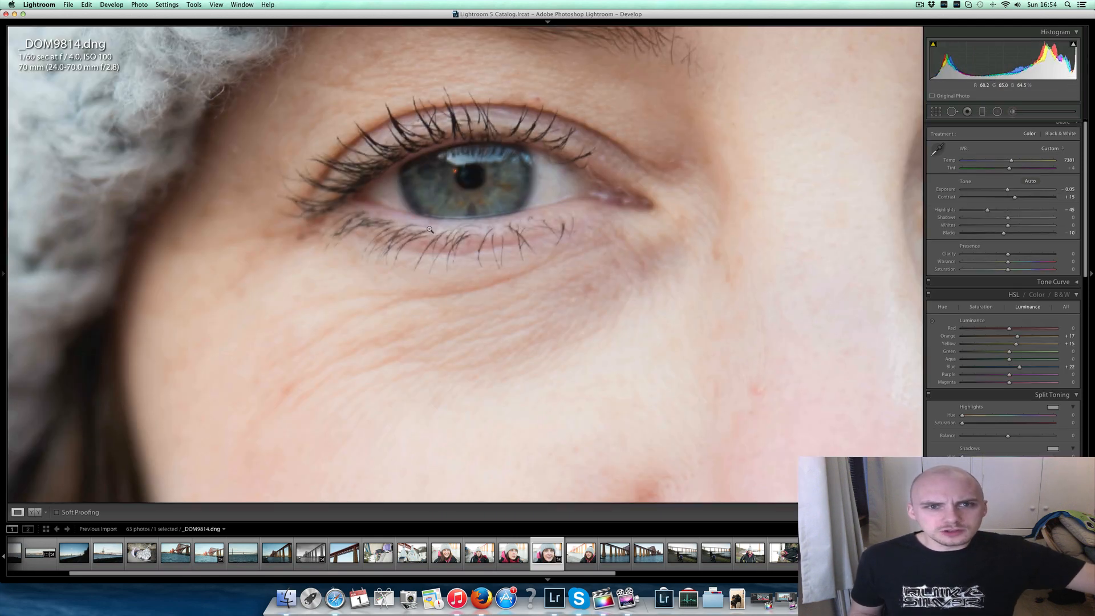
{"action": "left_click", "coordinate": [429, 229]}
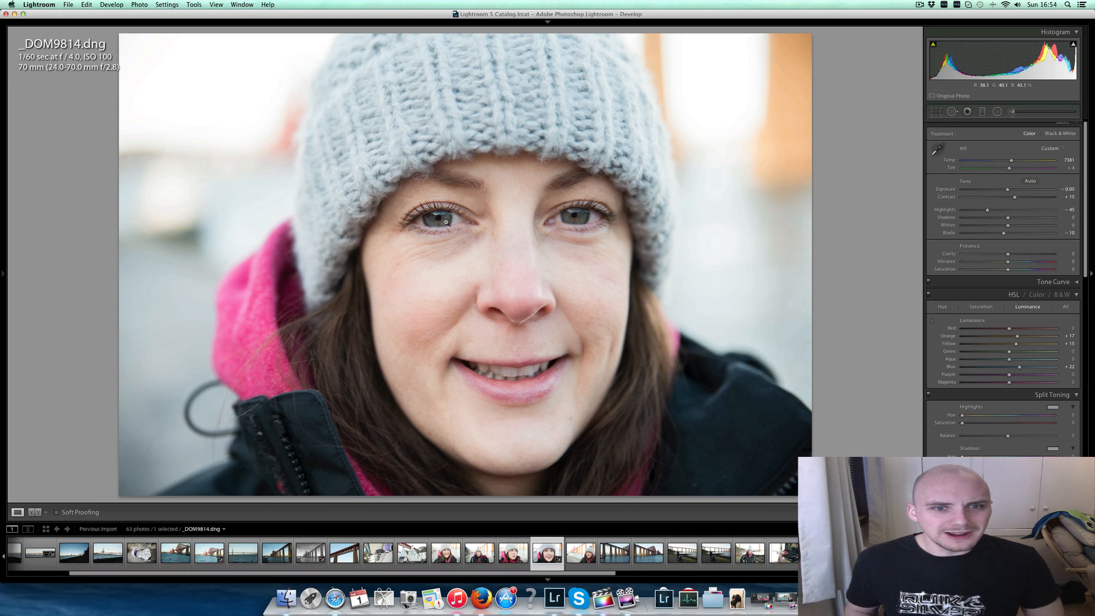
- Browse on to the bridge photo _DOM9817.dng and examine its red steel lattice at full magnification
{"action": "key", "text": "Right"}
{"action": "key", "text": "Right"}
{"action": "key", "text": "Right"}
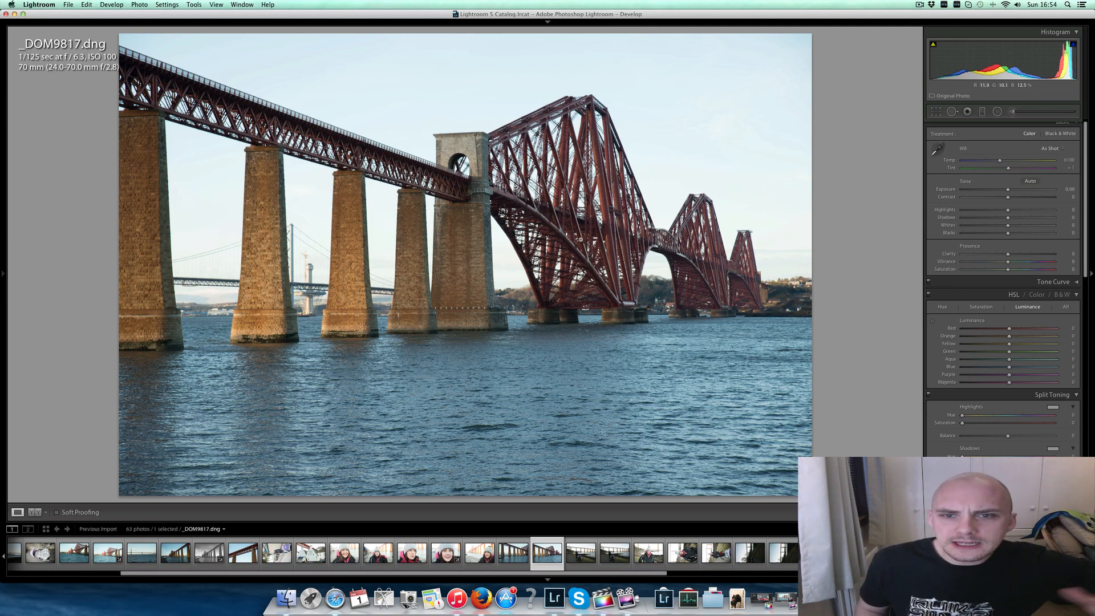
{"action": "left_click", "coordinate": [710, 255]}
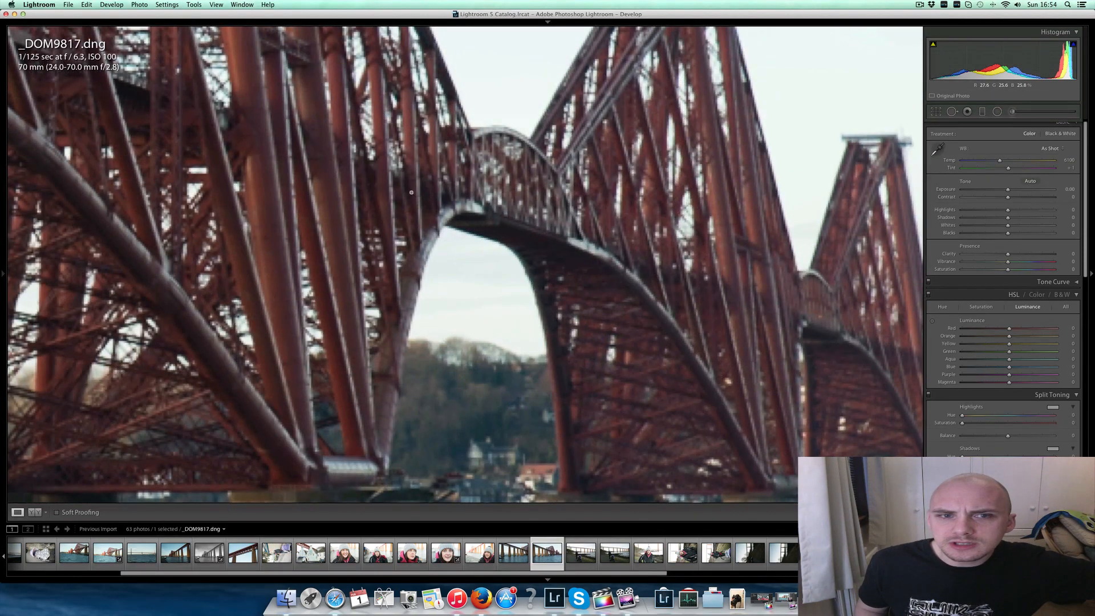
{"action": "left_click", "coordinate": [153, 174]}
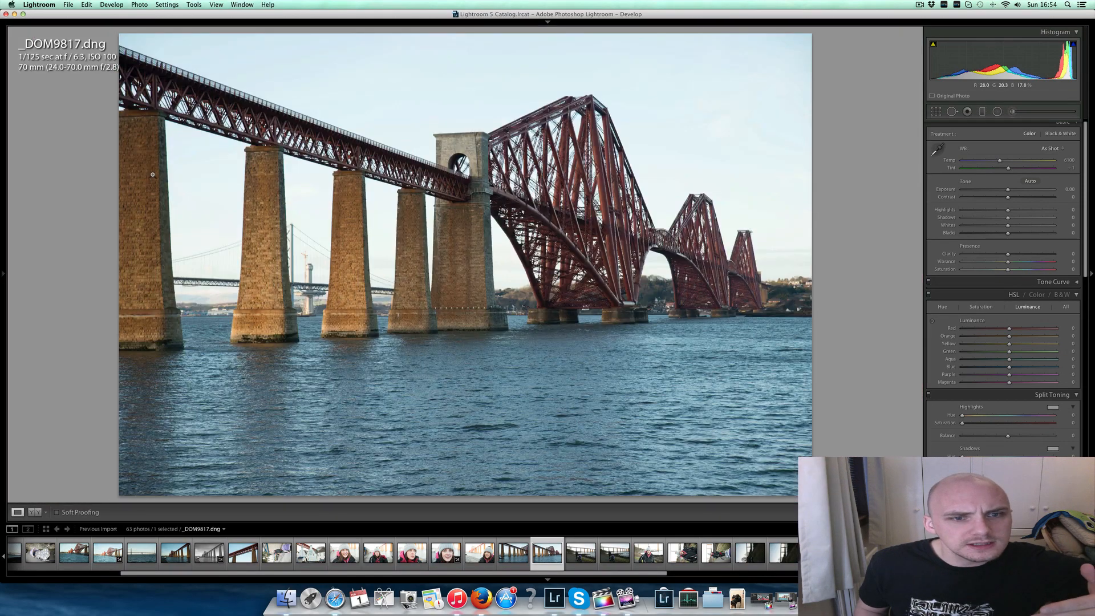
- Remove chromatic aberration from _DOM9817.dng and convert it to Black & White with Temp 4438, Exposure -0.10, Highlights -15, Shadows +64 and Clarity +24
{"action": "left_click", "coordinate": [308, 292]}
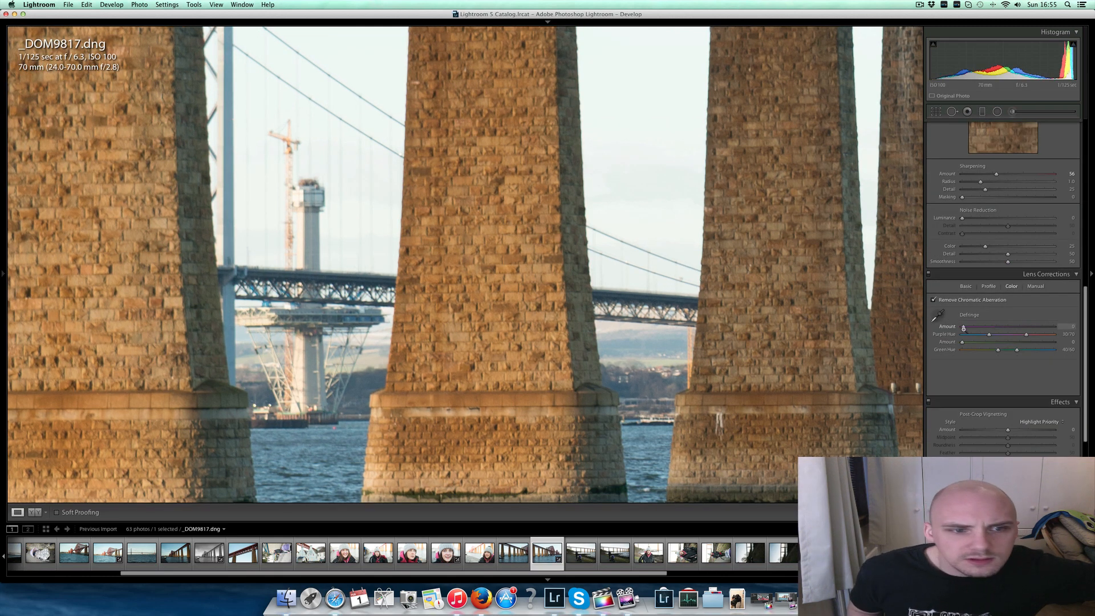
{"action": "left_click_drag", "start_coordinate": [1027, 334], "coordinate": [1031, 335]}
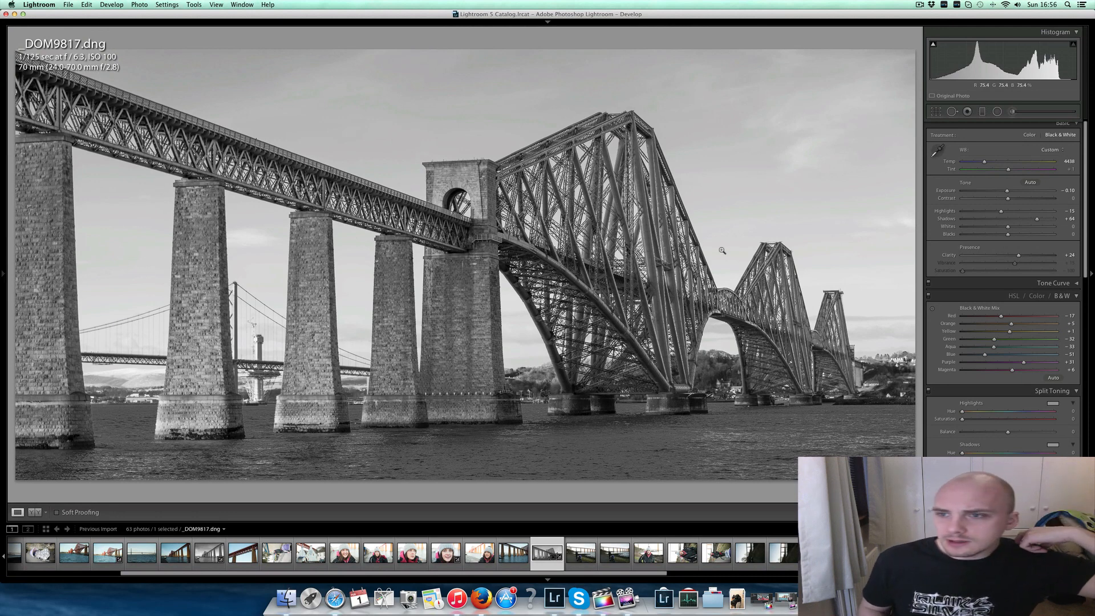
{"action": "left_click_drag", "start_coordinate": [1008, 234], "coordinate": [1001, 235]}
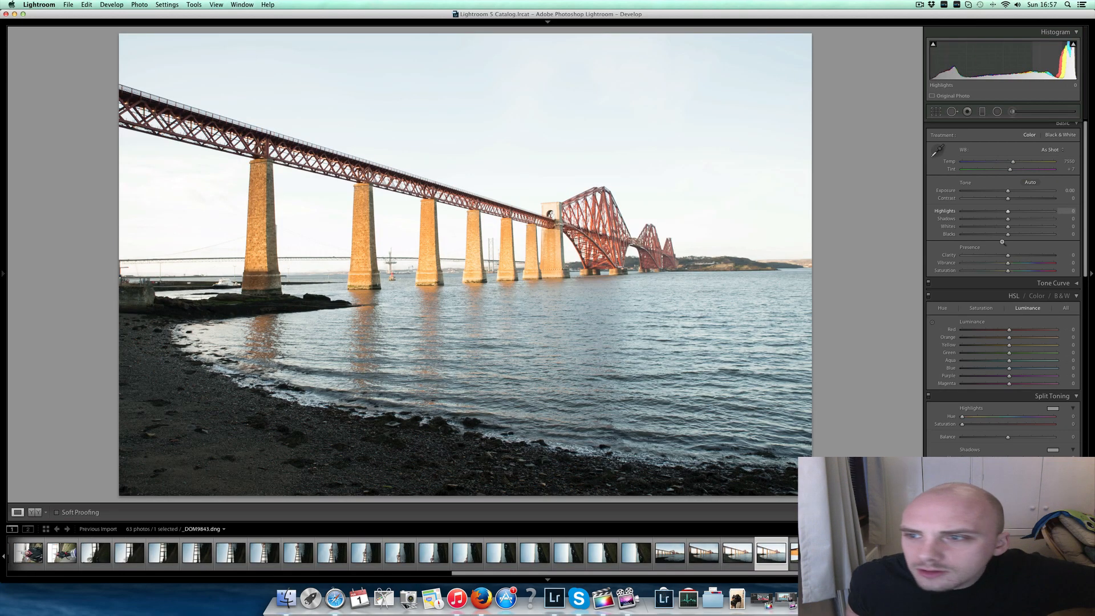
- Paint an adjustment brush over the pebble shore in _DOM9843.dng with Temp 11, Exposure 0.16, Shadows 32, Clarity 43 and Saturation 14
{"action": "key", "text": "k"}
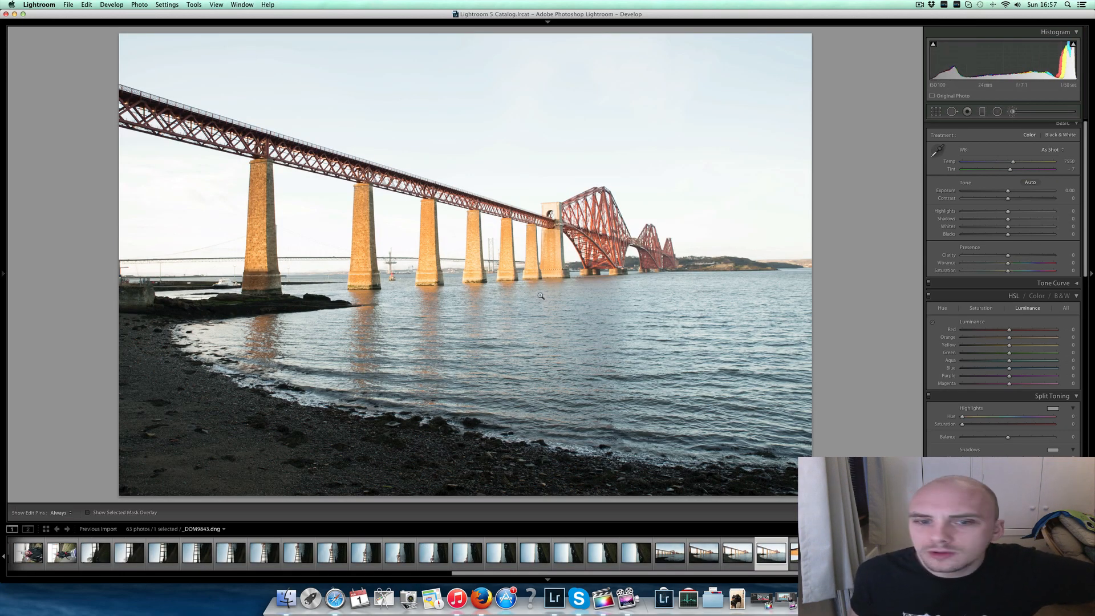
{"action": "scroll", "coordinate": [221, 365], "scroll_direction": "up", "scroll_amount": 10}
{"action": "mouse_move", "coordinate": [186, 358]}
{"action": "left_mouse_down"}
{"action": "mouse_move", "coordinate": [477, 469]}
{"action": "mouse_move", "coordinate": [742, 440]}
{"action": "mouse_move", "coordinate": [188, 449]}
{"action": "mouse_move", "coordinate": [313, 479]}
{"action": "mouse_move", "coordinate": [237, 481]}
{"action": "mouse_move", "coordinate": [725, 478]}
{"action": "mouse_move", "coordinate": [538, 468]}
{"action": "mouse_move", "coordinate": [576, 442]}
{"action": "mouse_move", "coordinate": [450, 491]}
{"action": "mouse_move", "coordinate": [399, 466]}
{"action": "mouse_move", "coordinate": [193, 445]}
{"action": "mouse_move", "coordinate": [177, 417]}
{"action": "left_mouse_up"}
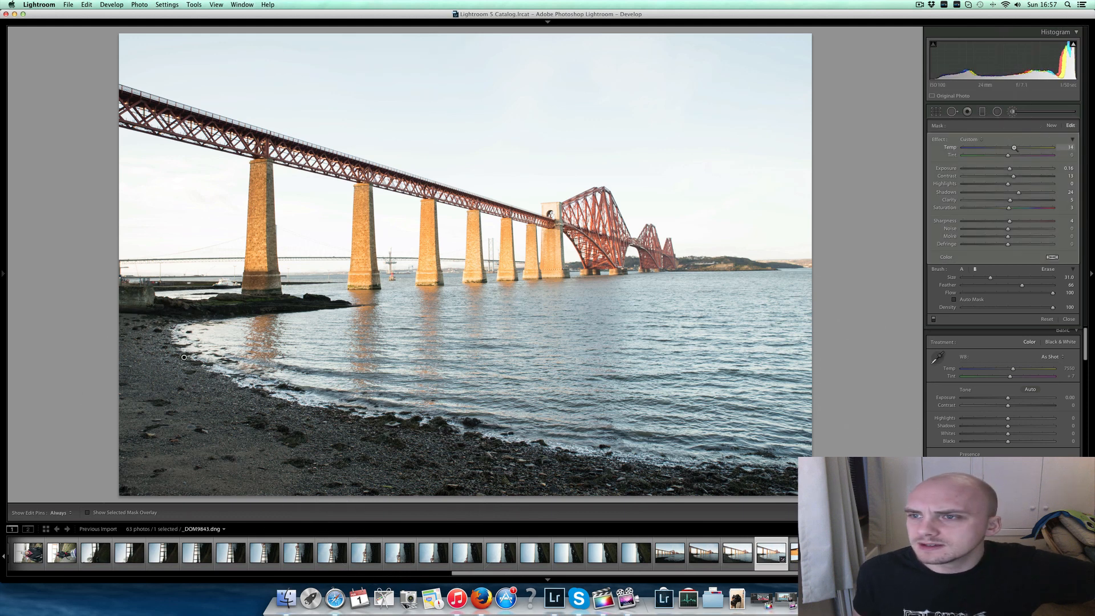
{"action": "left_click", "coordinate": [1015, 208]}
{"action": "left_click", "coordinate": [1021, 200]}
{"action": "left_click", "coordinate": [1026, 201]}
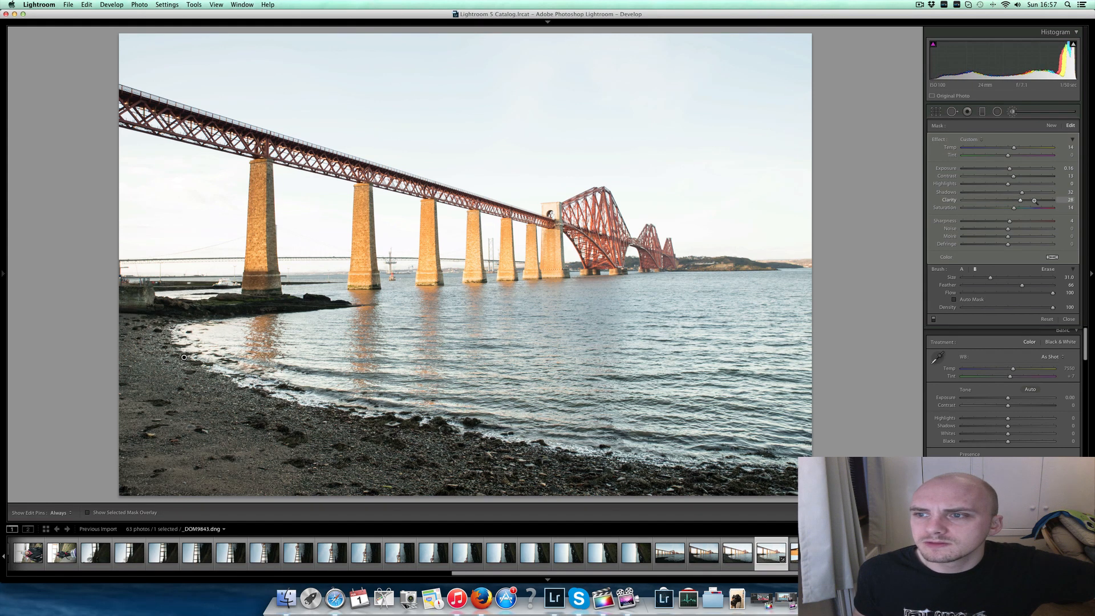
{"action": "left_click", "coordinate": [1035, 200]}
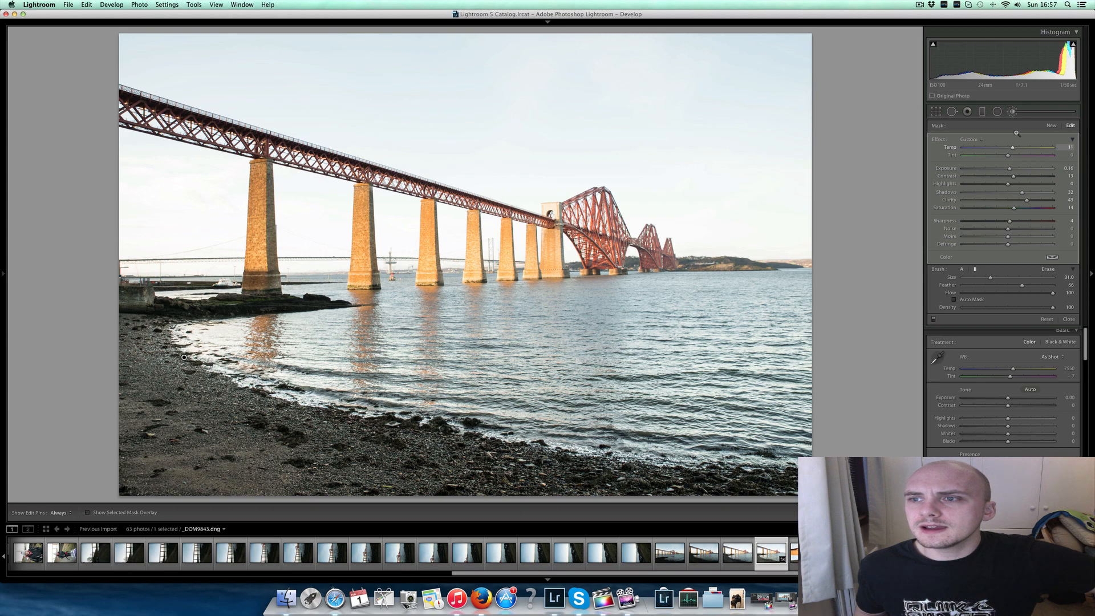
{"action": "left_click", "coordinate": [1012, 111]}
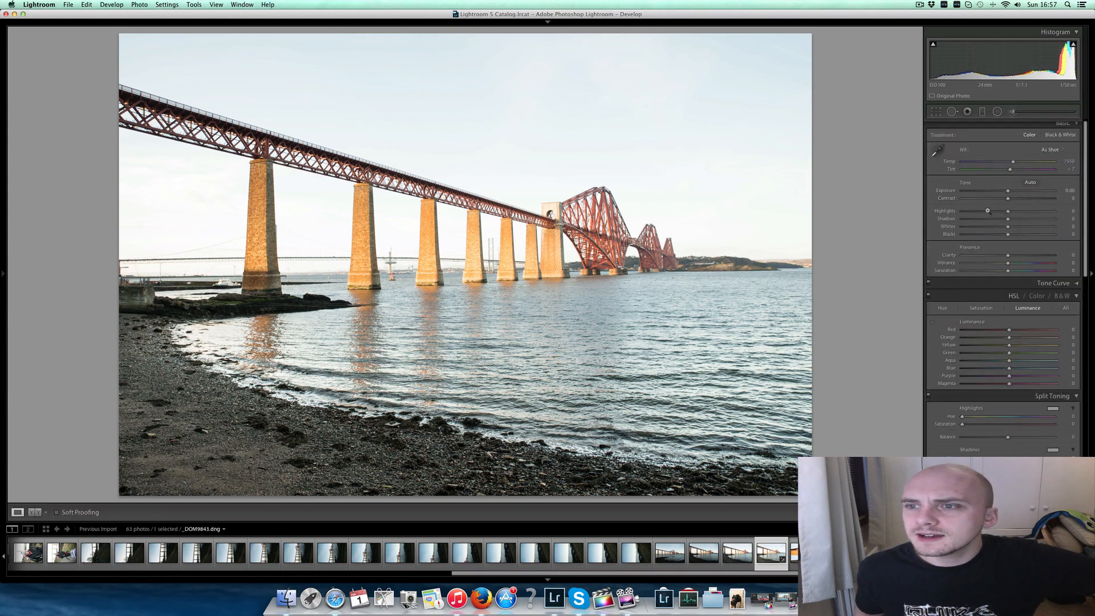
- Set the photo's Highlights to -57 and brush the sky with a cooler Temp, Exposure -0.08, Shadows 9 and Highlights -51
{"action": "left_click_drag", "start_coordinate": [987, 211], "coordinate": [985, 210]}
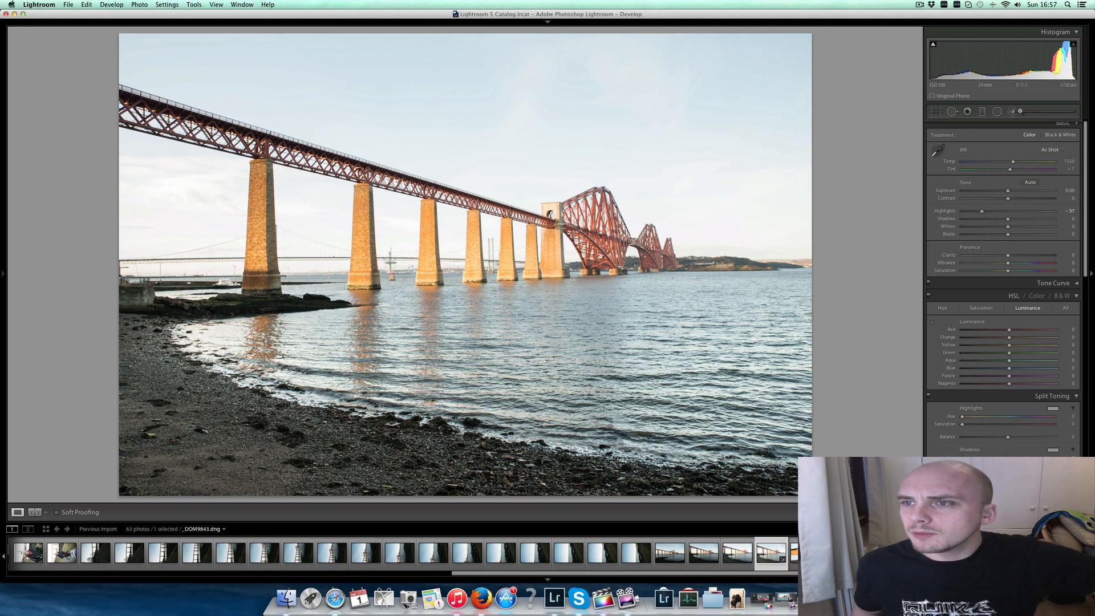
{"action": "left_click", "coordinate": [1013, 111]}
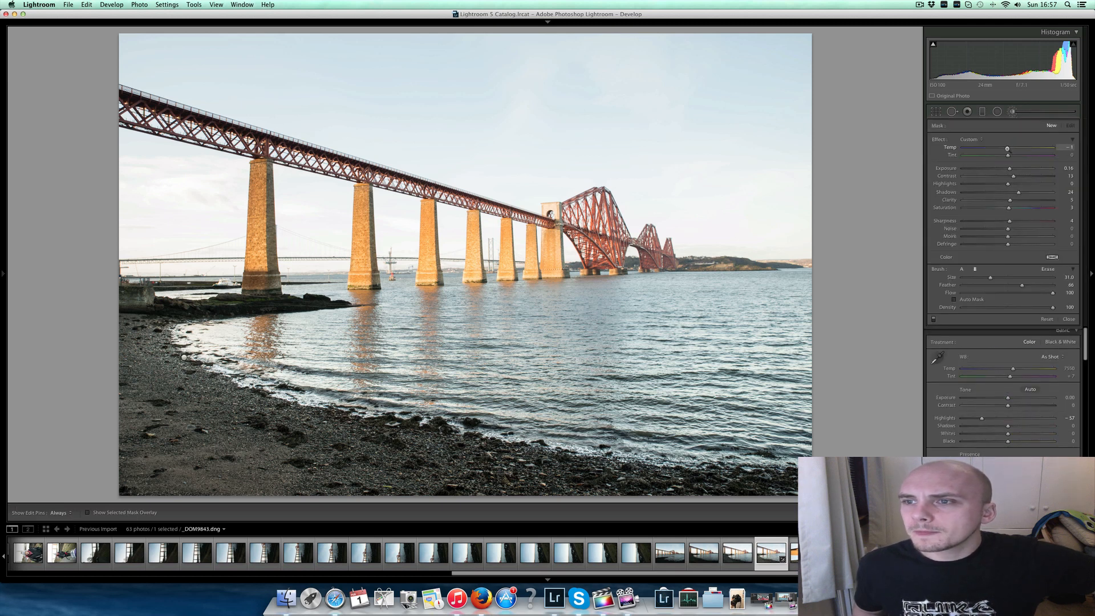
{"action": "left_click", "coordinate": [1011, 193]}
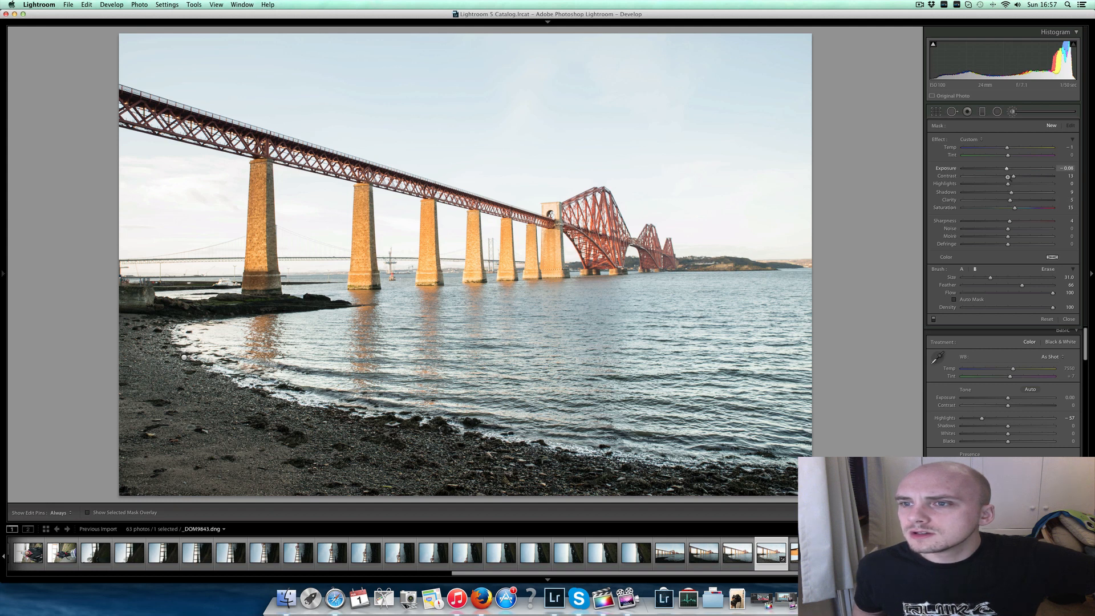
{"action": "left_click", "coordinate": [1001, 185]}
{"action": "key", "text": "h"}
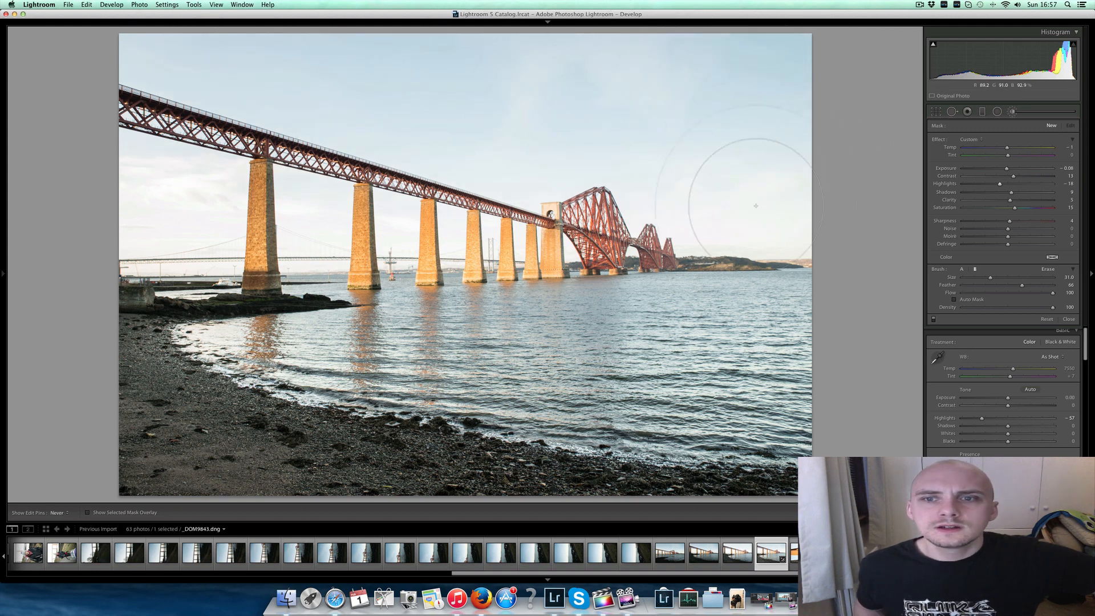
{"action": "left_click_drag", "start_coordinate": [1000, 184], "coordinate": [983, 184]}
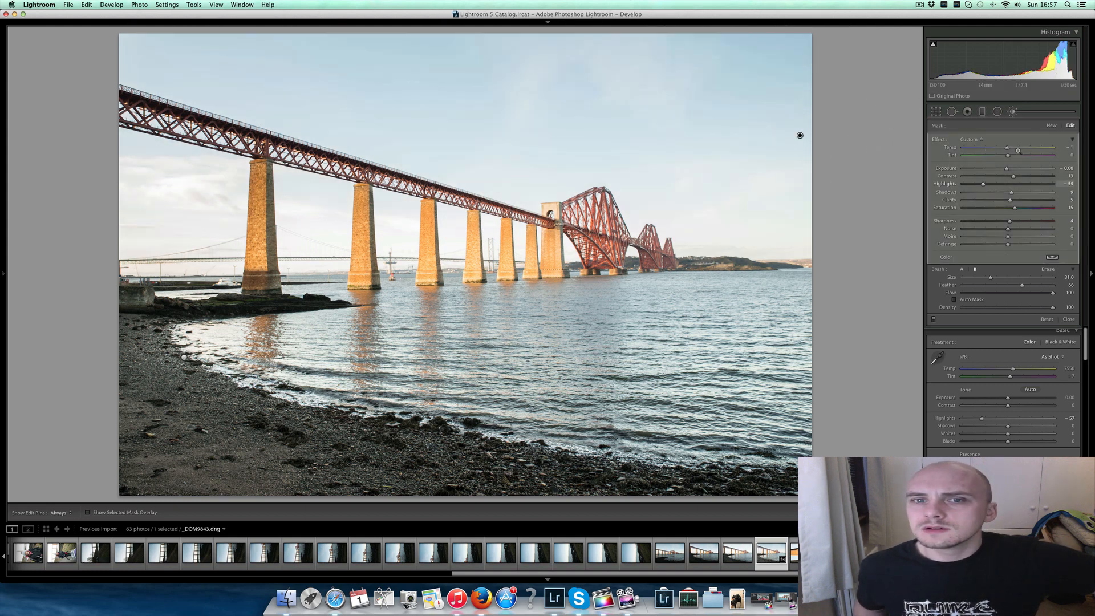
{"action": "left_click_drag", "start_coordinate": [1007, 147], "coordinate": [1002, 148]}
{"action": "left_click", "coordinate": [1013, 112]}
- Set _DOM9843.dng's Exposure to -0.20, Shadows to +17 and Highlights to -49, checking the stone piers up close
{"action": "left_click_drag", "start_coordinate": [1007, 219], "coordinate": [1006, 191]}
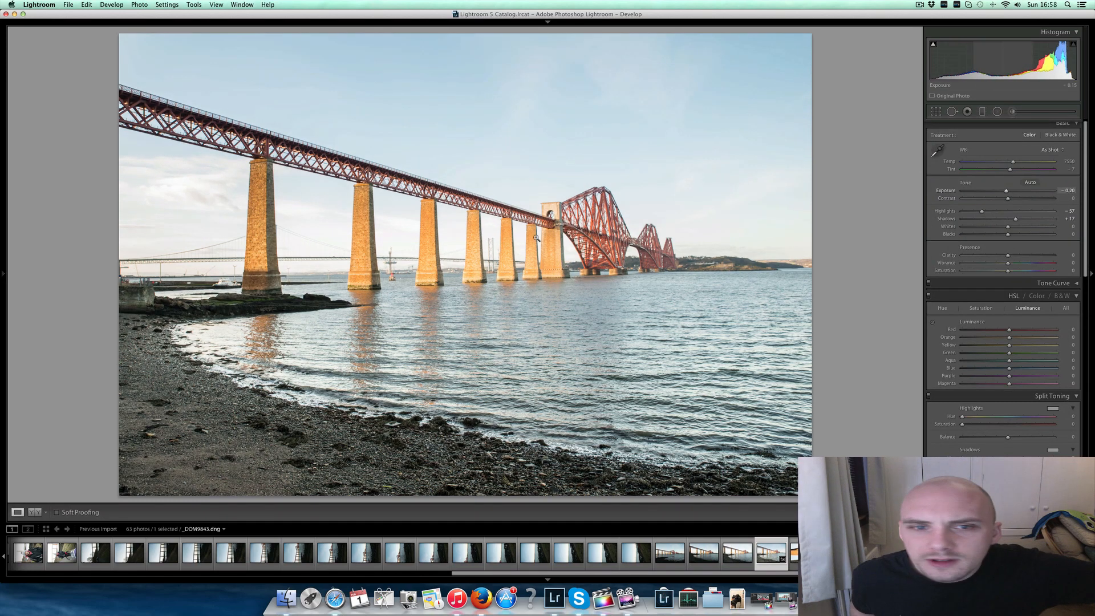
{"action": "left_click", "coordinate": [429, 220]}
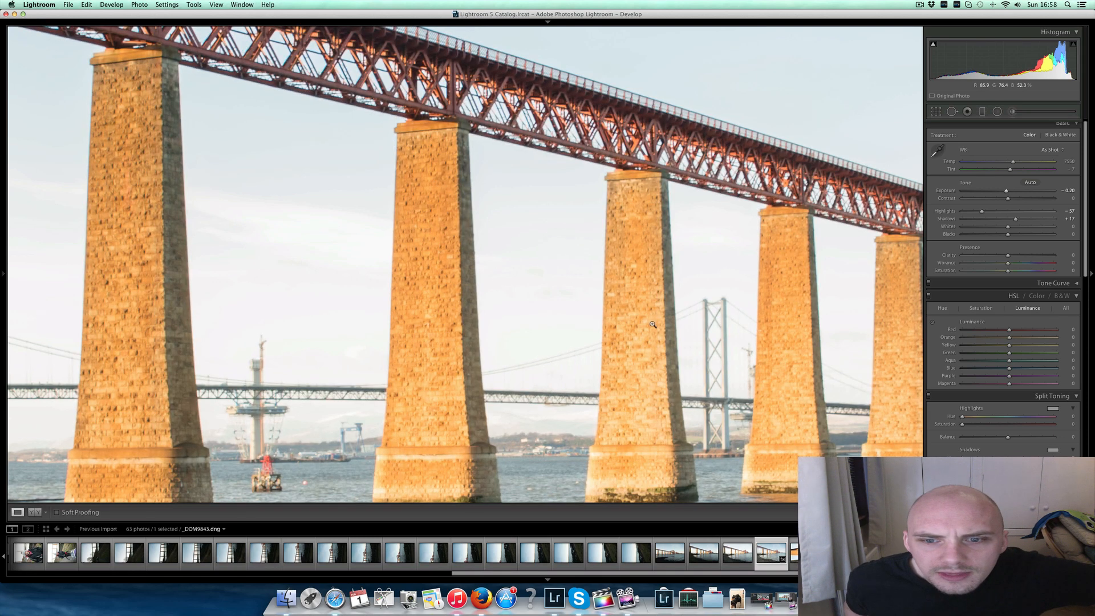
{"action": "left_click_drag", "start_coordinate": [982, 211], "coordinate": [973, 212]}
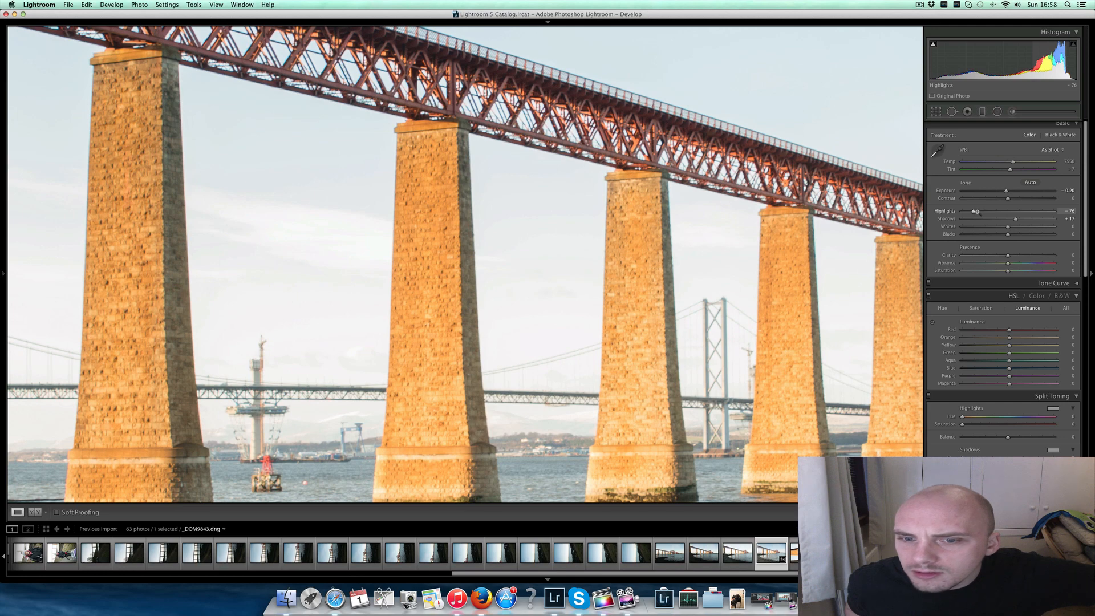
{"action": "left_click_drag", "start_coordinate": [978, 211], "coordinate": [986, 211]}
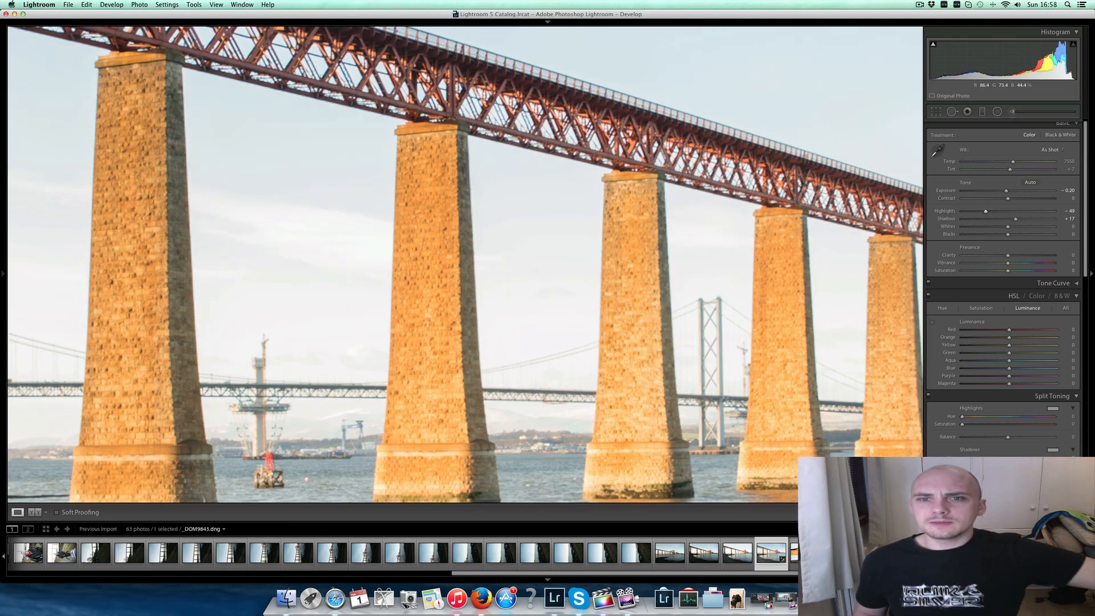
{"action": "left_click", "coordinate": [873, 377]}
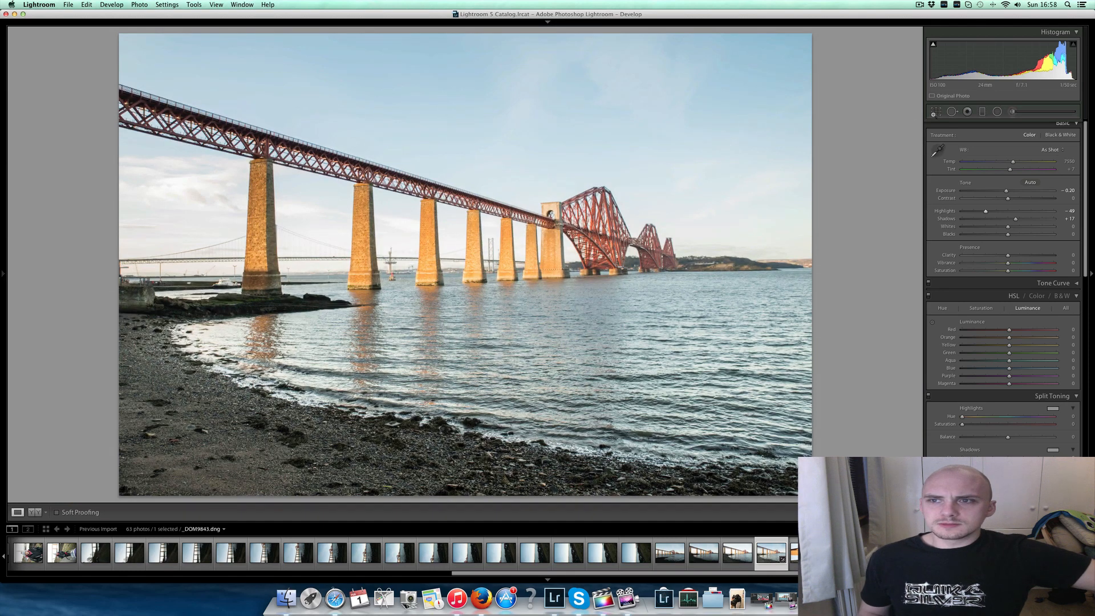
- Crop _DOM9843.dng to a wide panorama with less sky and shore, rotate it by 0.75, and view it without the side panels
{"action": "key", "text": "r"}
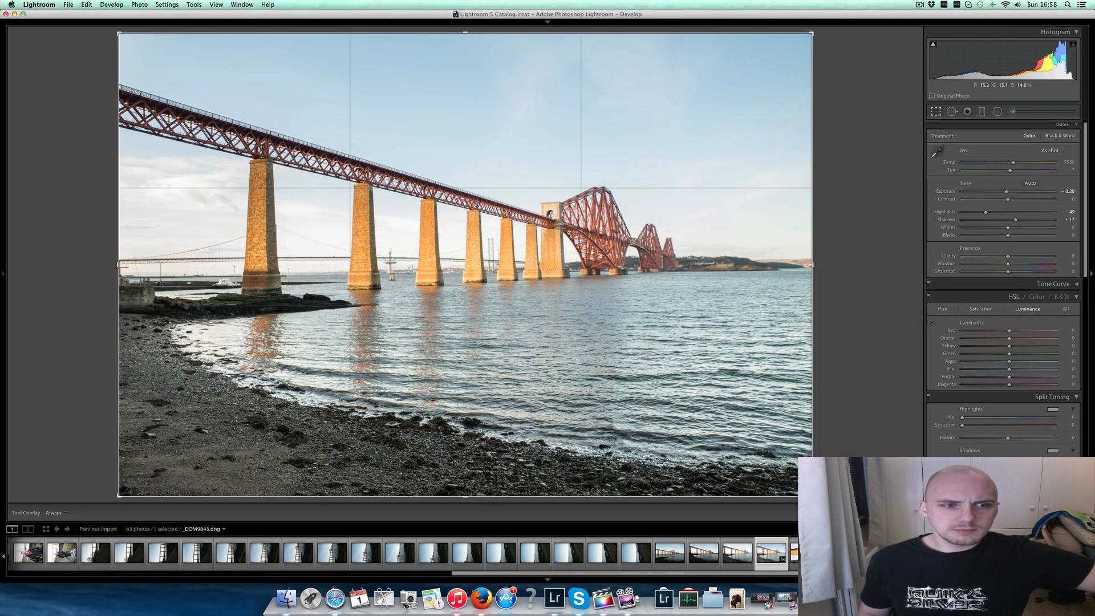
{"action": "left_click_drag", "start_coordinate": [456, 496], "coordinate": [424, 423]}
{"action": "left_click_drag", "start_coordinate": [465, 101], "coordinate": [467, 111]}
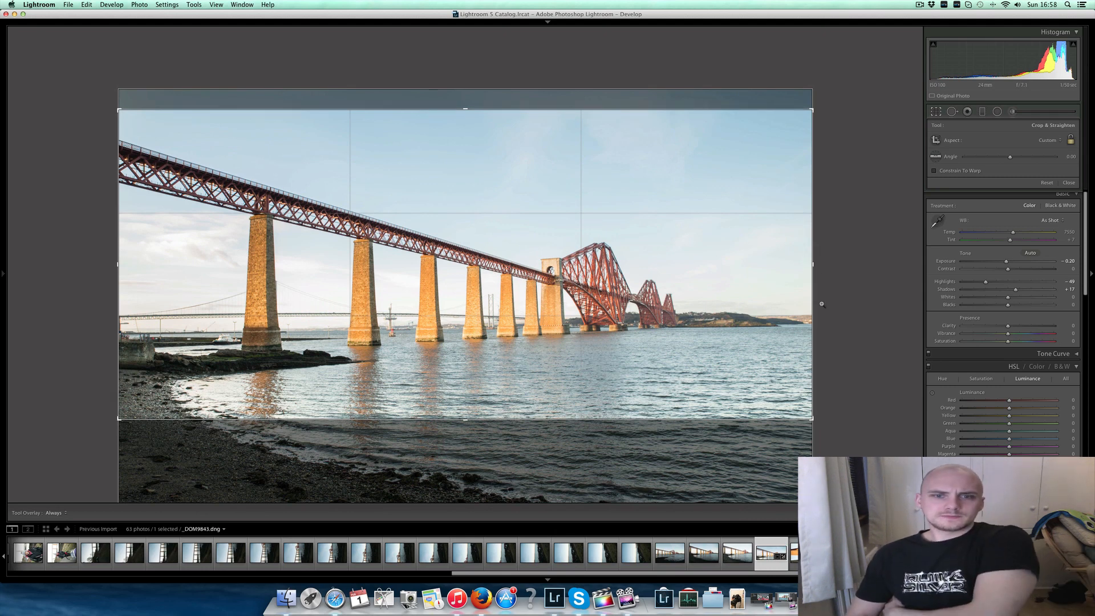
{"action": "left_click_drag", "start_coordinate": [821, 303], "coordinate": [836, 220]}
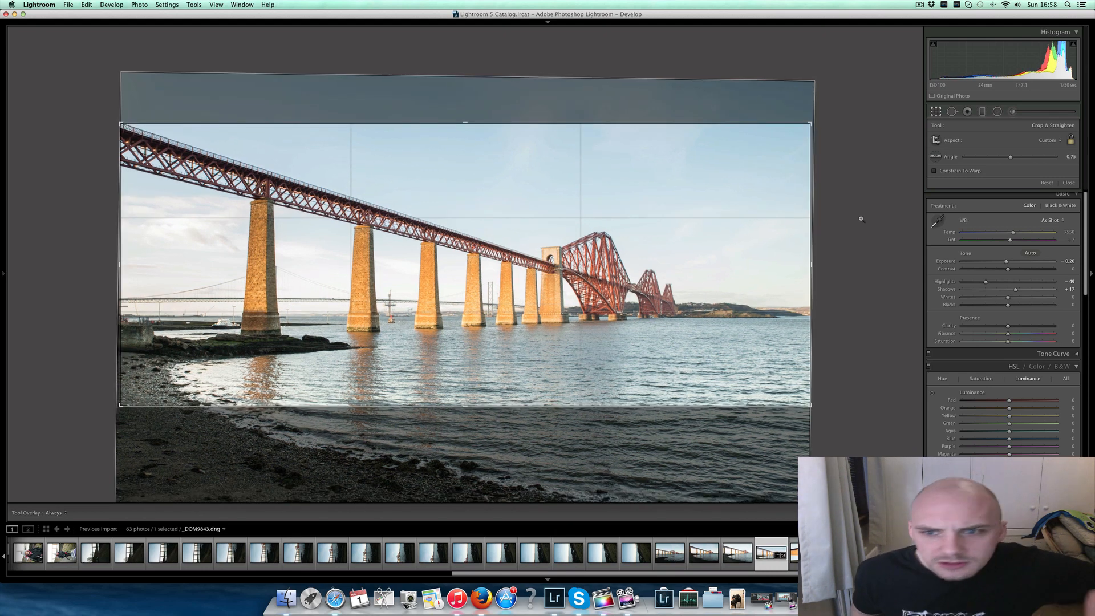
{"action": "key", "text": "Return"}
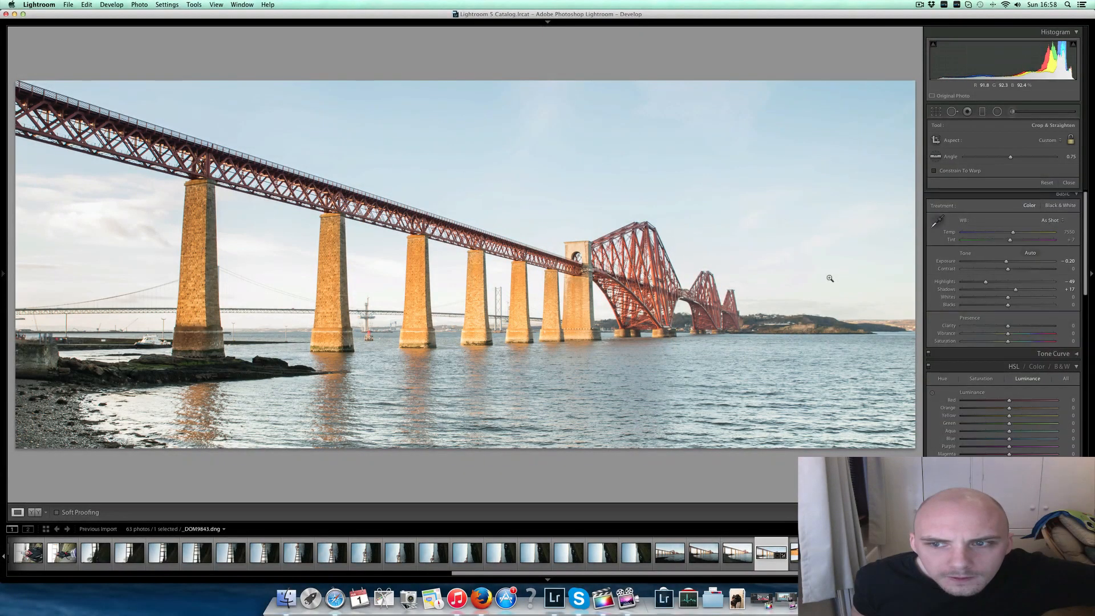
{"action": "key", "text": "Tab"}
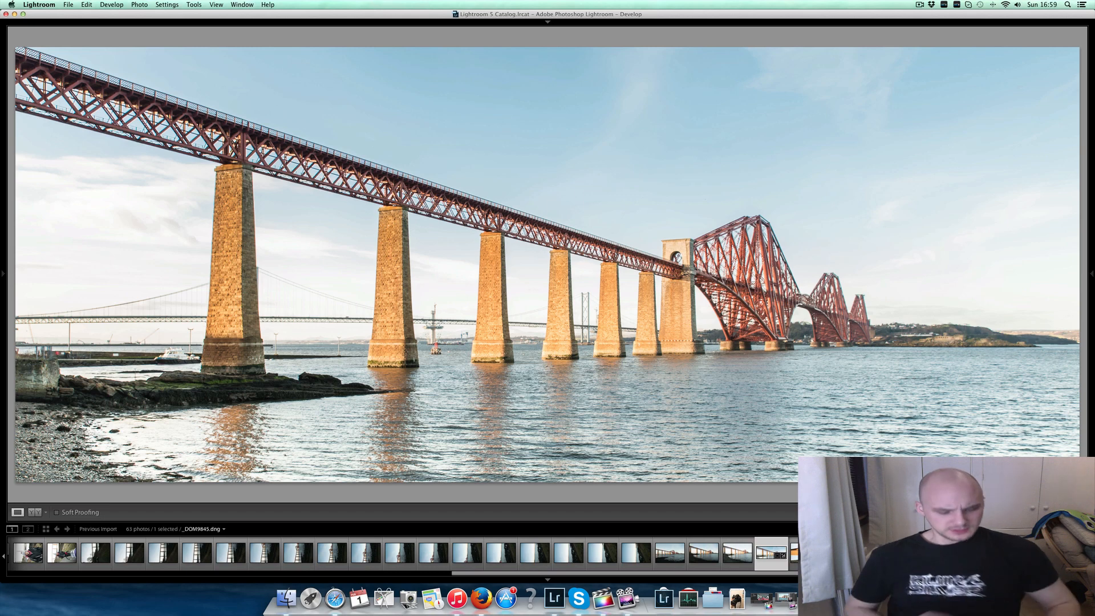
- Show the camera settings overlay on _DOM9852.dng and set Exposure to -1.91, Highlights to -62, Clarity to +14 and Vibrance to +13
{"action": "key", "text": "i"}
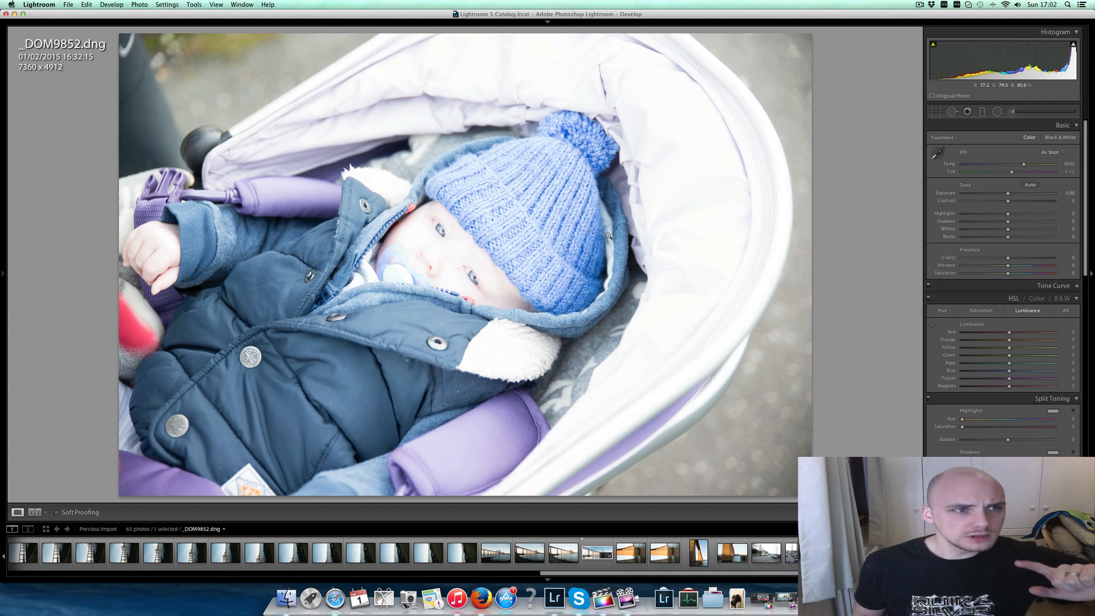
{"action": "key", "text": "i"}
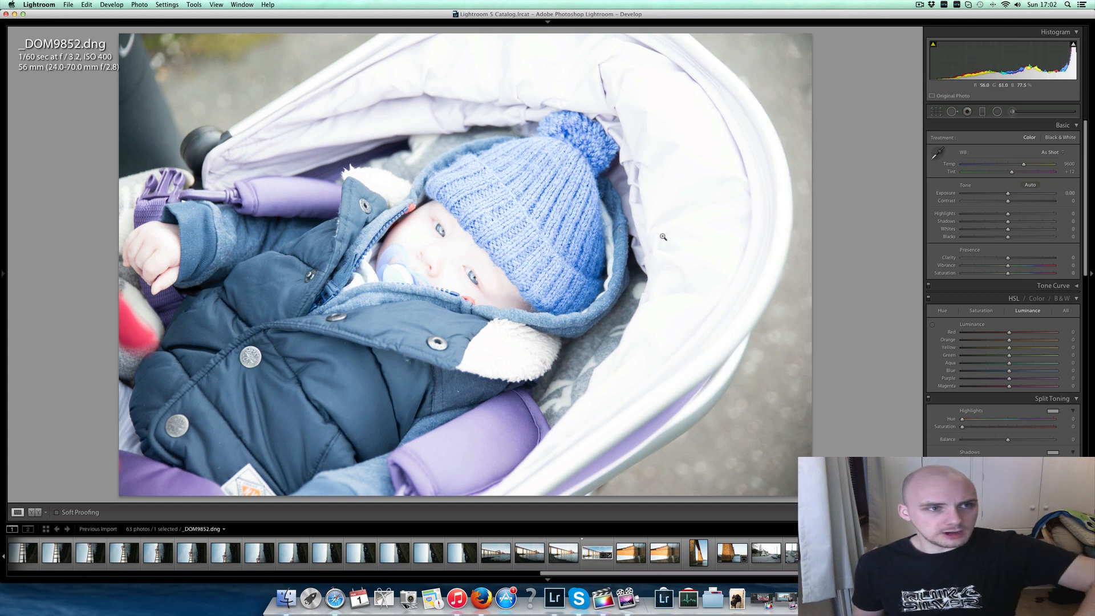
{"action": "left_click_drag", "start_coordinate": [993, 195], "coordinate": [980, 216]}
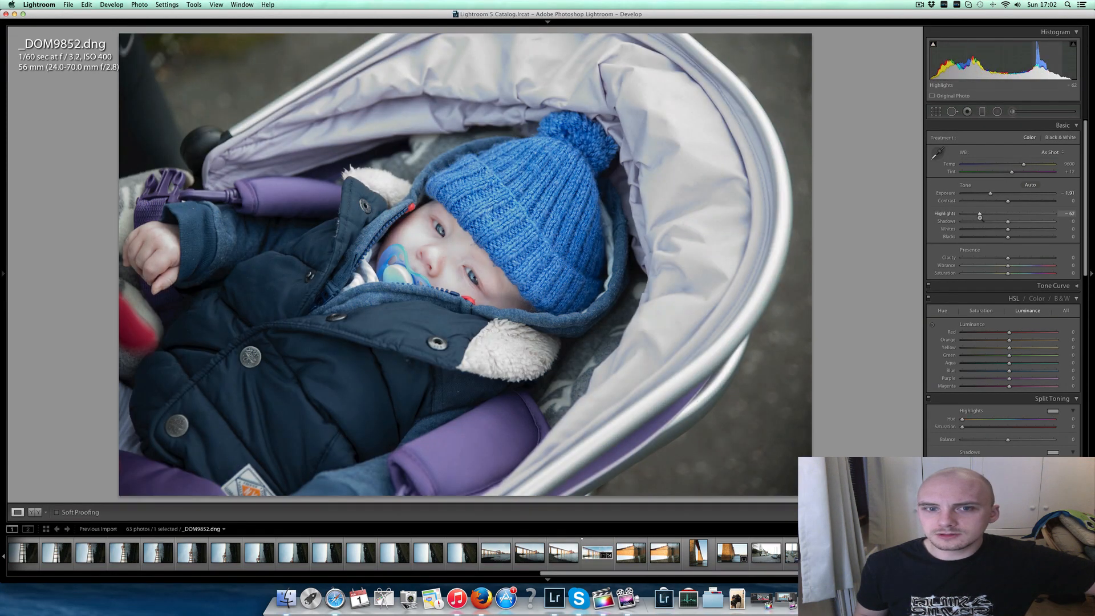
{"action": "left_click_drag", "start_coordinate": [1008, 258], "coordinate": [1014, 265]}
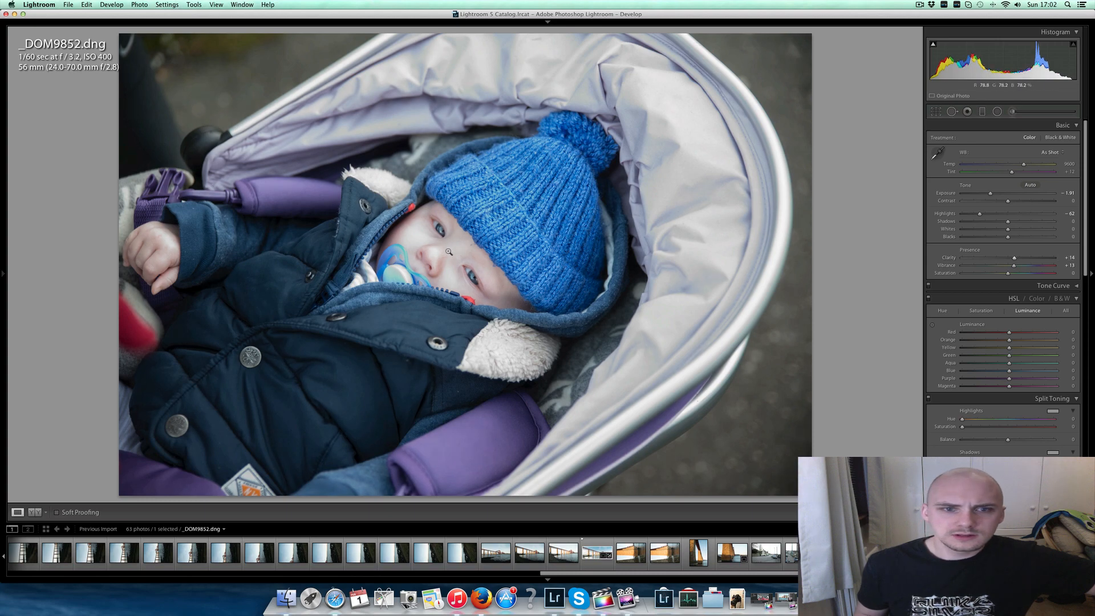
- Check the baby's face up close in _DOM9852.dng, set Exposure to -2.11 and Highlights to -7, and compare before and after
{"action": "left_click", "coordinate": [449, 252]}
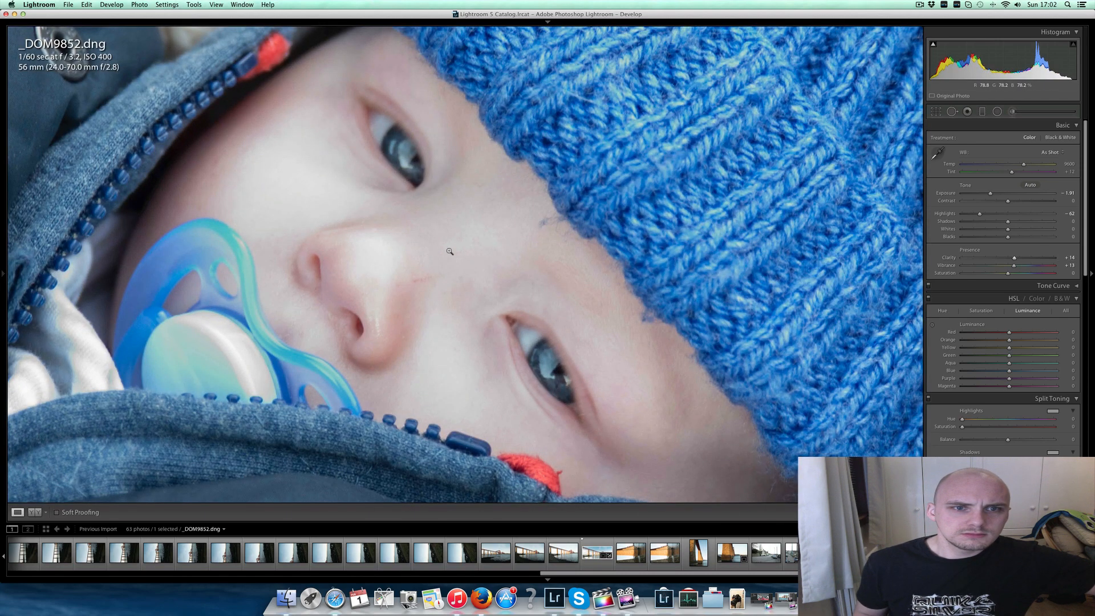
{"action": "left_click", "coordinate": [463, 251]}
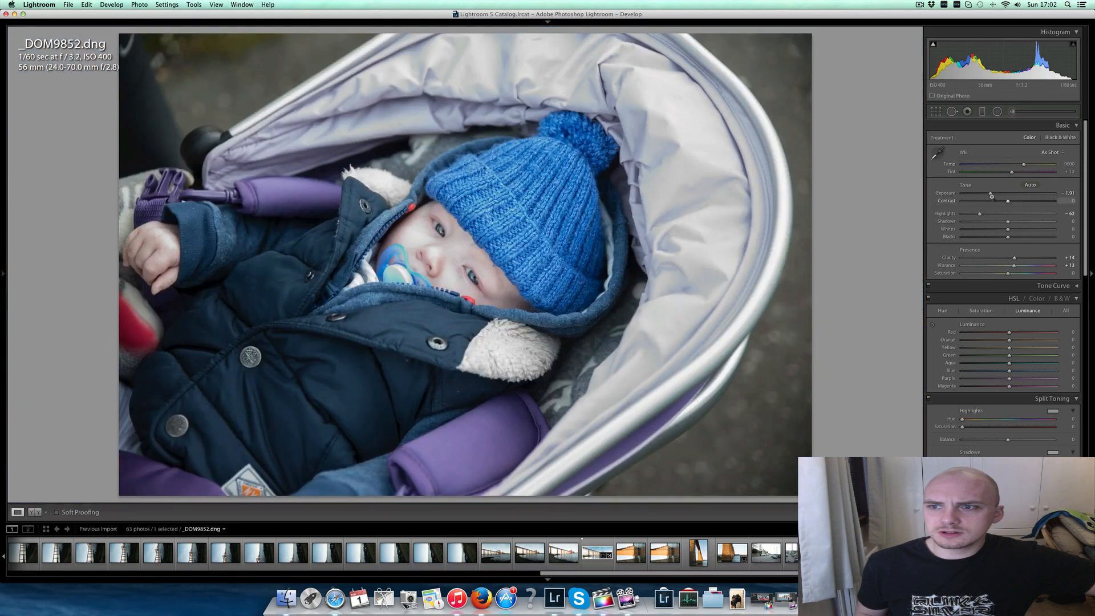
{"action": "left_click_drag", "start_coordinate": [990, 194], "coordinate": [1005, 216]}
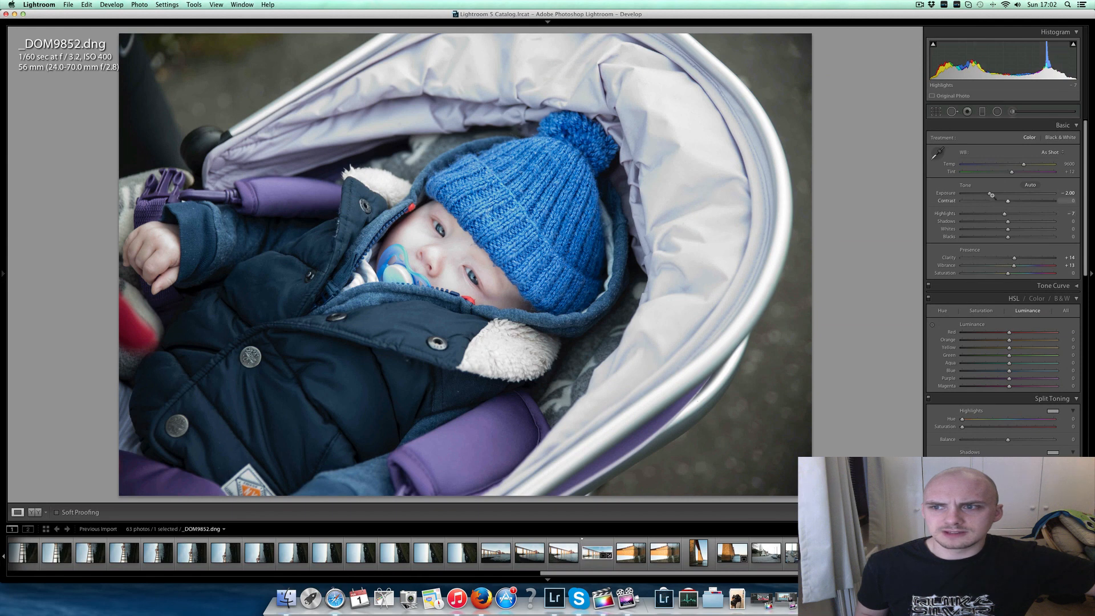
{"action": "left_click_drag", "start_coordinate": [992, 196], "coordinate": [990, 197]}
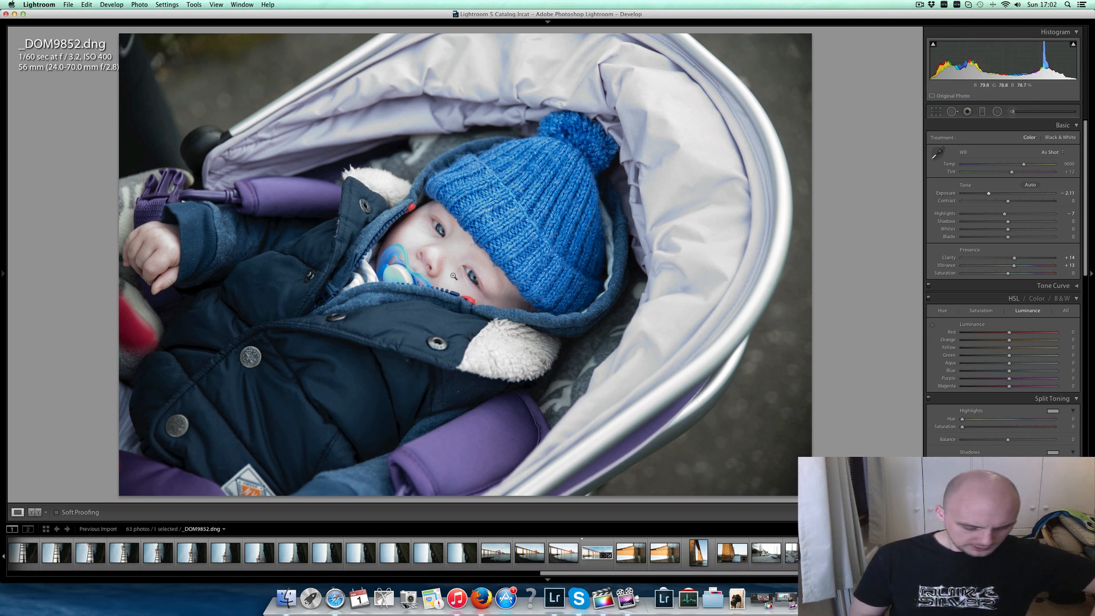
{"action": "key", "text": "y"}
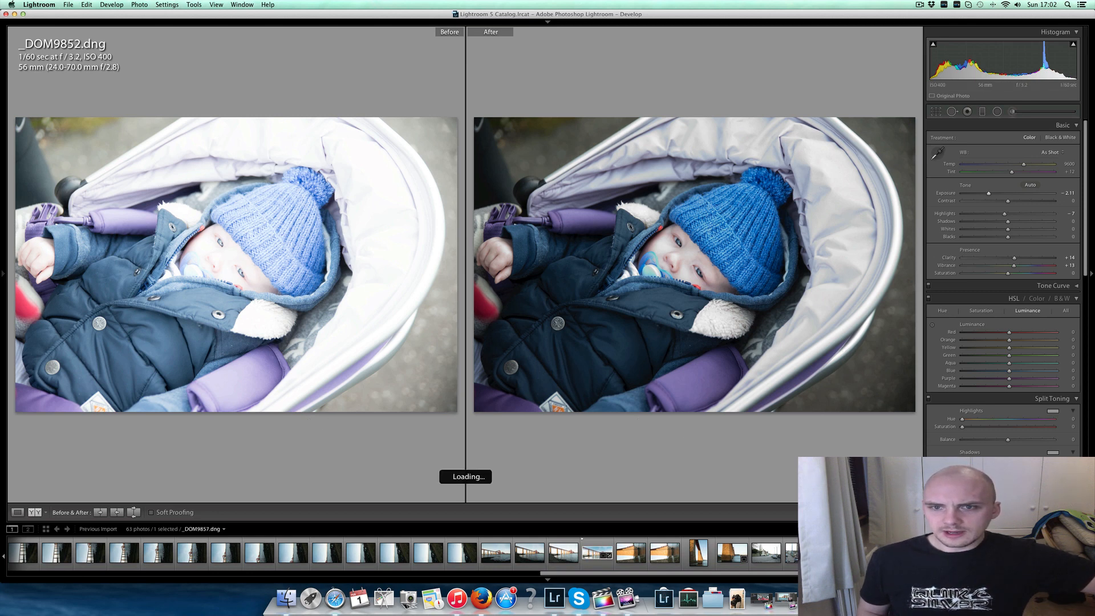
- Examine the baby's face up close in _DOM9856.dng, in before/after and single view, and survey the photo beside _DOM9852.dng
{"action": "key", "text": "Left"}
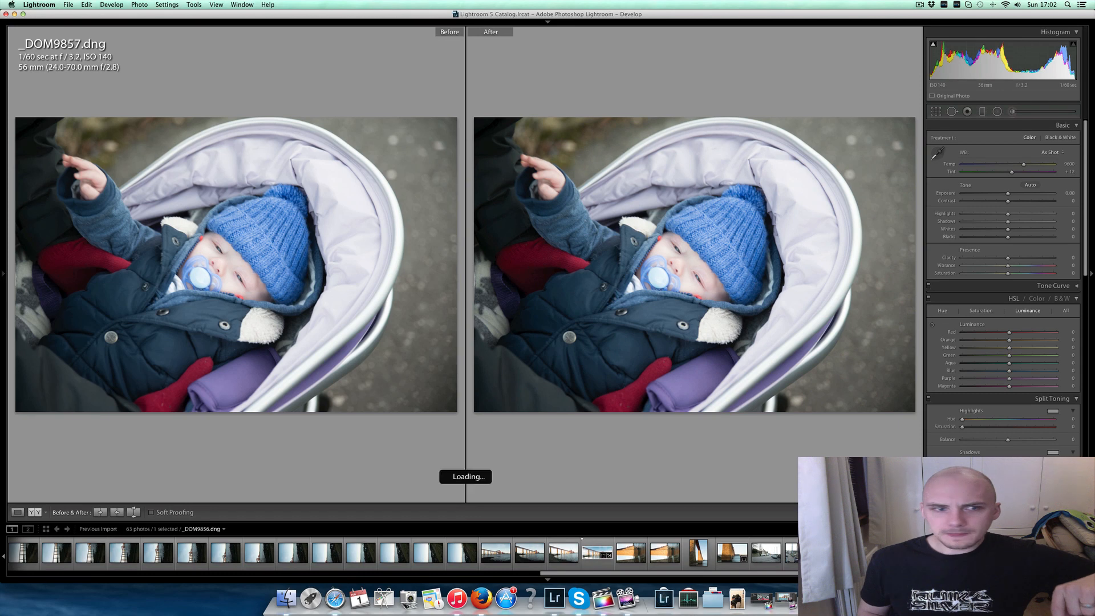
{"action": "left_click", "coordinate": [721, 295]}
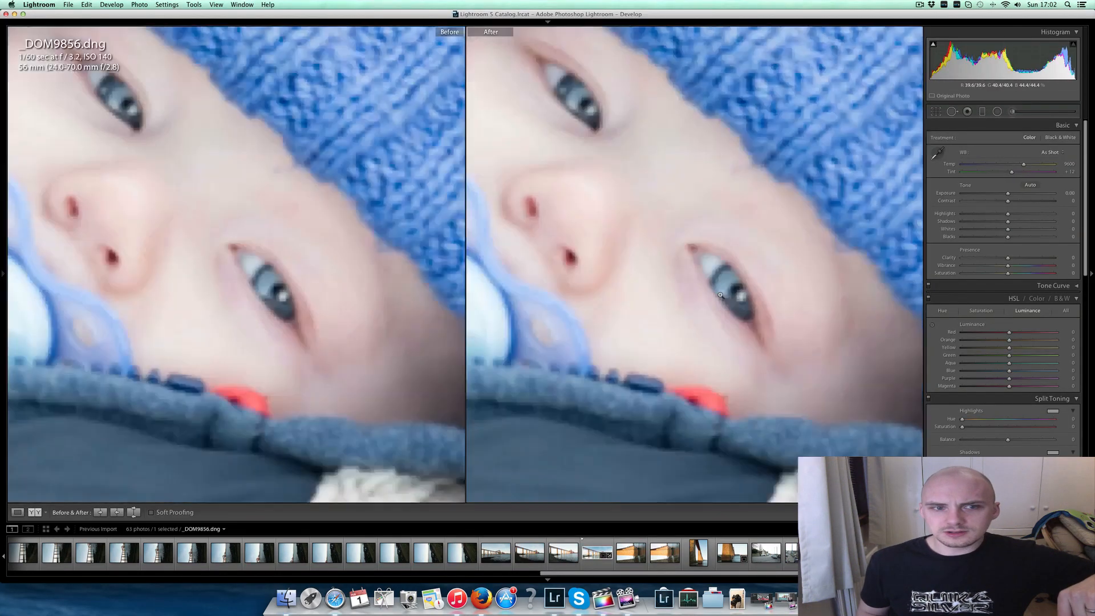
{"action": "left_click", "coordinate": [720, 293]}
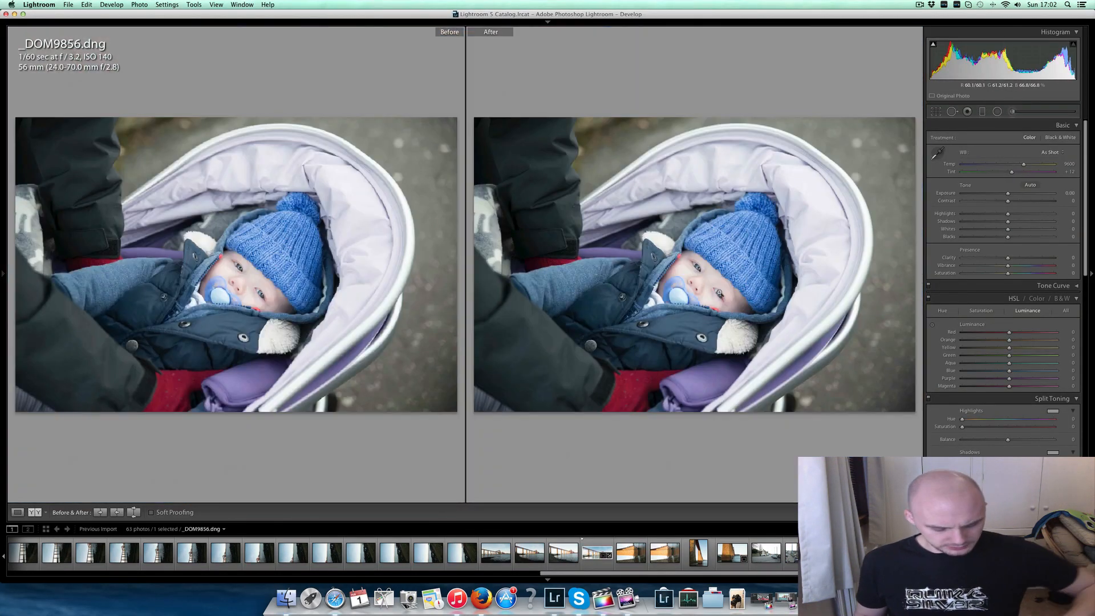
{"action": "key", "text": "y"}
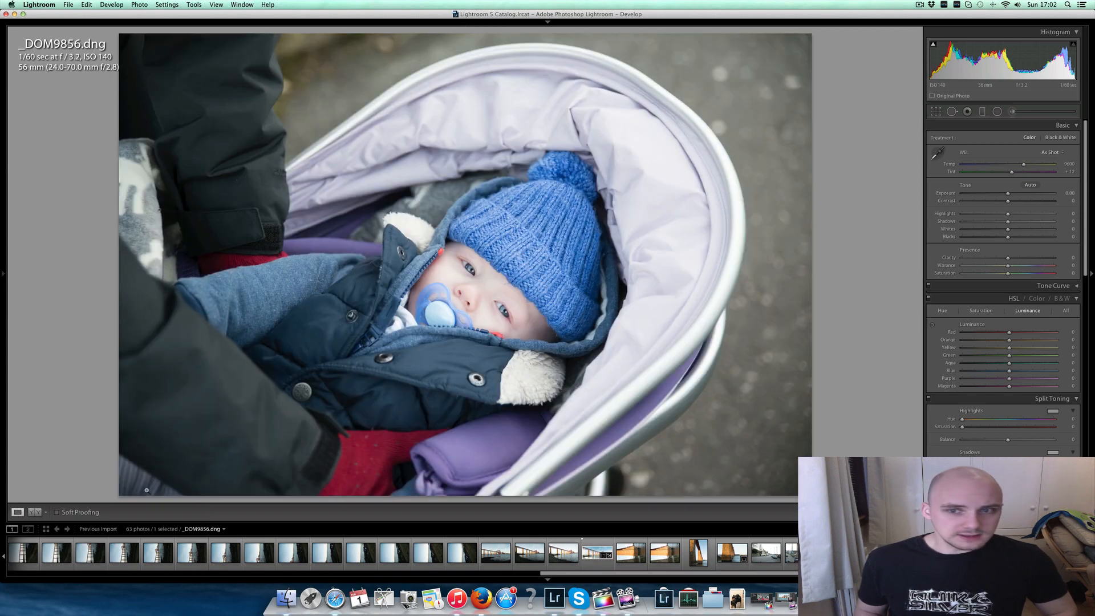
{"action": "left_click", "coordinate": [466, 272]}
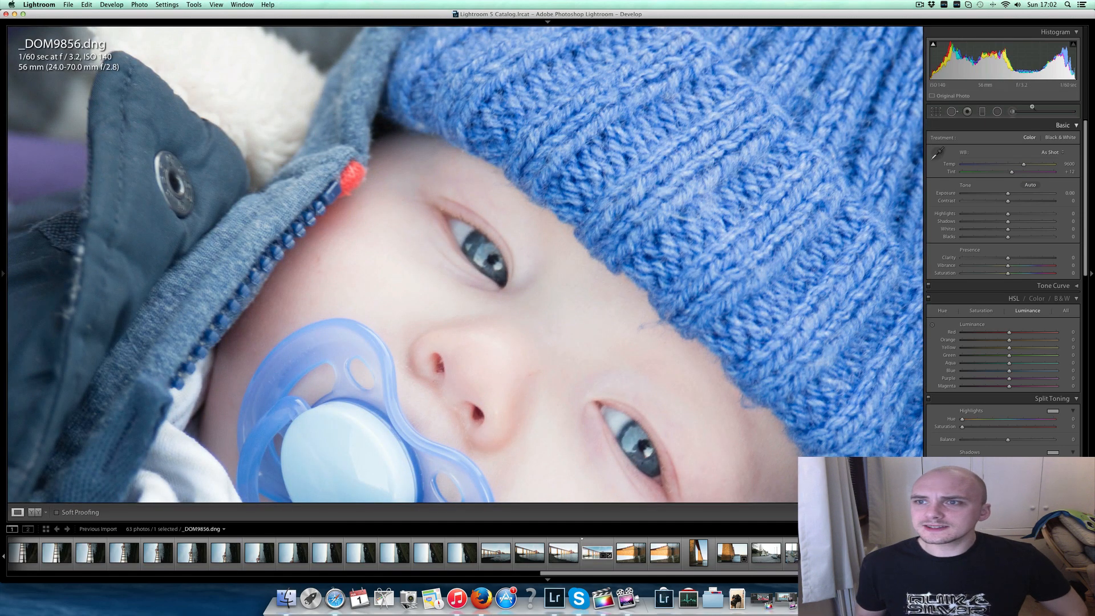
{"action": "left_click", "coordinate": [573, 361]}
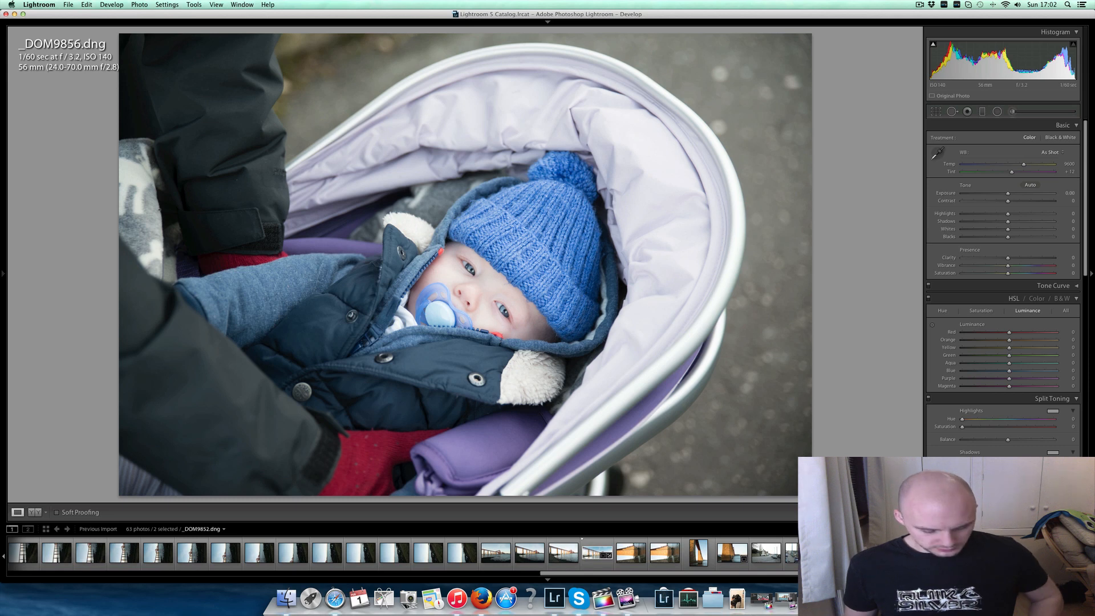
{"action": "key", "text": "n"}
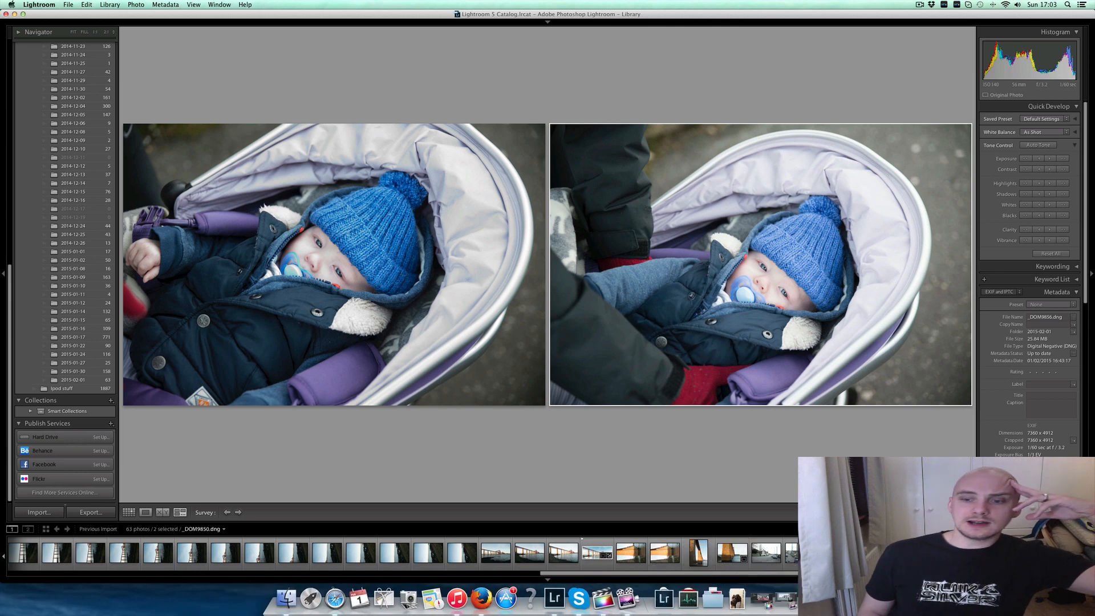
- Find the black-and-white bridge photo _DOM9817.dng in the filmstrip and open it for developing
{"action": "left_click_drag", "start_coordinate": [839, 573], "coordinate": [477, 593]}
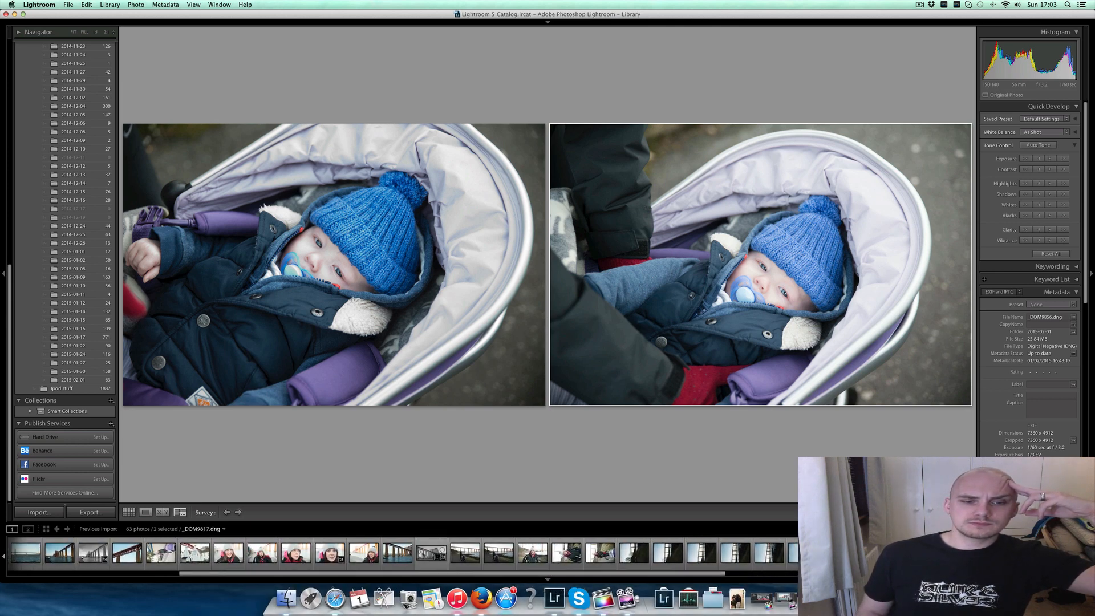
{"action": "left_click", "coordinate": [422, 550]}
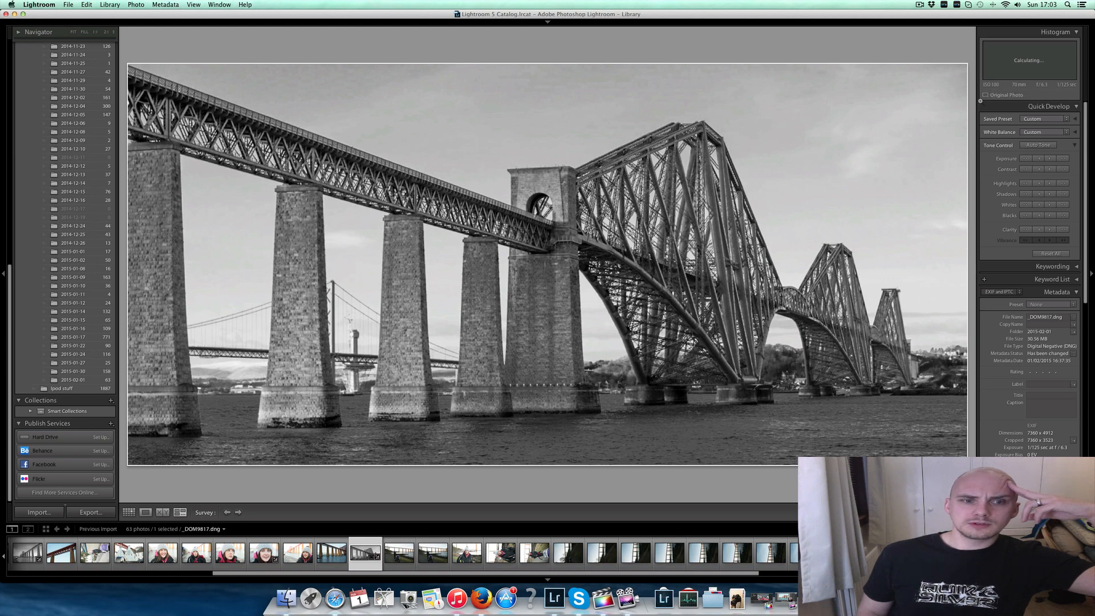
{"action": "key", "text": "d"}
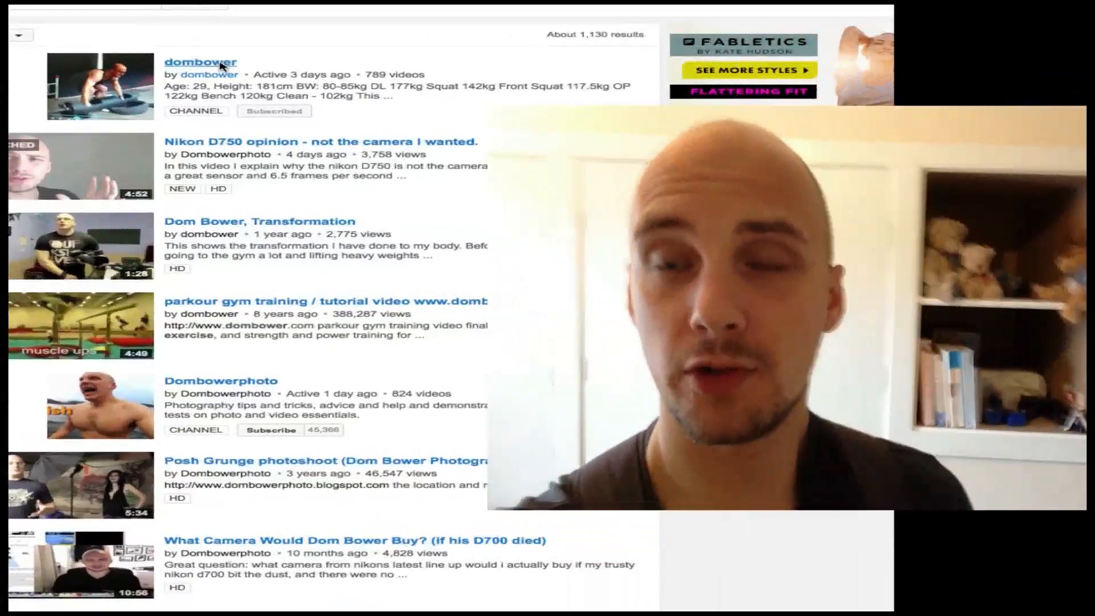
- Switch to YouTube, open a channel from the search results, and browse the DomTalks uploads and home page
{"action": "left_click", "coordinate": [220, 62]}
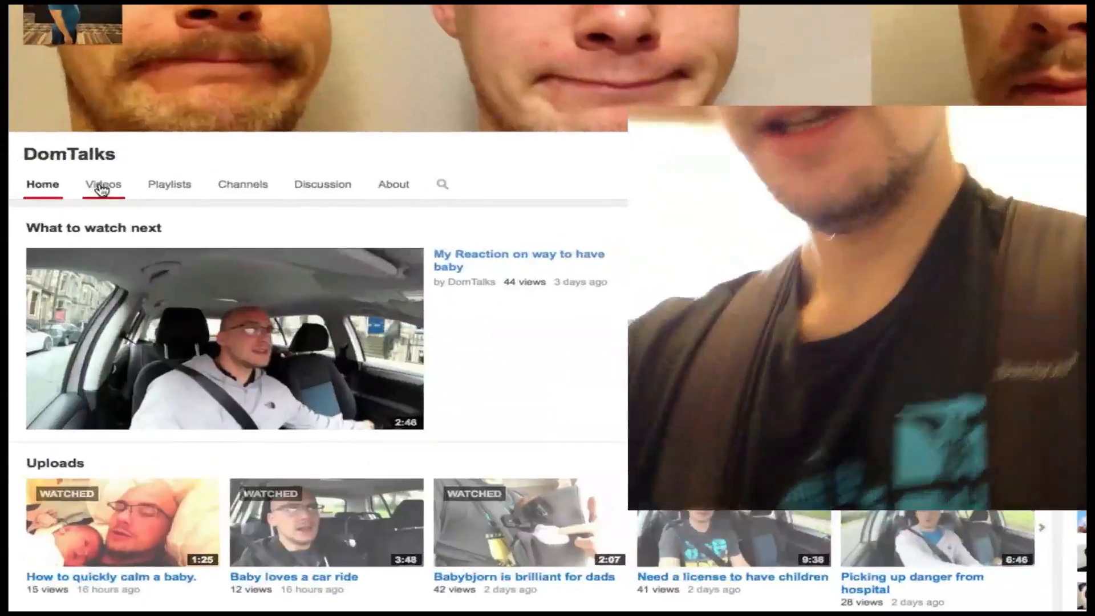
{"action": "left_click", "coordinate": [103, 185]}
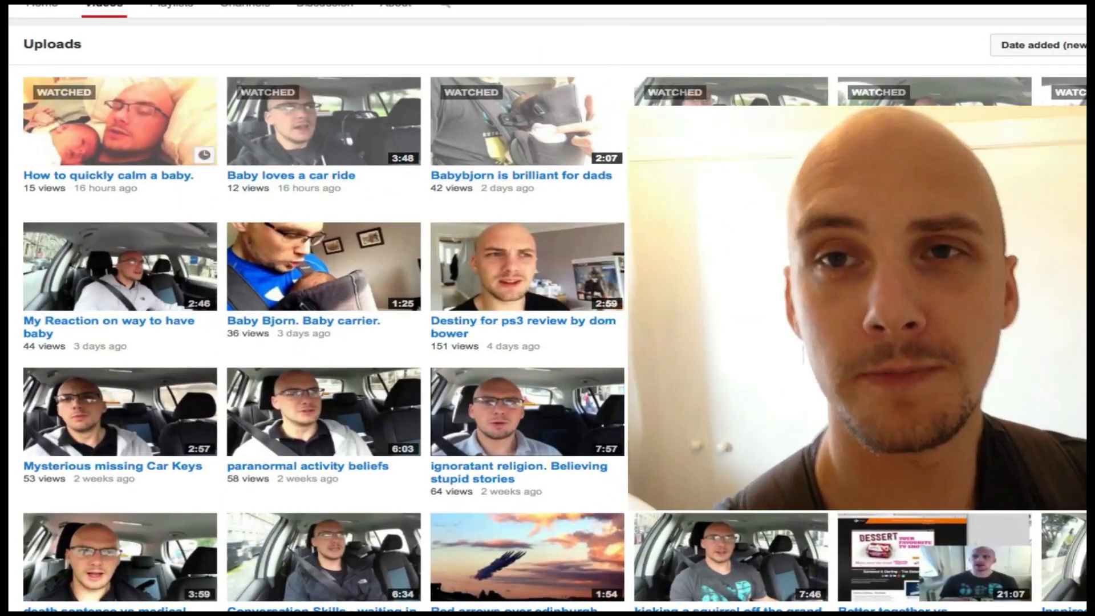
{"action": "left_click", "coordinate": [43, 8]}
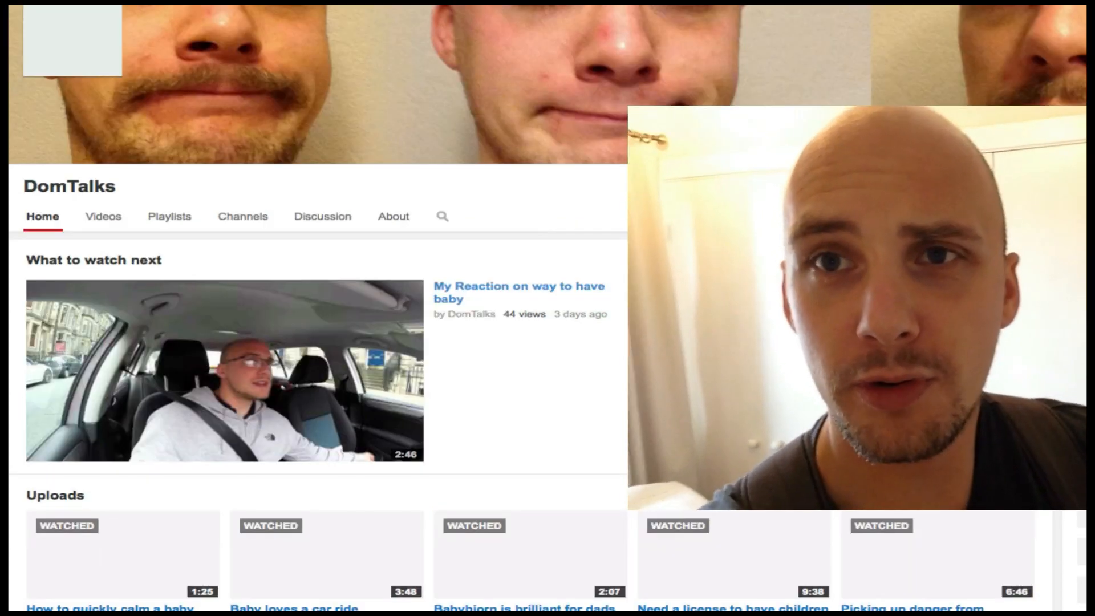
{"action": "scroll", "coordinate": [550, 316], "scroll_direction": "down", "scroll_amount": 1}
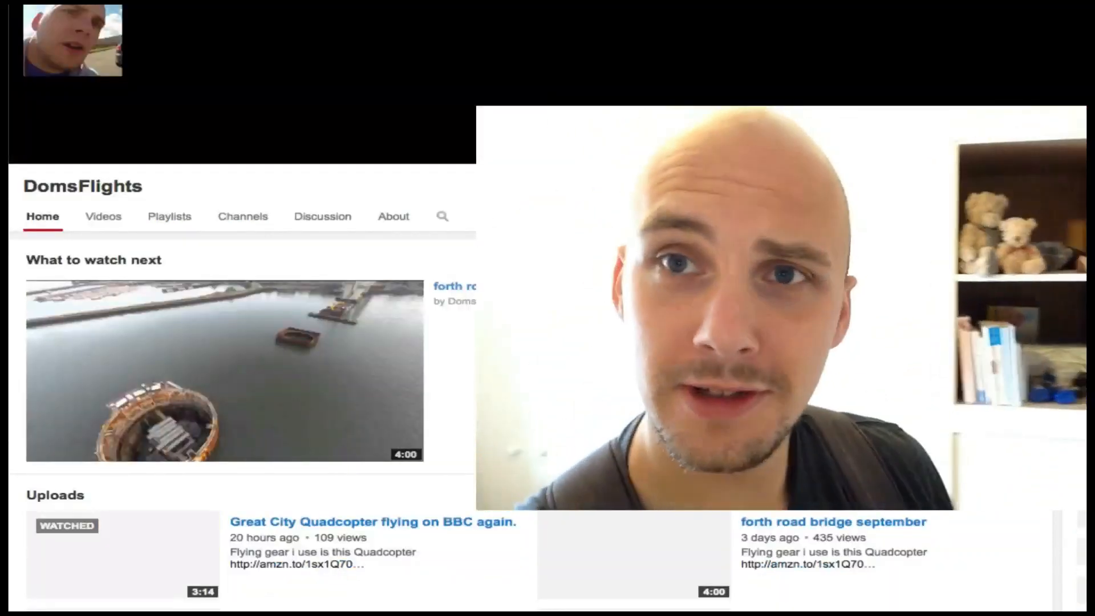
{"action": "scroll", "coordinate": [547, 399], "scroll_direction": "down", "scroll_amount": 1}
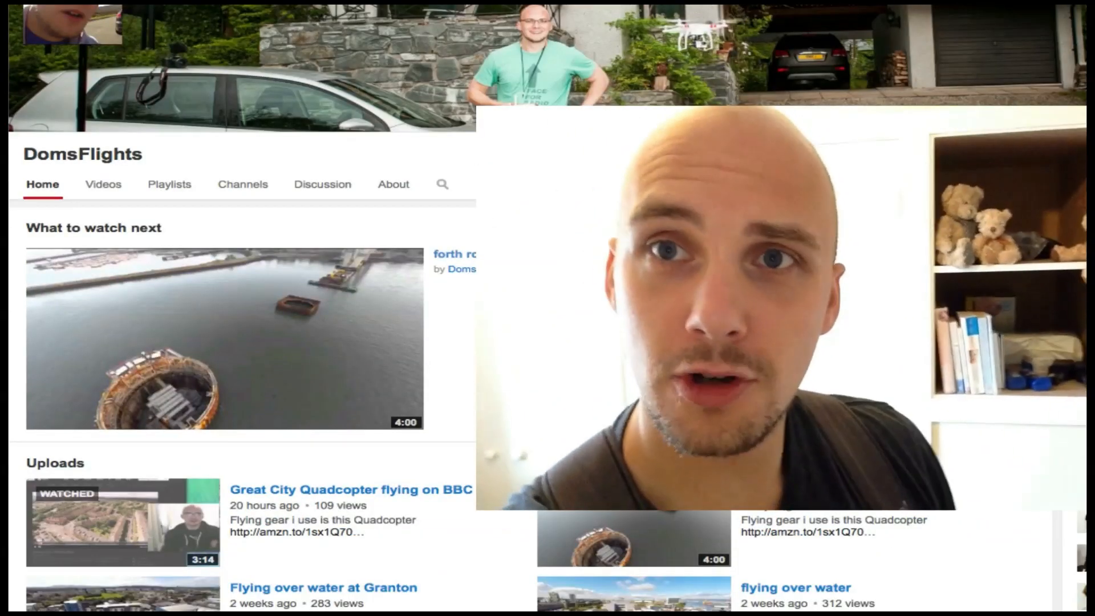
- Browse the uploads on the DomsFlights channel and open the "forth road bridge september" video
{"action": "scroll", "coordinate": [548, 400], "scroll_direction": "down", "scroll_amount": 2}
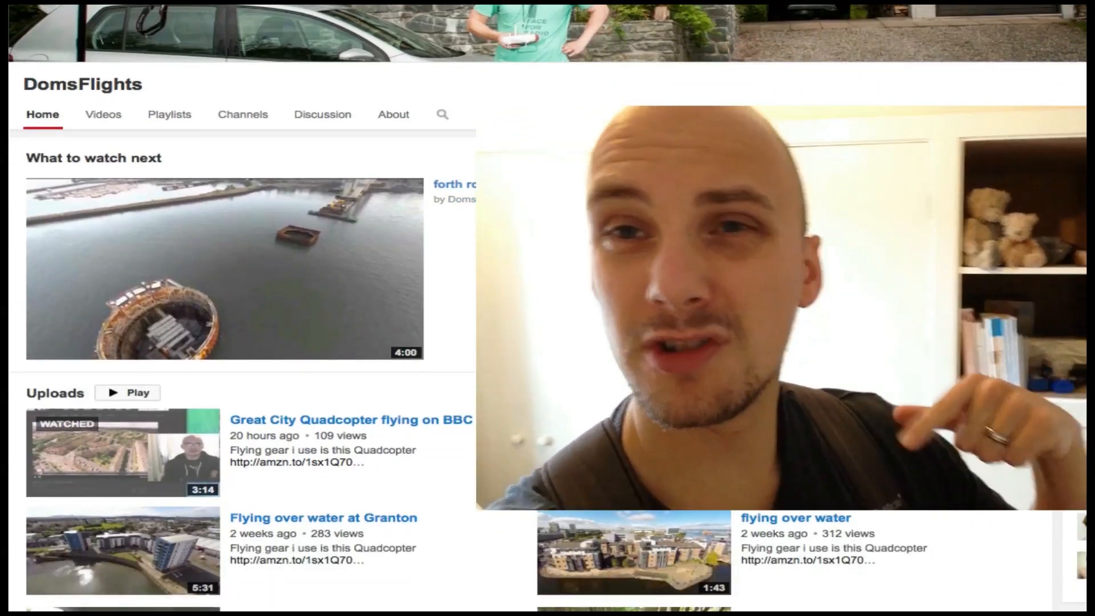
{"action": "scroll", "coordinate": [548, 399], "scroll_direction": "down", "scroll_amount": 2}
{"action": "scroll", "coordinate": [547, 400], "scroll_direction": "down", "scroll_amount": 1}
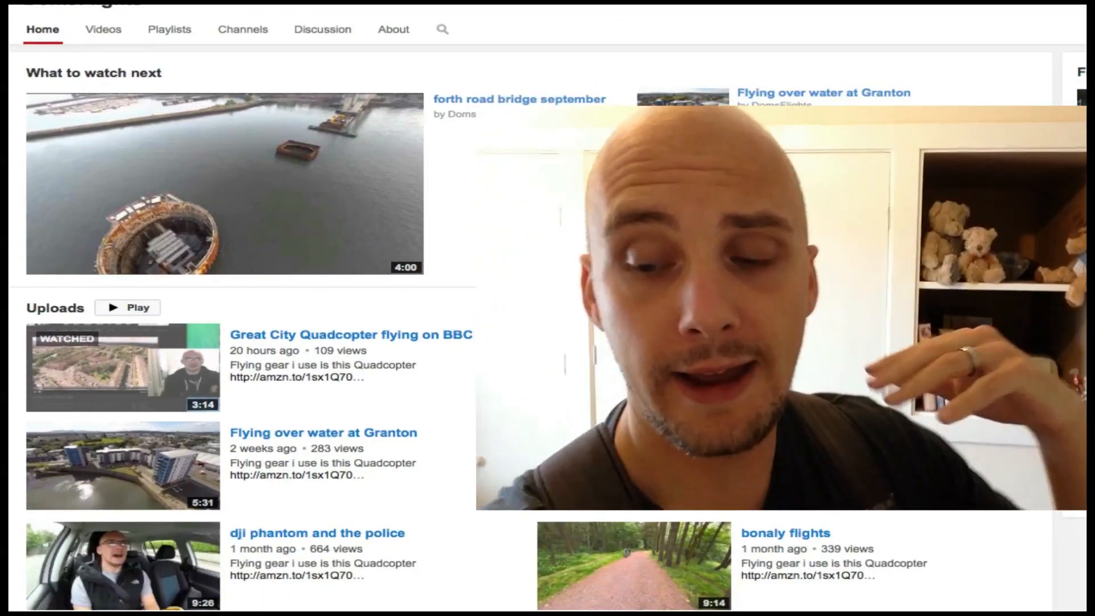
{"action": "left_click", "coordinate": [502, 99]}
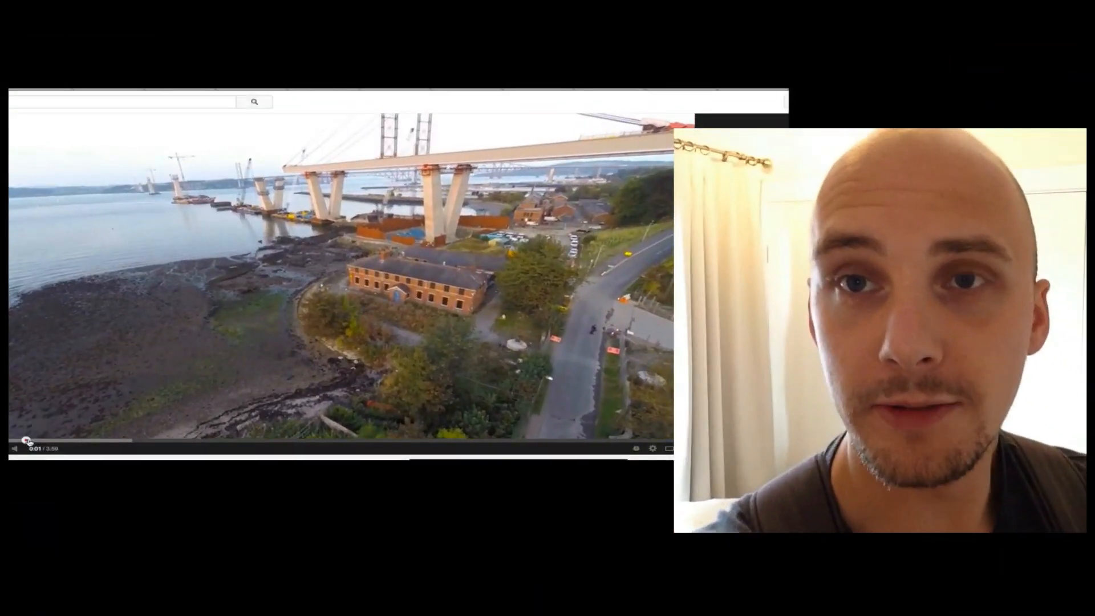
- Skip through the bridge construction flight video from its start to about 1:55
{"action": "left_click", "coordinate": [27, 441]}
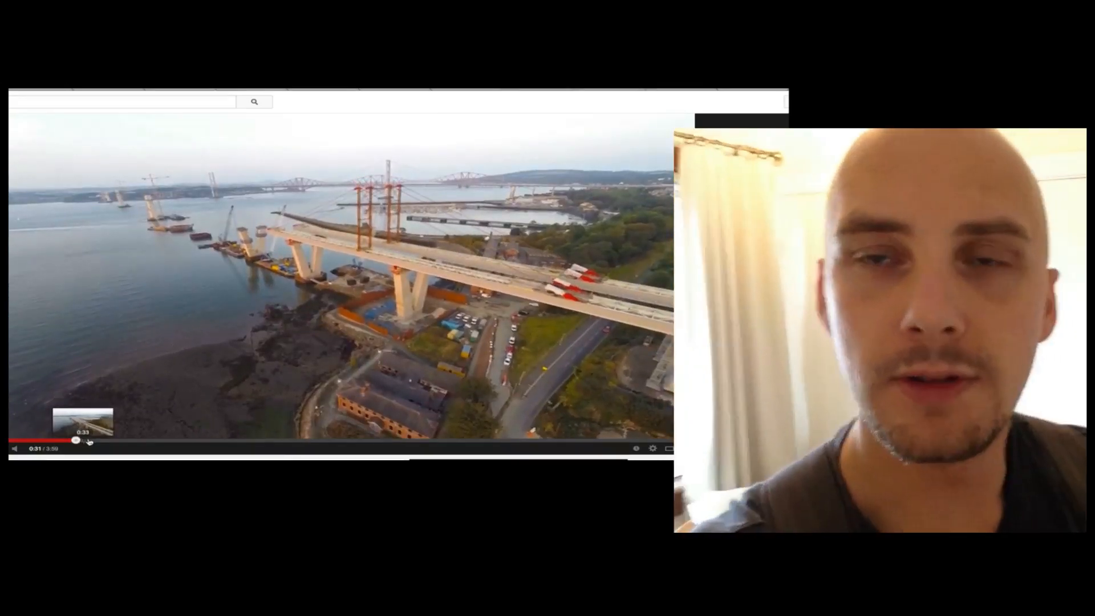
{"action": "left_click", "coordinate": [81, 442]}
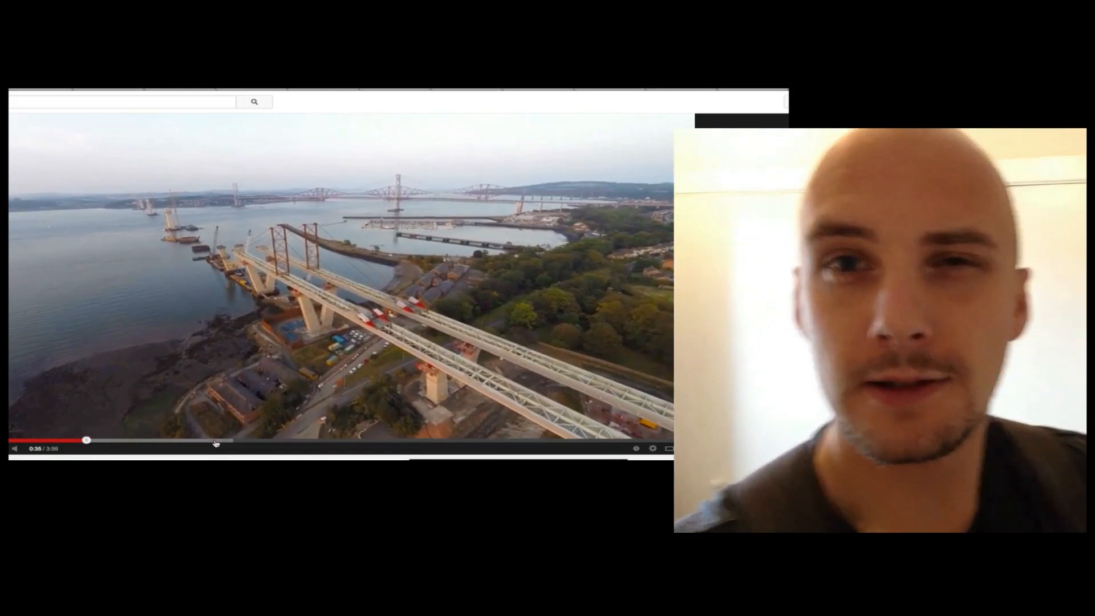
{"action": "left_click", "coordinate": [219, 441]}
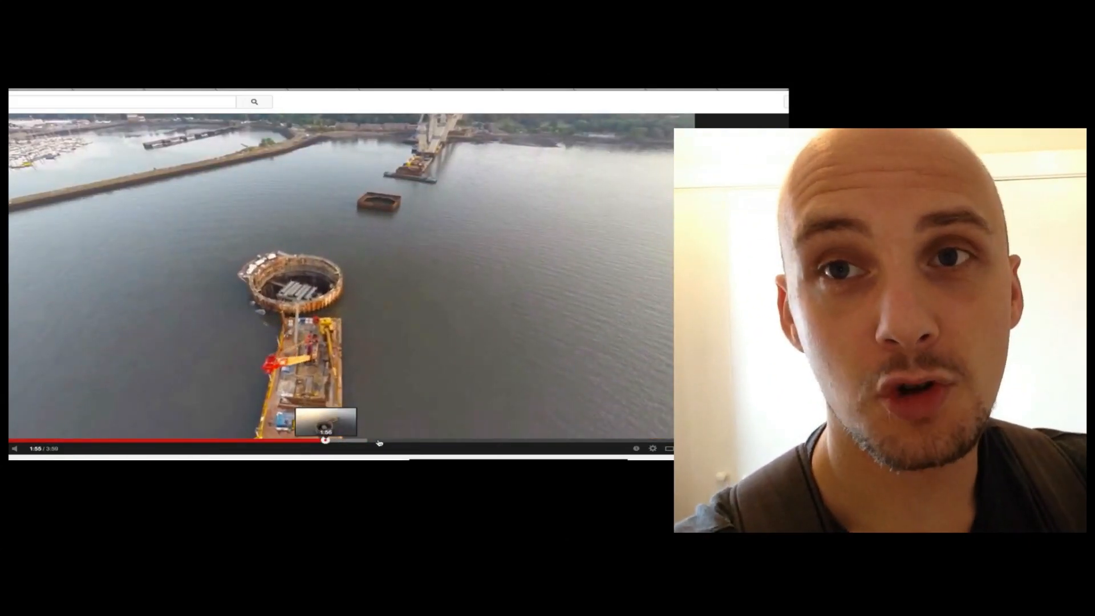